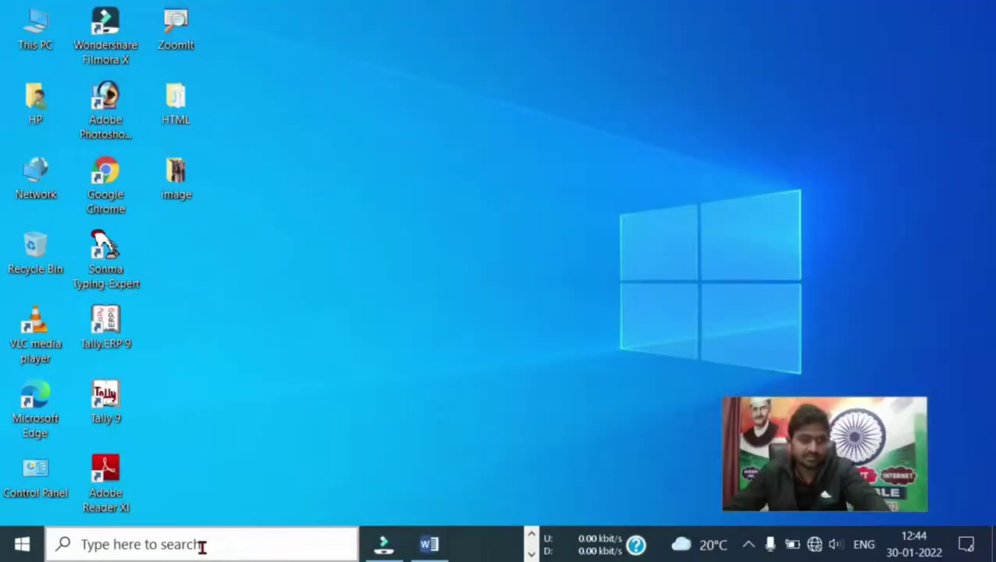
- Search Windows for 'word' and launch Word 2016 from the results
{"action": "left_click", "coordinate": [202, 544]}
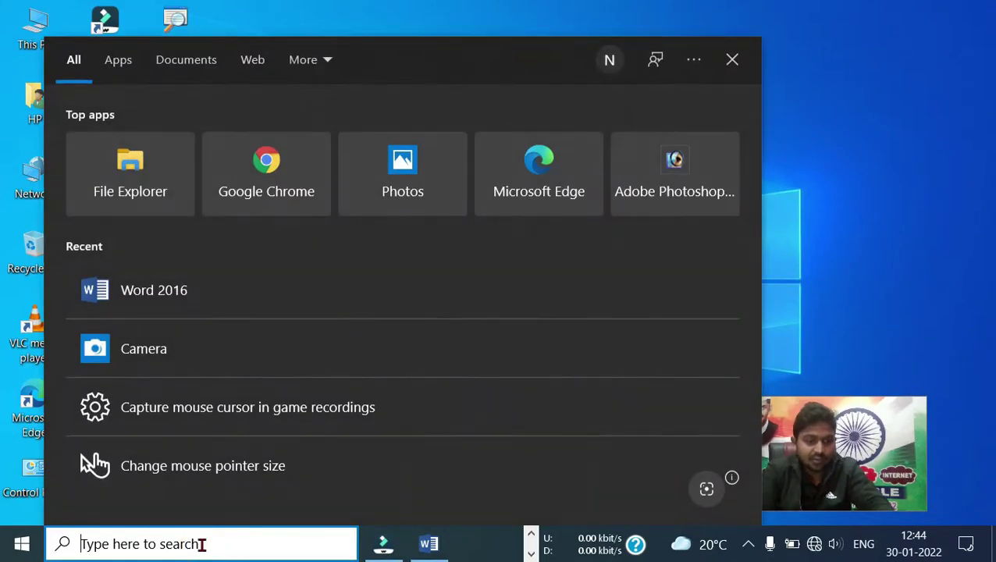
{"action": "type", "text": "word"}
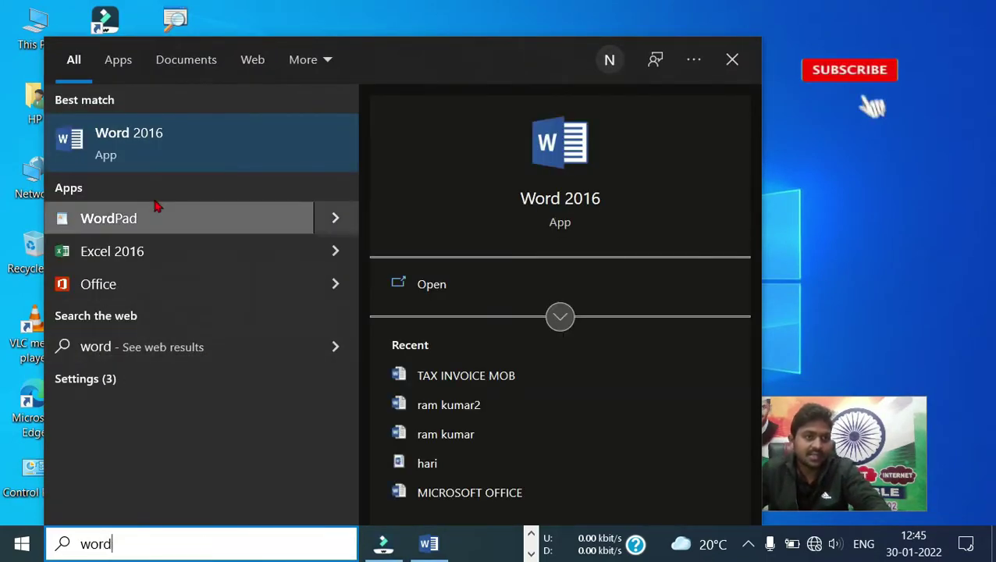
{"action": "left_click", "coordinate": [137, 147]}
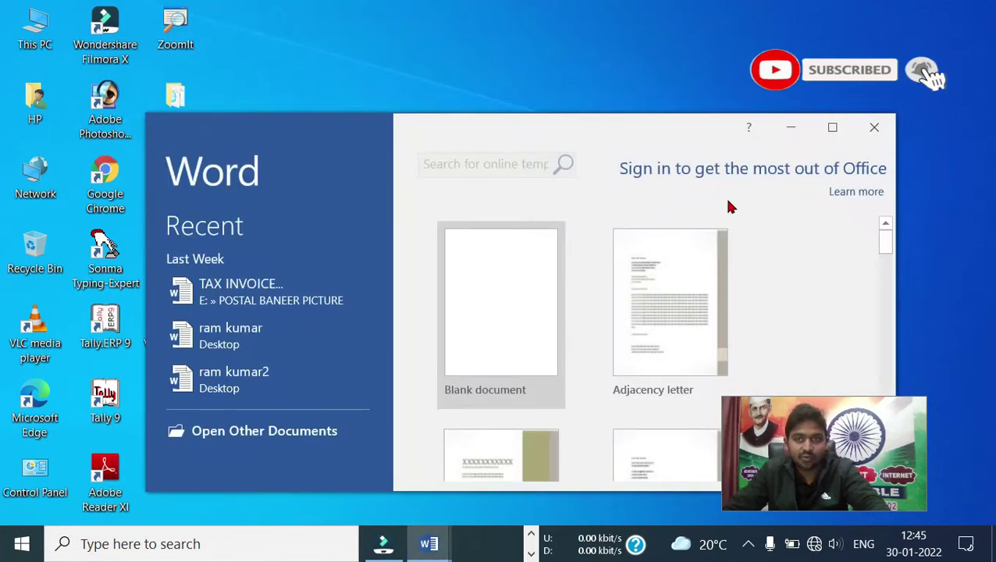
- Maximize the Word start screen and create a new blank document
{"action": "left_click", "coordinate": [832, 133]}
{"action": "left_click", "coordinate": [418, 175]}
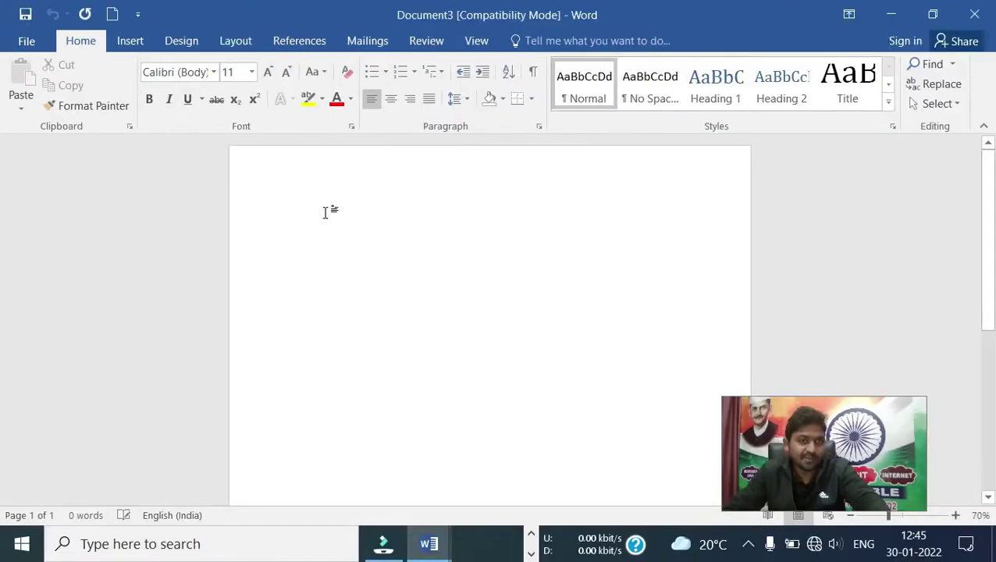
{"action": "left_click", "coordinate": [325, 212]}
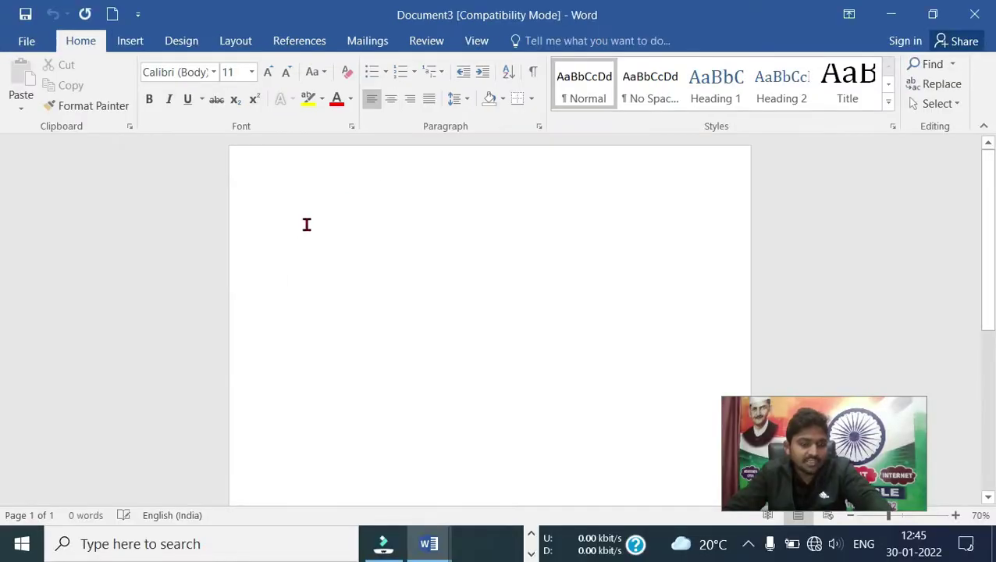
- Type the heading 'Student marks record' at font size 20
{"action": "left_click", "coordinate": [306, 224]}
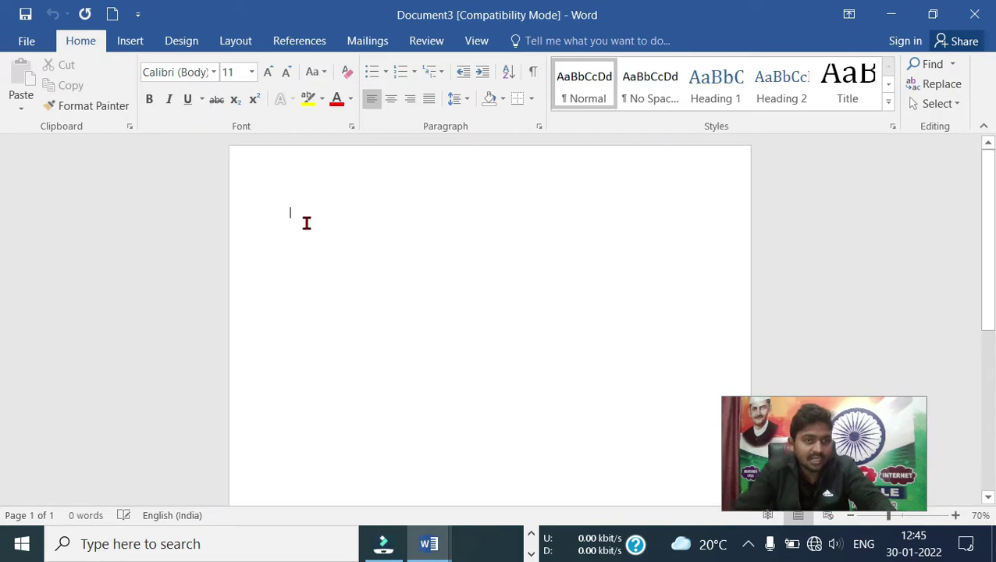
{"action": "left_click", "coordinate": [251, 72]}
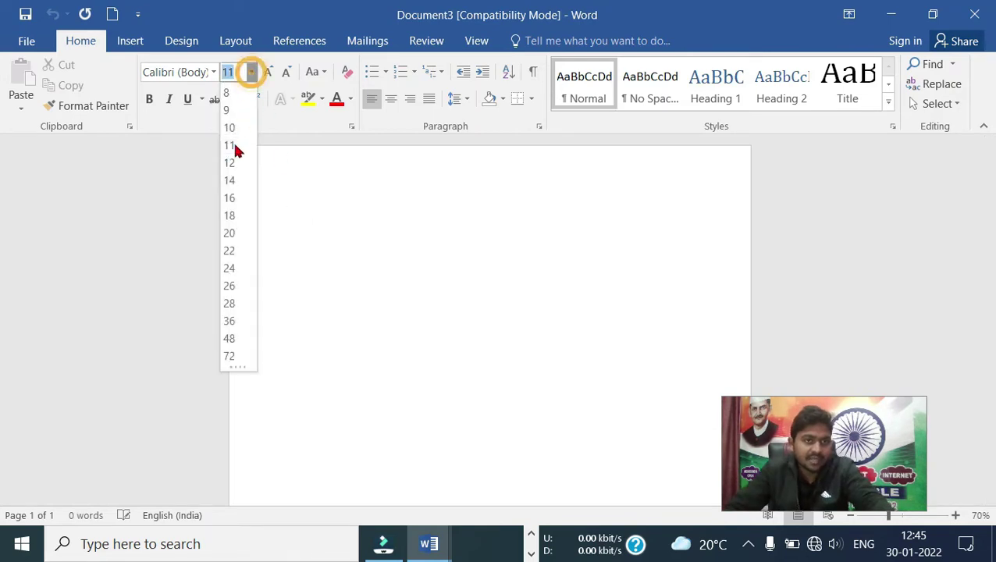
{"action": "left_click", "coordinate": [229, 233]}
{"action": "left_click", "coordinate": [321, 235]}
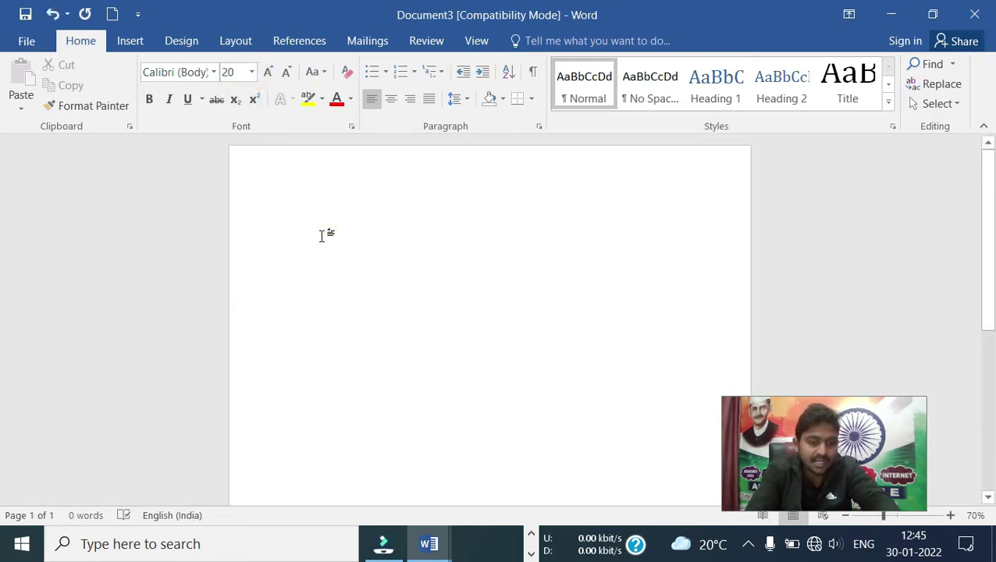
{"action": "type", "text": "st m"}
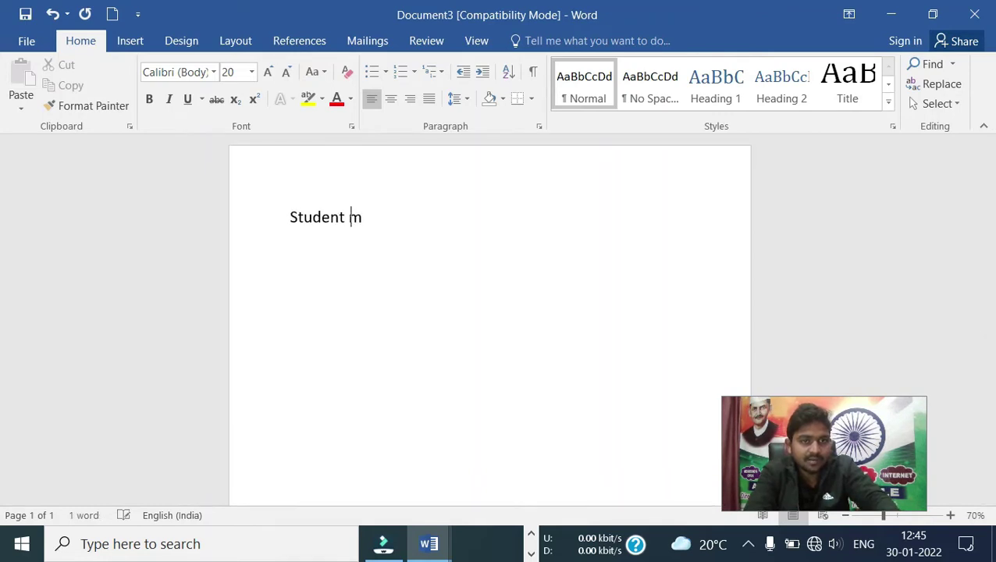
{"action": "type", "text": "arks h"}
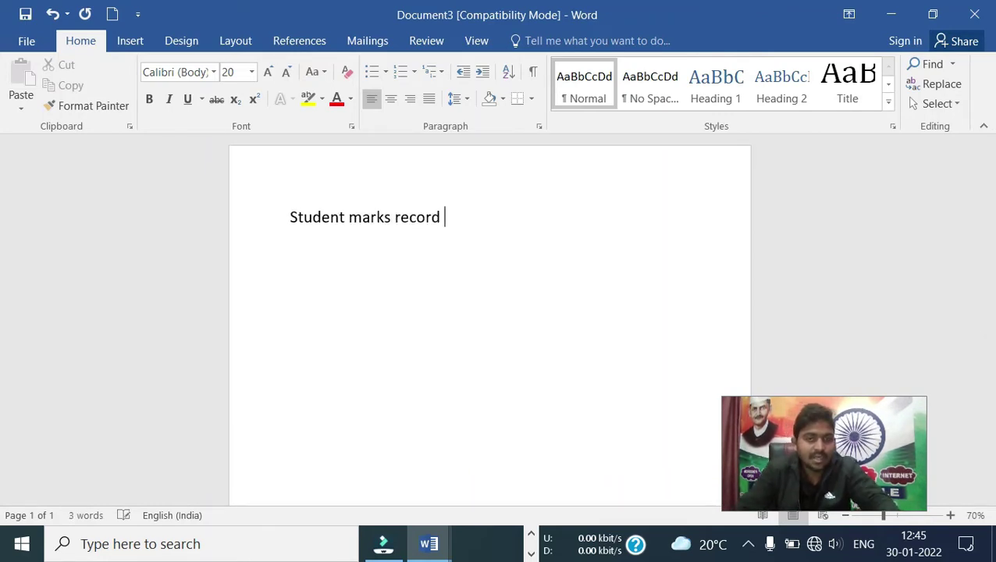
- Center the heading, grow it to 24 pt, and add a left-aligned empty line below
{"action": "left_click_drag", "start_coordinate": [473, 223], "coordinate": [273, 213]}
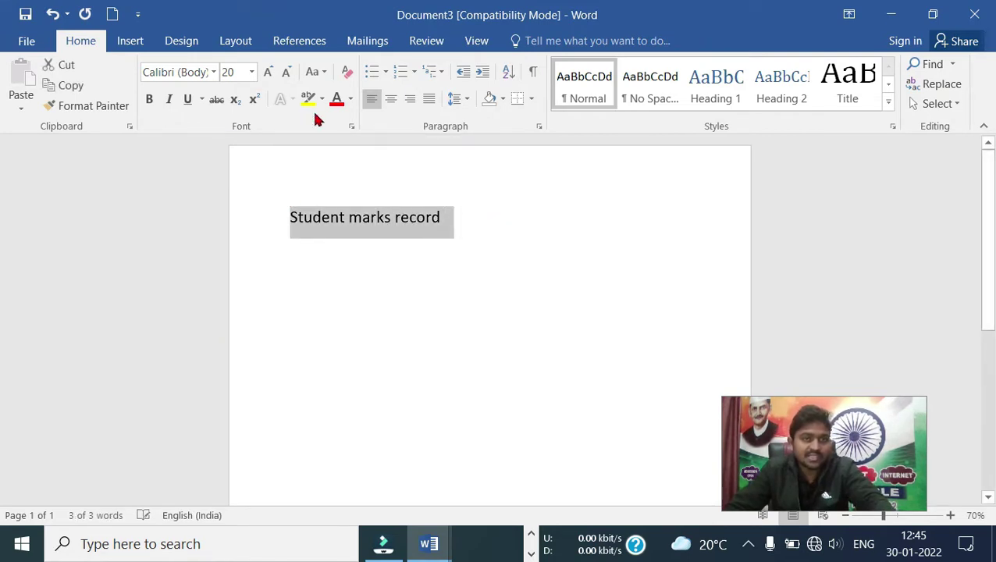
{"action": "left_click", "coordinate": [391, 100]}
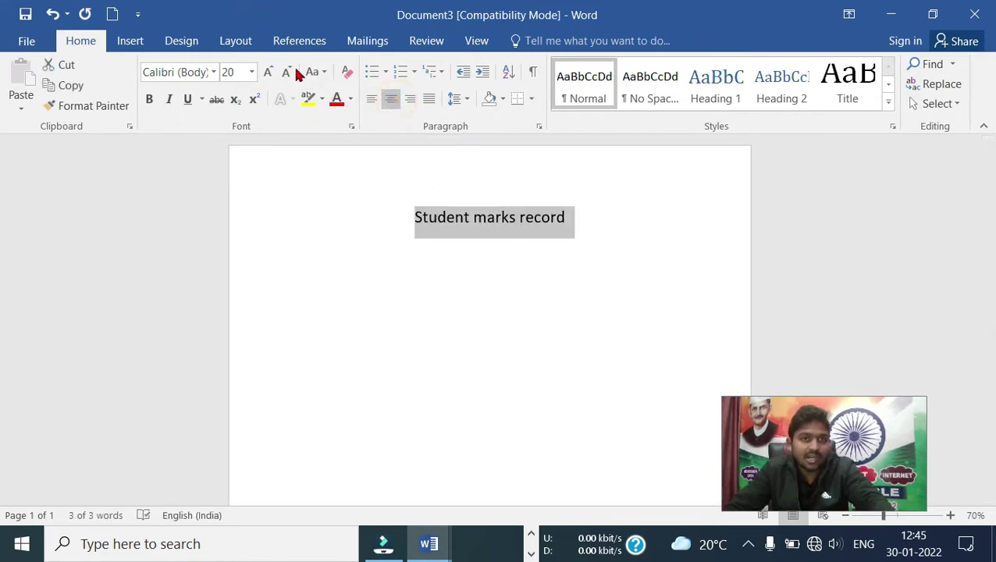
{"action": "left_click", "coordinate": [267, 71]}
{"action": "left_click", "coordinate": [268, 72]}
{"action": "left_click", "coordinate": [584, 234]}
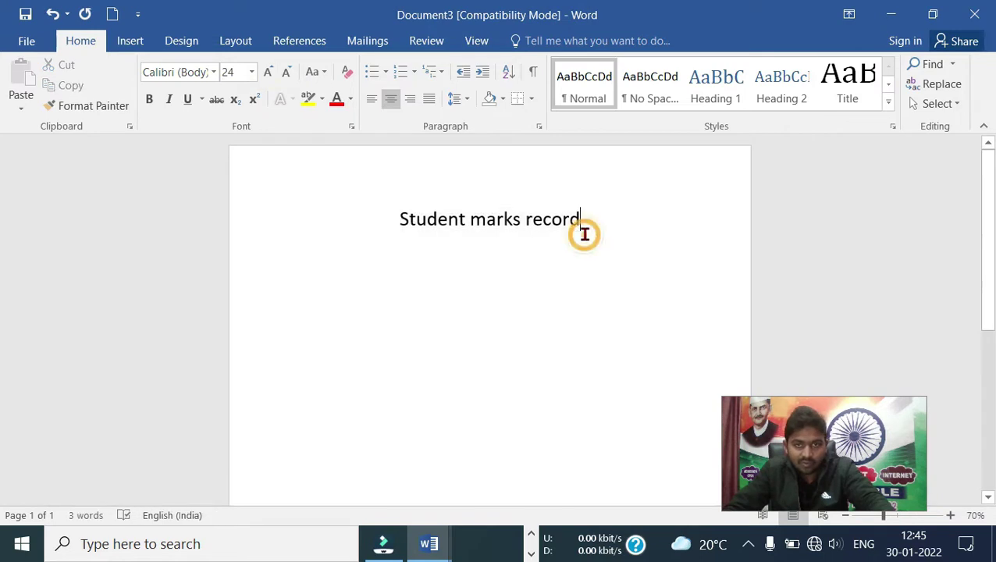
{"action": "key", "text": "Return"}
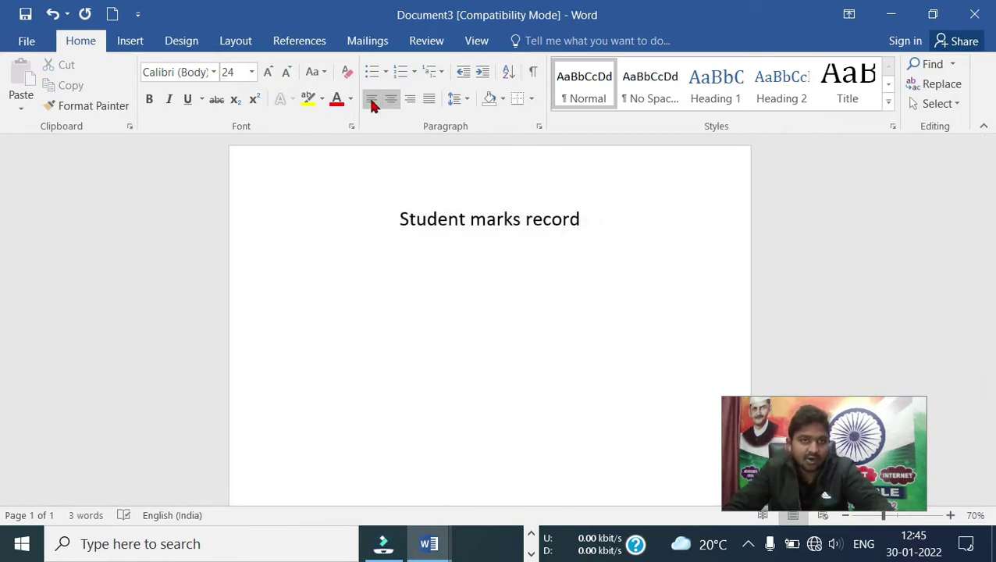
{"action": "left_click", "coordinate": [372, 100]}
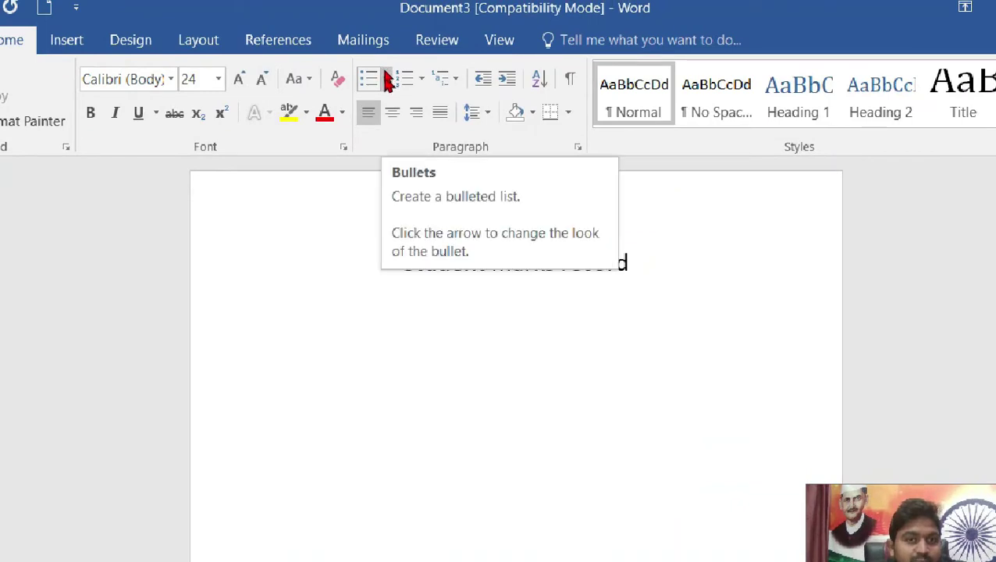
- Apply arrowhead bullets and enter three student names, one per bullet
{"action": "left_click", "coordinate": [386, 78]}
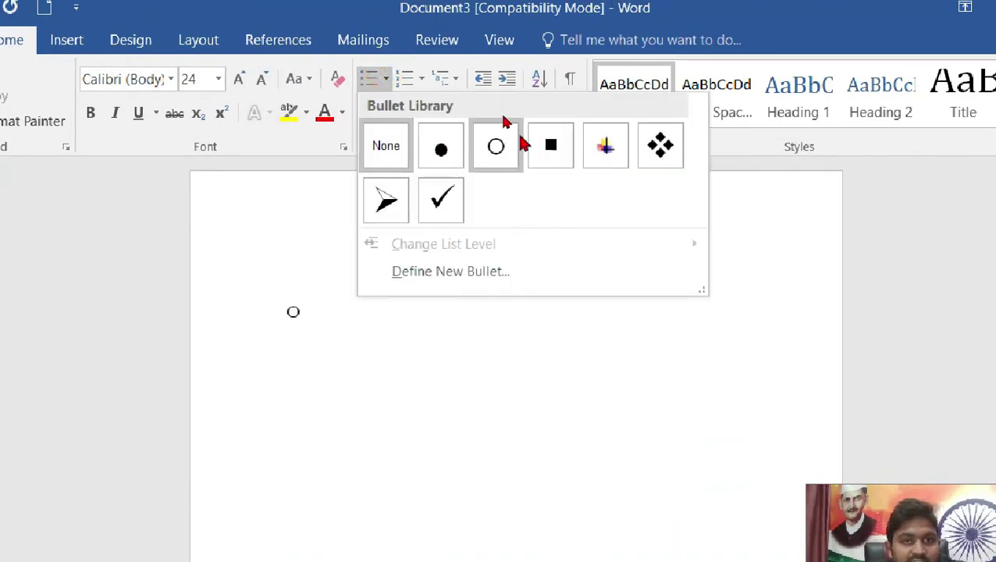
{"action": "left_click", "coordinate": [383, 175]}
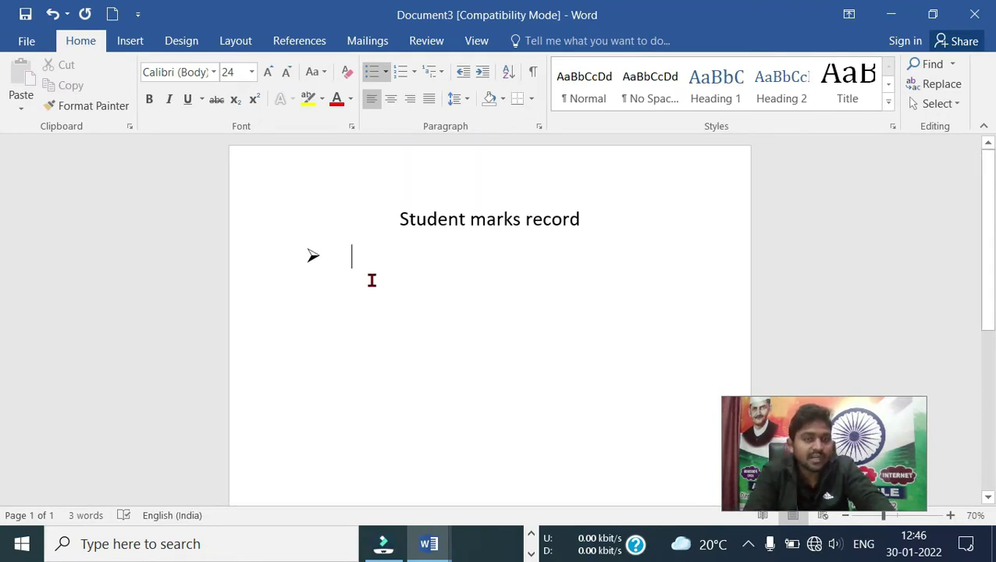
{"action": "type", "text": "ram k"}
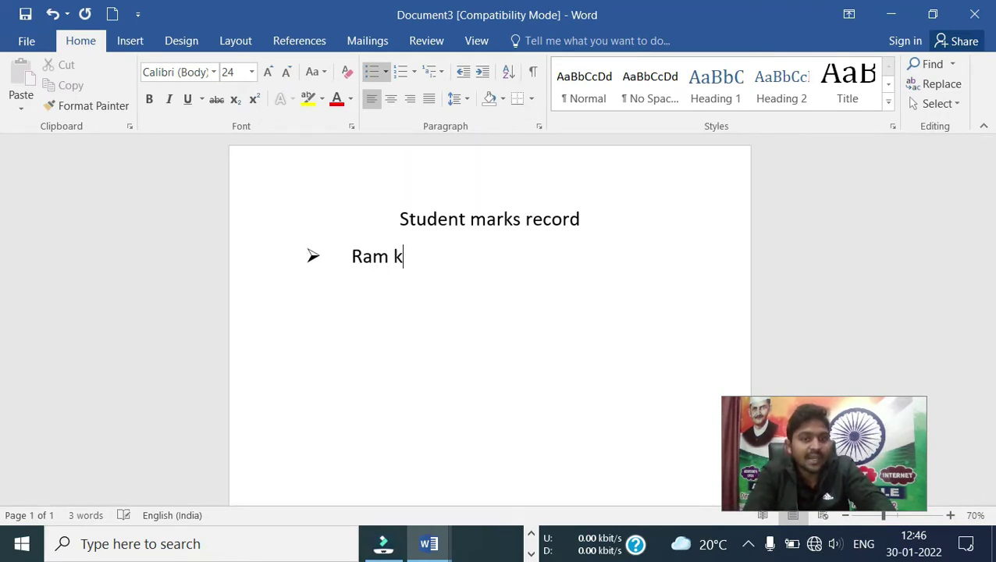
{"action": "type", "text": "umar"}
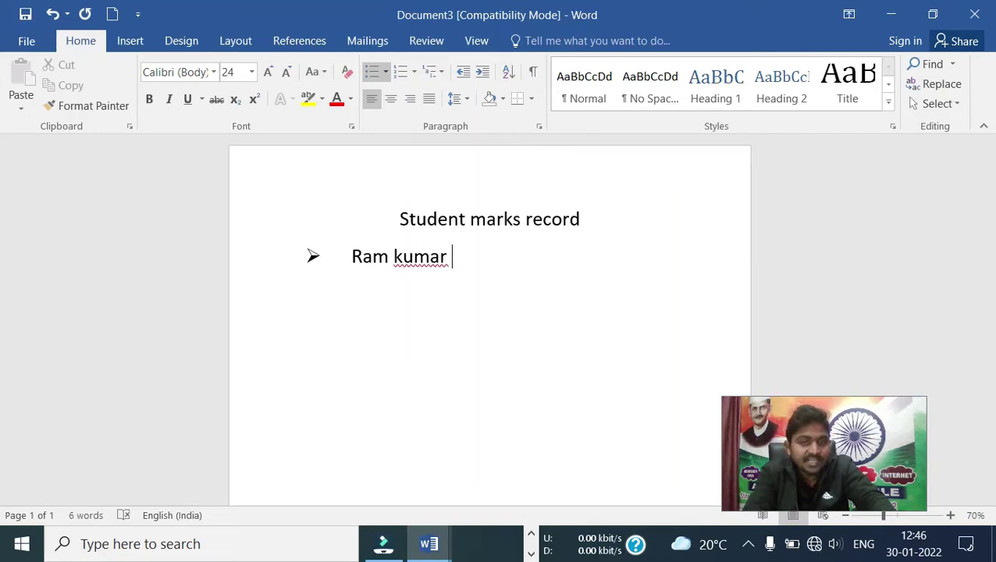
{"action": "key", "text": "Return"}
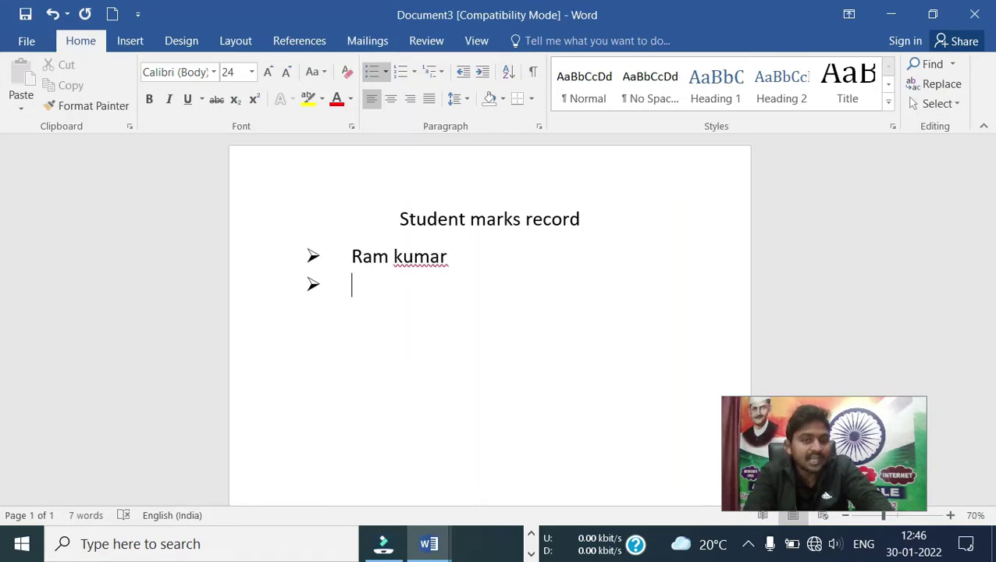
{"action": "type", "text": "shyam"}
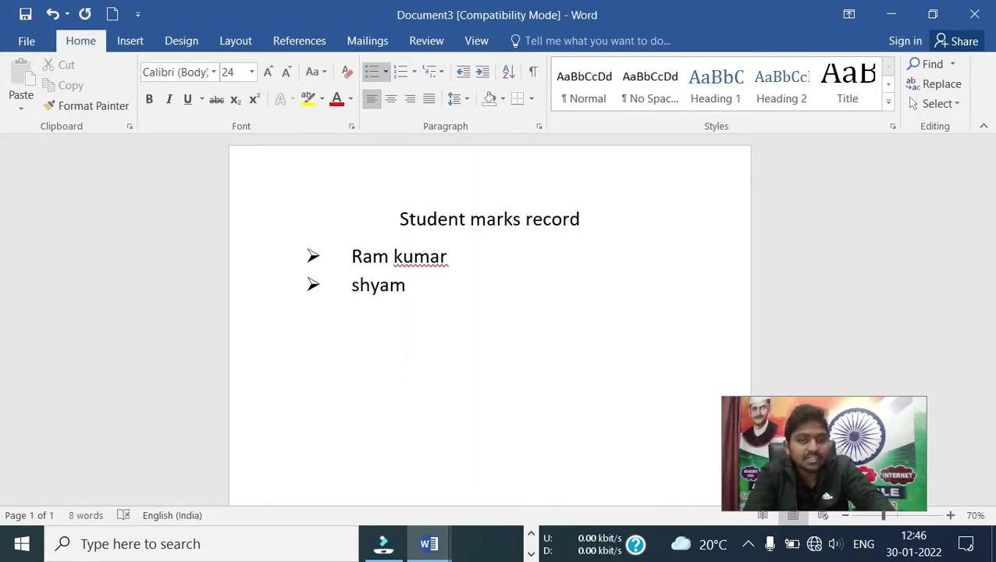
{"action": "key", "text": "Return"}
{"action": "type", "text": "han"}
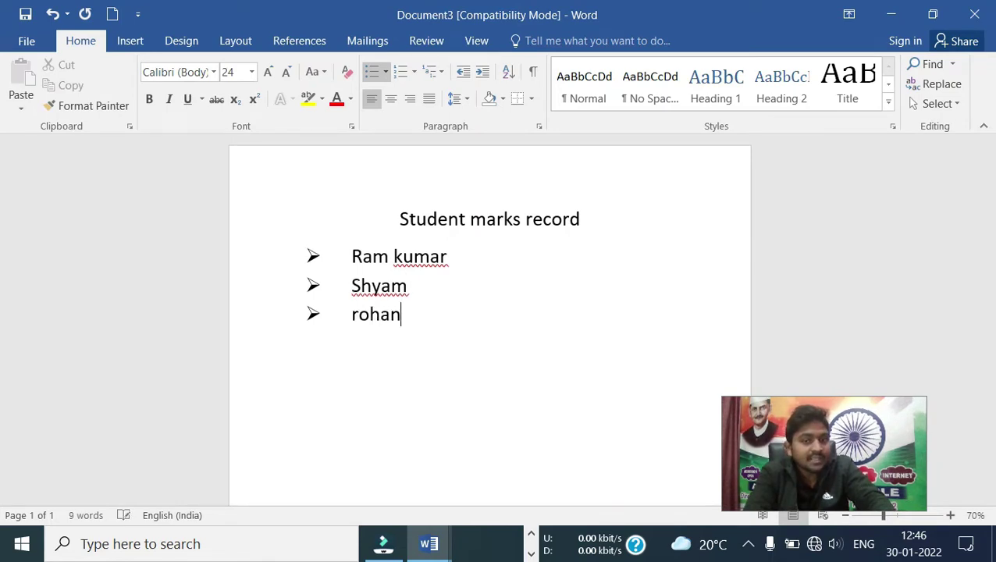
{"action": "key", "text": "Return"}
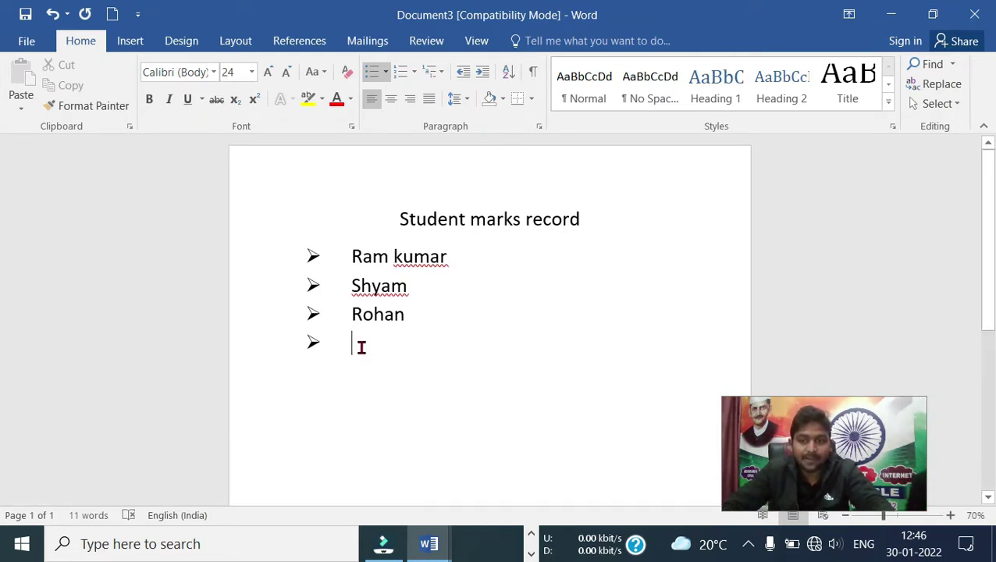
- Remove the bullet from the fourth line, enter another student name, and start a new line
{"action": "left_click", "coordinate": [385, 74]}
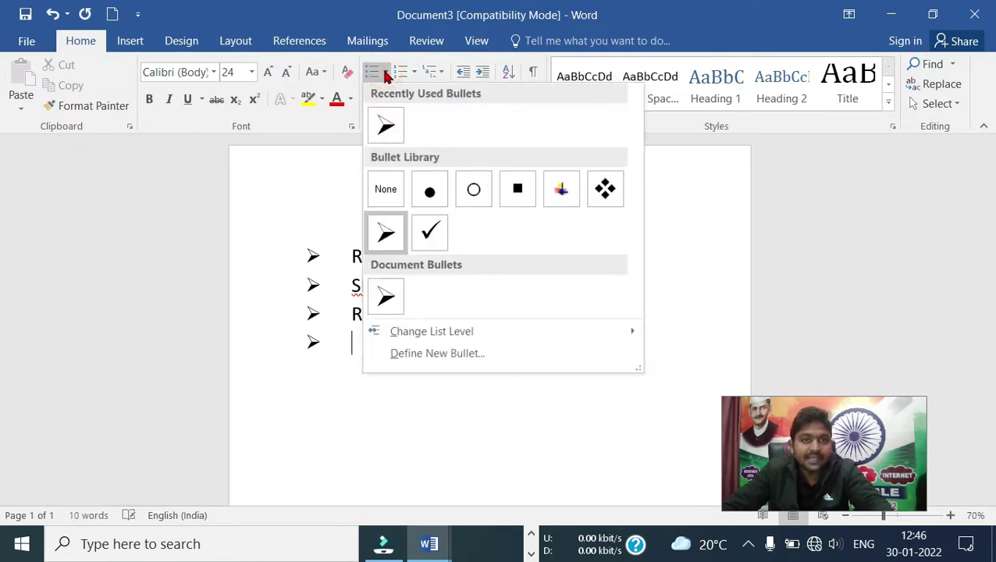
{"action": "left_click", "coordinate": [386, 190]}
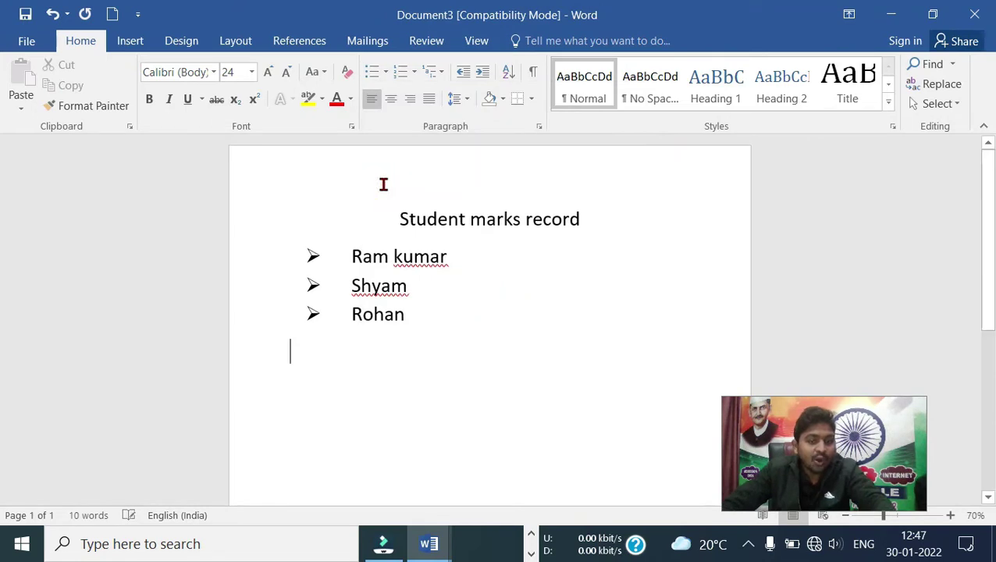
{"action": "type", "text": "sohan"}
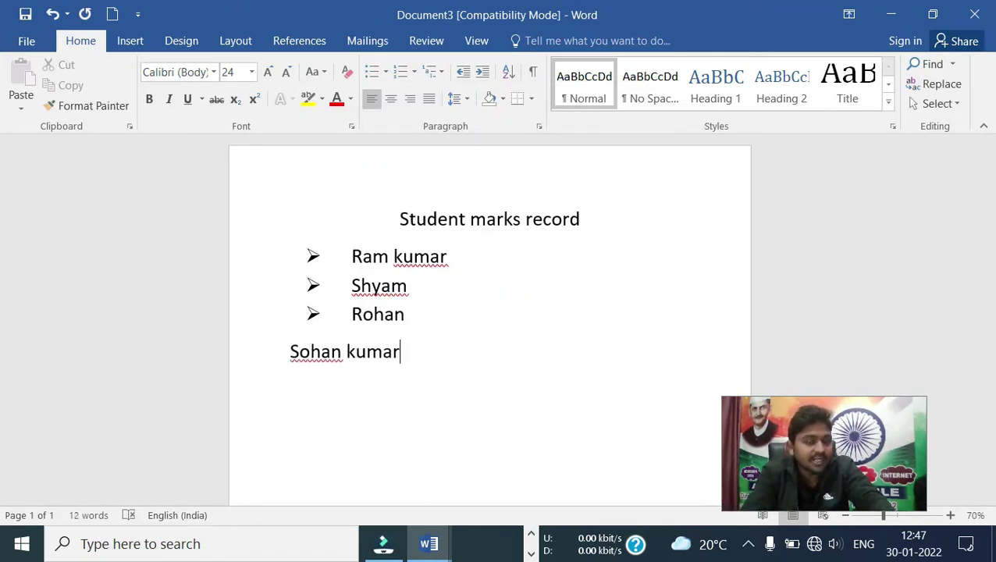
{"action": "key", "text": "BackSpace"}
{"action": "key", "text": "BackSpace"}
{"action": "key", "text": "BackSpace"}
{"action": "key", "text": "BackSpace"}
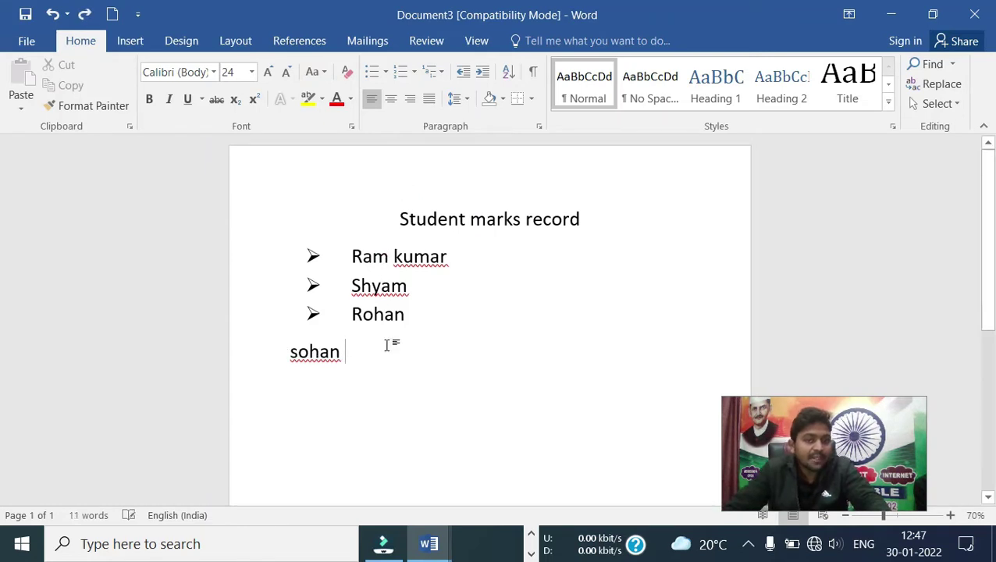
{"action": "key", "text": "BackSpace"}
{"action": "key", "text": "BackSpace"}
{"action": "key", "text": "BackSpace"}
{"action": "key", "text": "ctrl+z"}
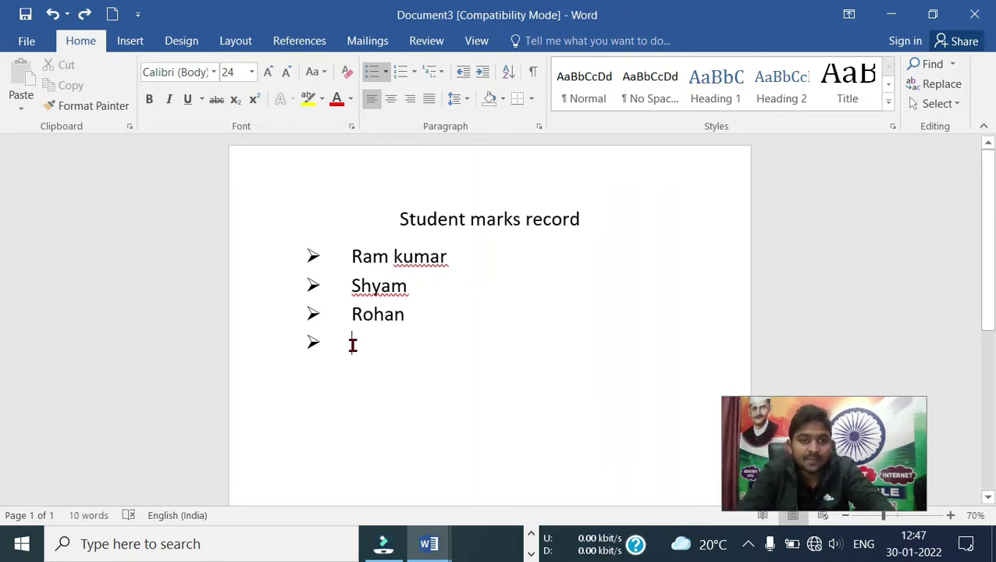
{"action": "key", "text": "BackSpace"}
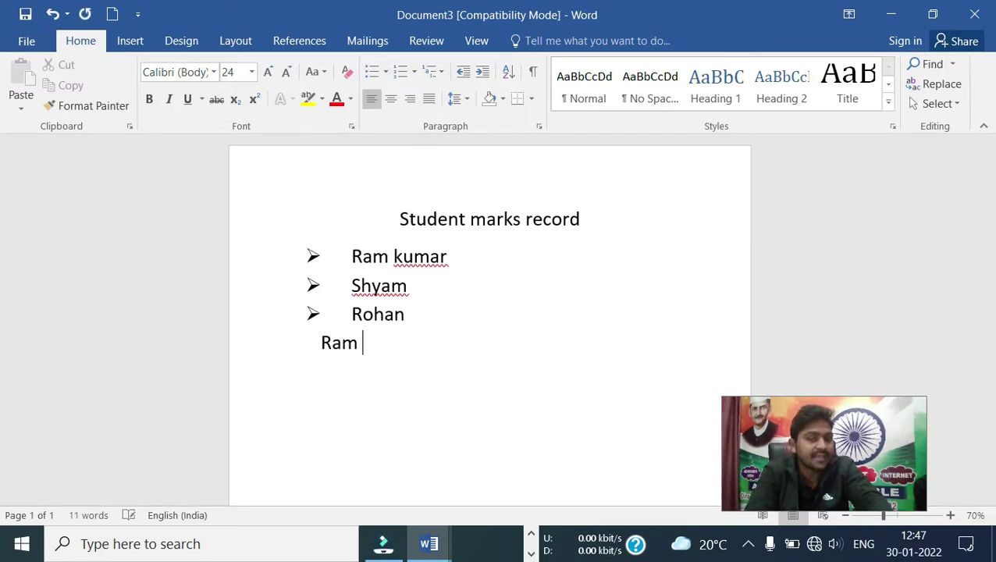
{"action": "type", "text": "kumar"}
{"action": "key", "text": "Return"}
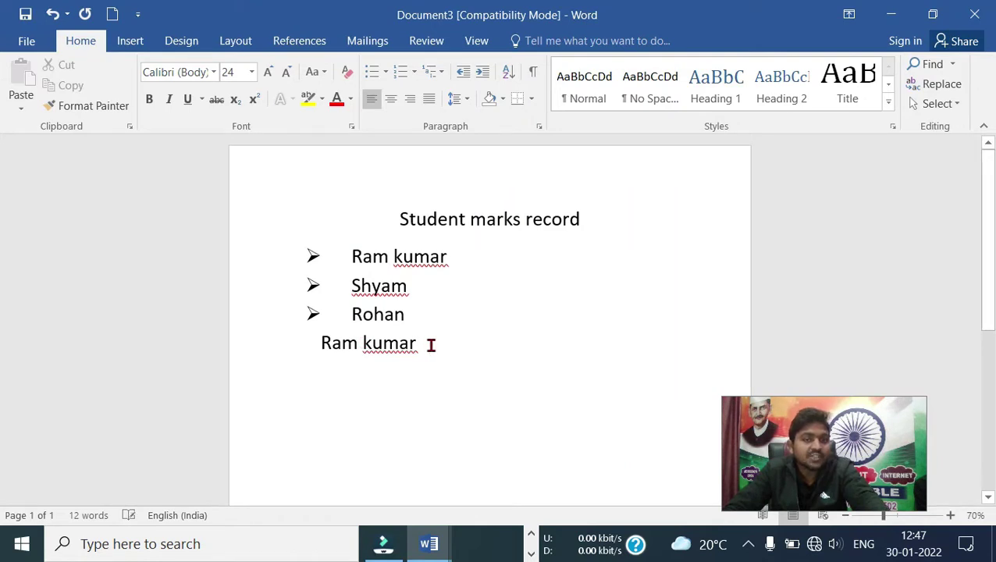
{"action": "key", "text": "ctrl+a"}
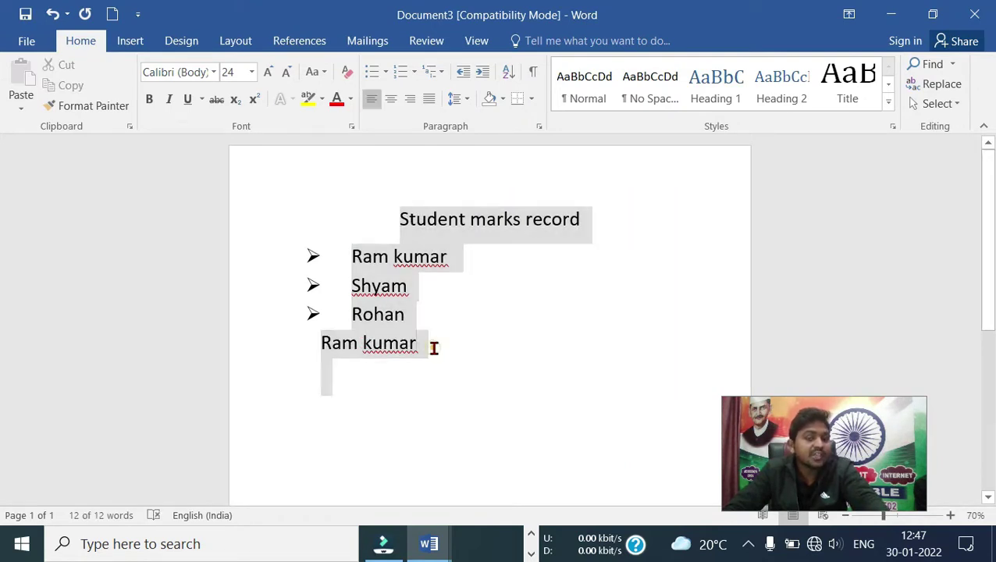
- Select the four name lines and set their bullets to None
{"action": "left_click", "coordinate": [429, 346]}
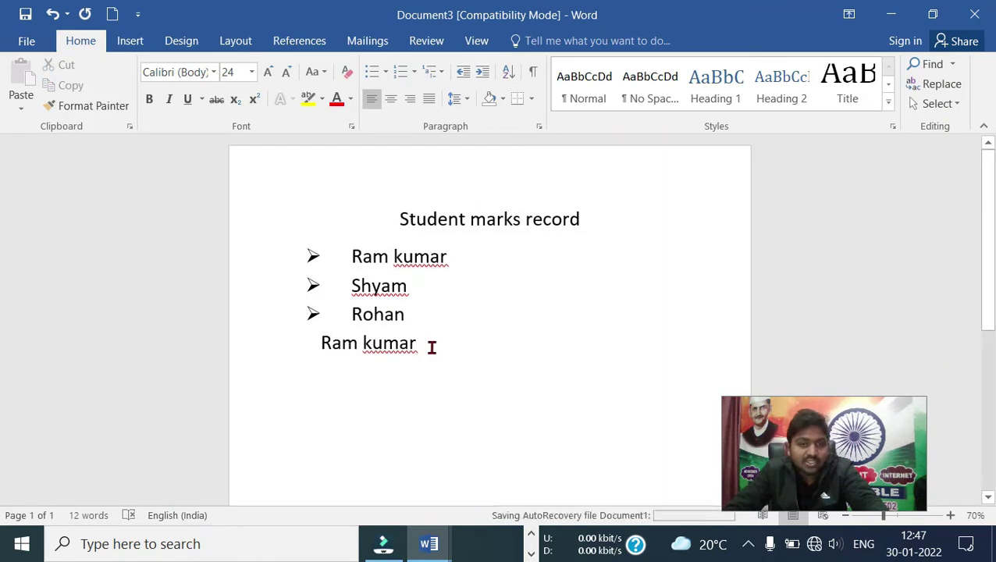
{"action": "mouse_move", "coordinate": [431, 344]}
{"action": "left_mouse_down"}
{"action": "mouse_move", "coordinate": [303, 339]}
{"action": "mouse_move", "coordinate": [317, 252]}
{"action": "left_mouse_up"}
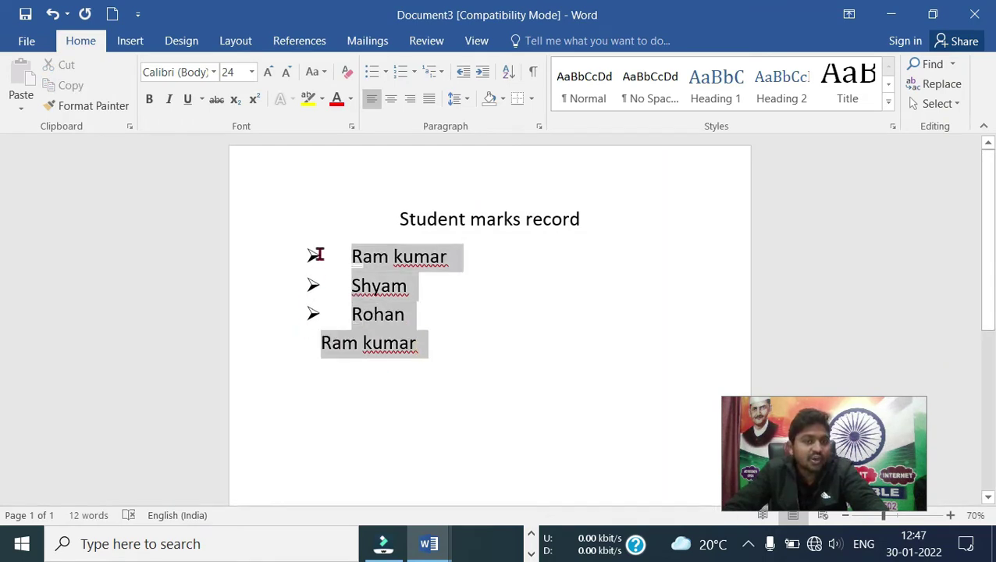
{"action": "left_click", "coordinate": [385, 73]}
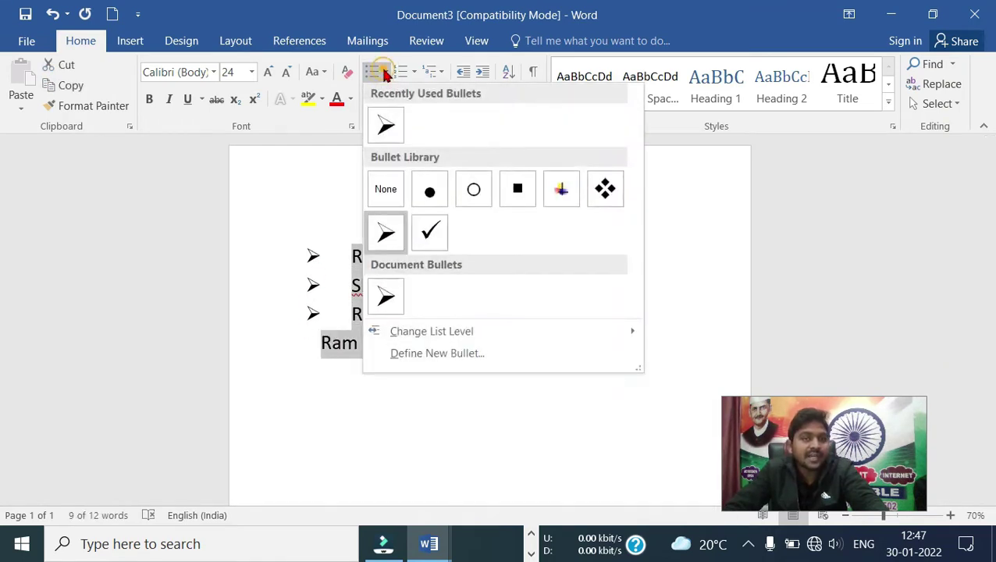
{"action": "left_click", "coordinate": [386, 190]}
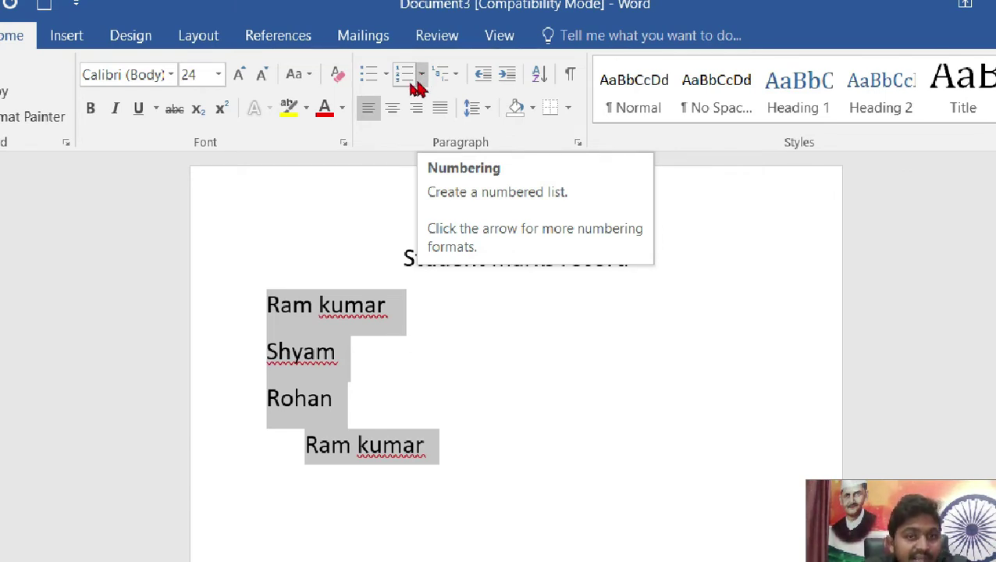
- Move the indented last name line back to the left margin
{"action": "left_click", "coordinate": [449, 463]}
{"action": "left_click_drag", "start_coordinate": [437, 417], "coordinate": [238, 271]}
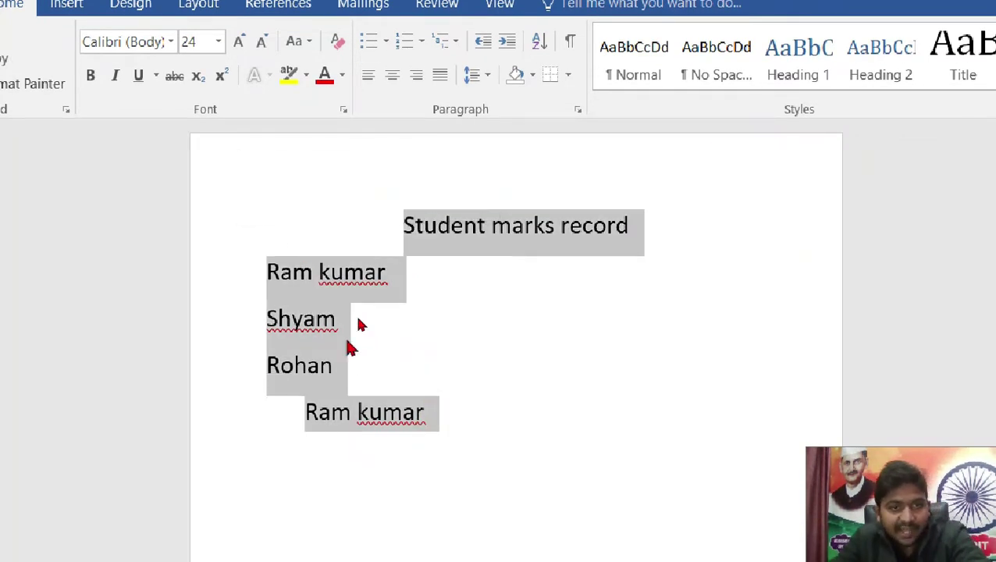
{"action": "left_click", "coordinate": [394, 342]}
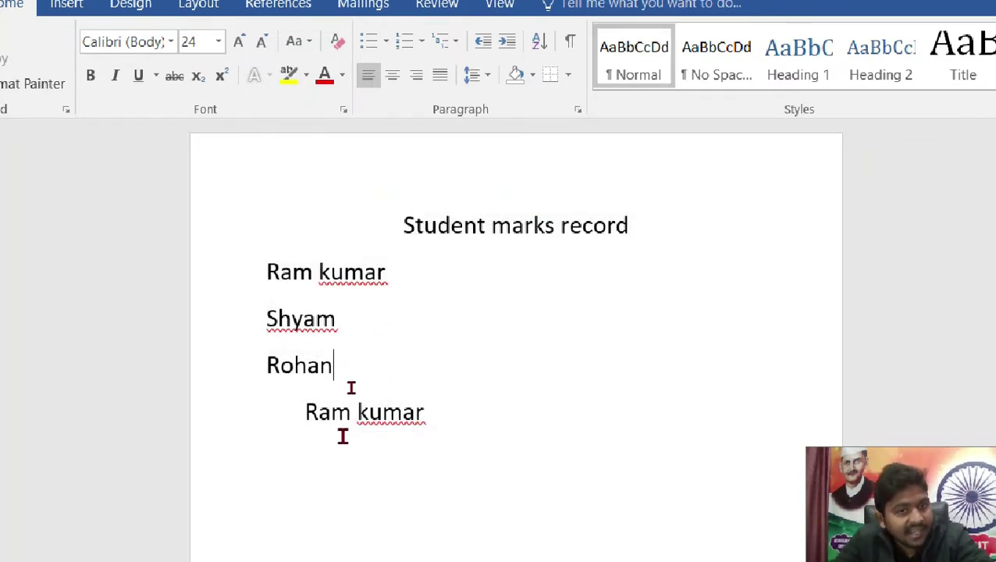
{"action": "left_click", "coordinate": [299, 406]}
{"action": "key", "text": "BackSpace"}
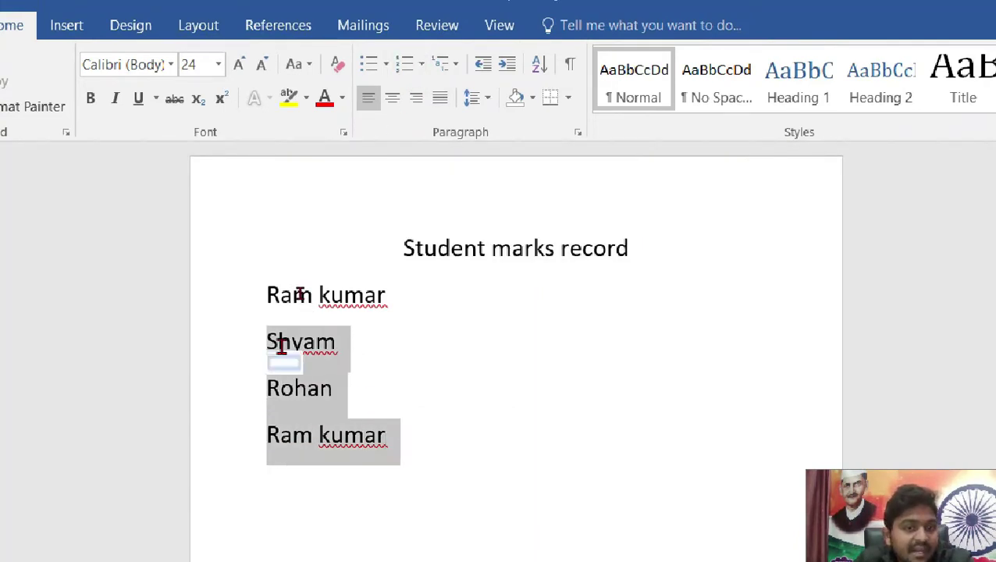
- Number the names 1. 2. 3. and add filler items gsadgfasd, sadf and fs
{"action": "left_click_drag", "start_coordinate": [403, 441], "coordinate": [291, 260]}
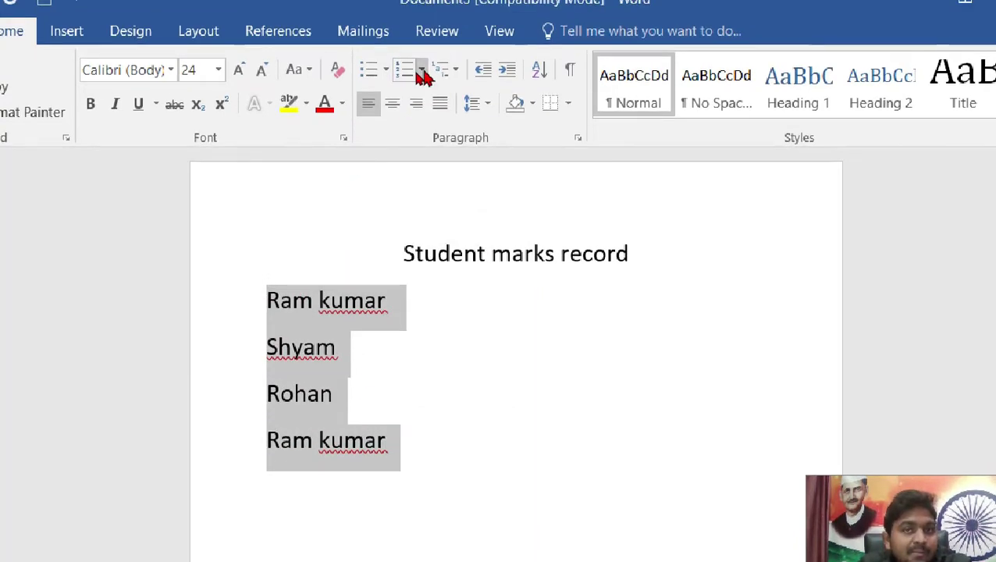
{"action": "left_click", "coordinate": [421, 72]}
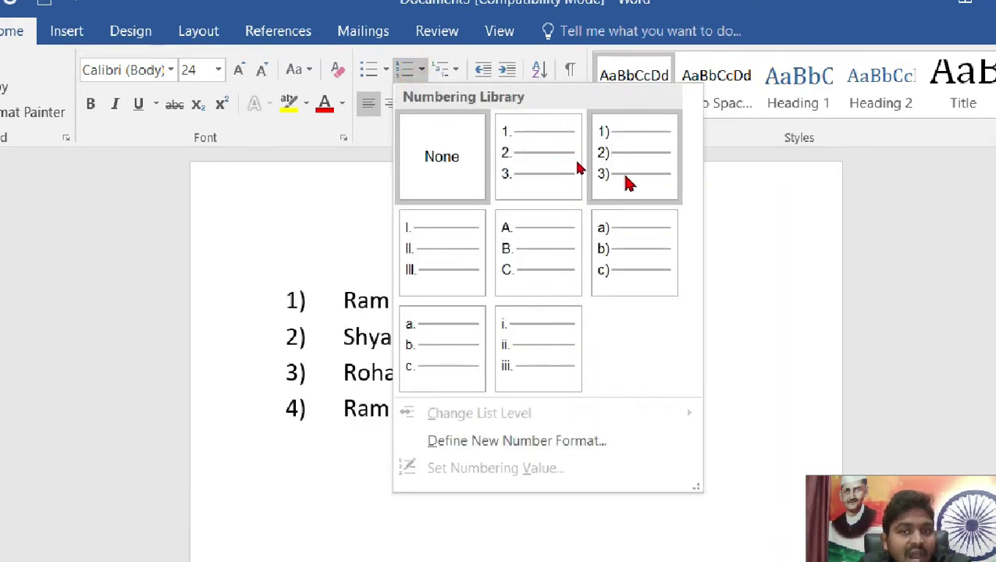
{"action": "left_click", "coordinate": [529, 158]}
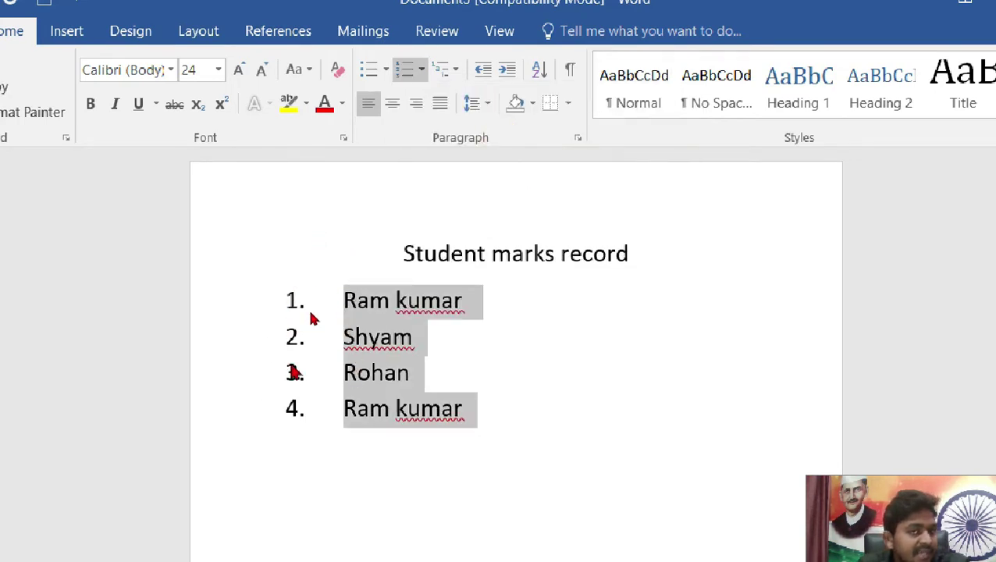
{"action": "left_click", "coordinate": [478, 417]}
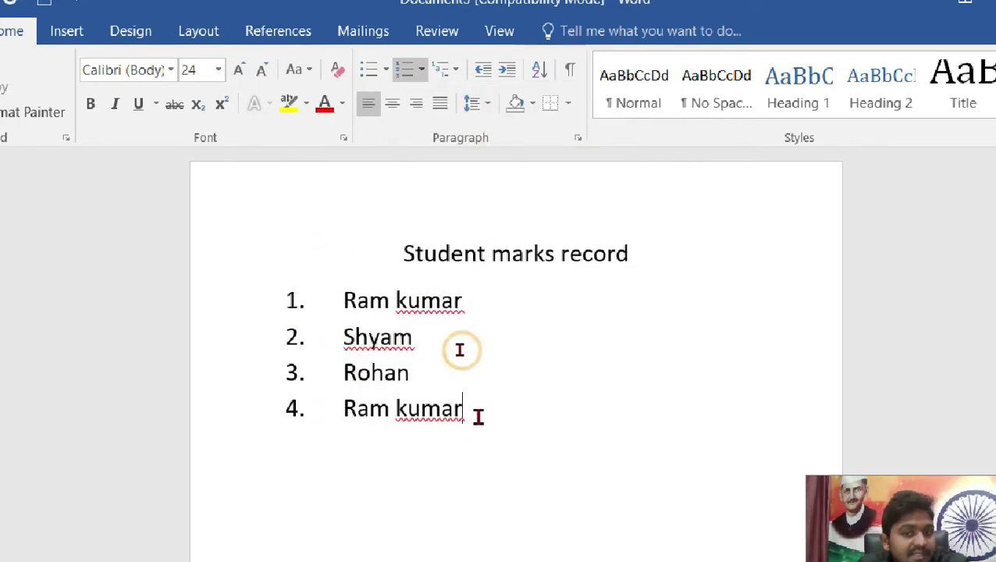
{"action": "key", "text": "Return"}
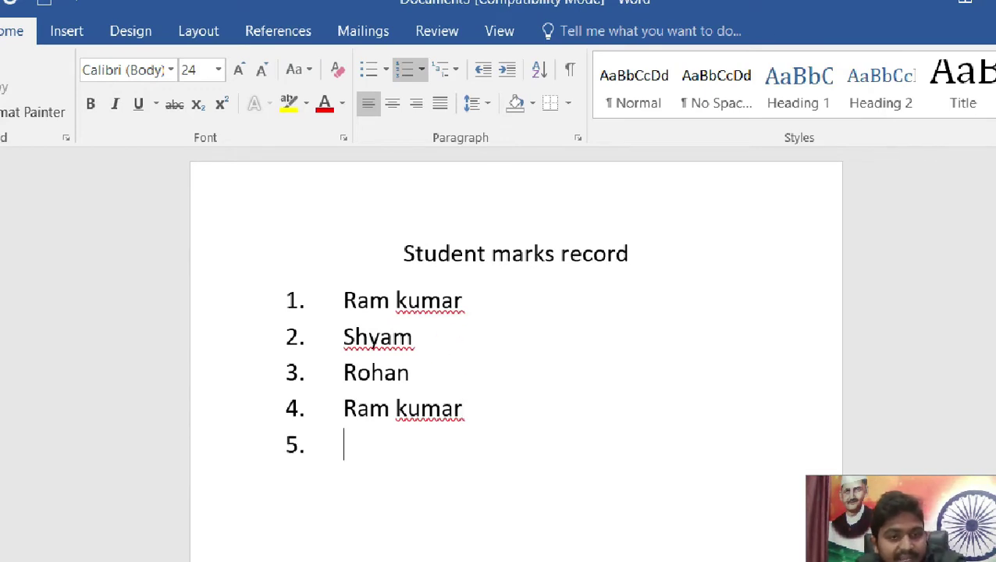
{"action": "type", "text": "gsadgfasd"}
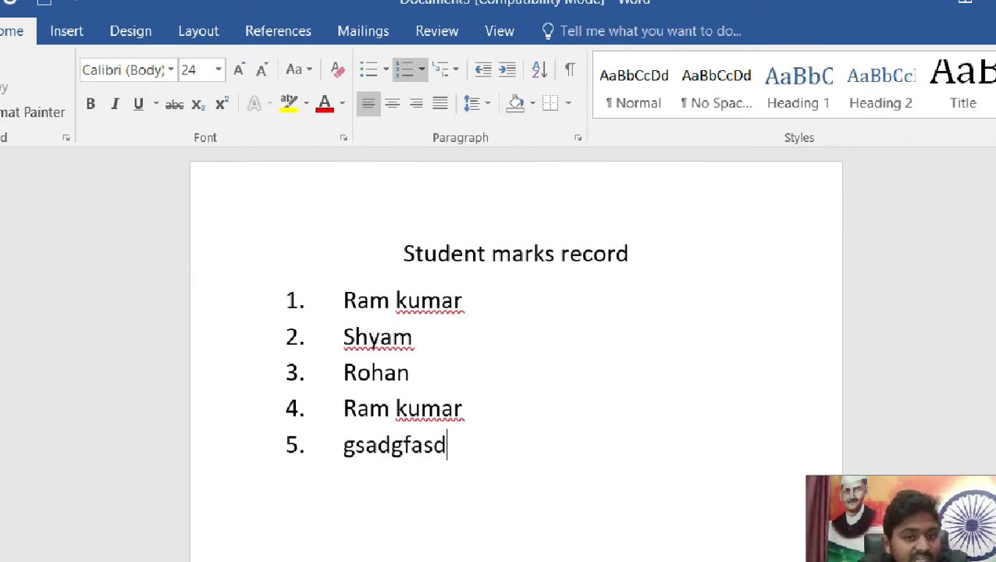
{"action": "key", "text": "Return"}
{"action": "type", "text": "sadf"}
{"action": "key", "text": "Return"}
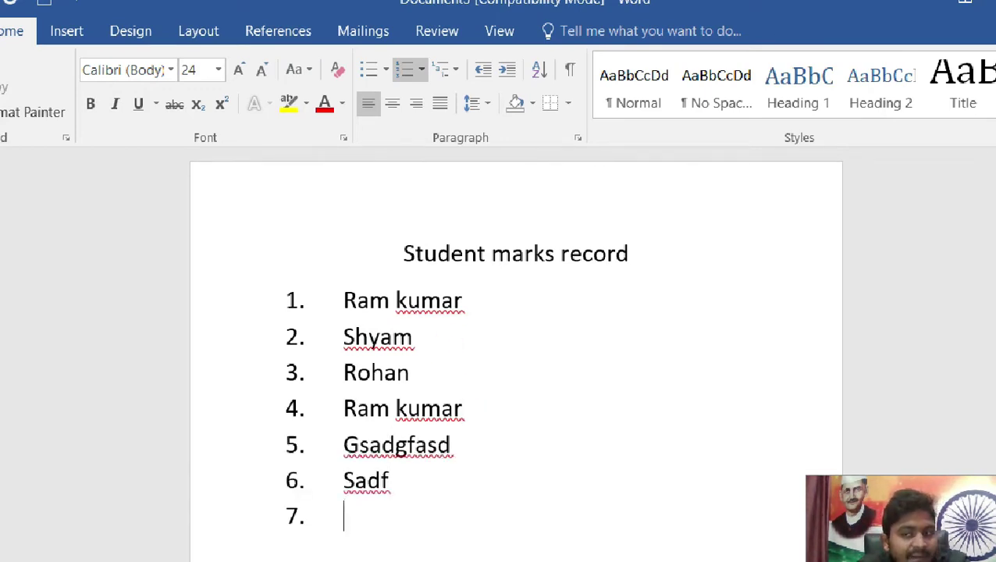
{"action": "type", "text": "fs"}
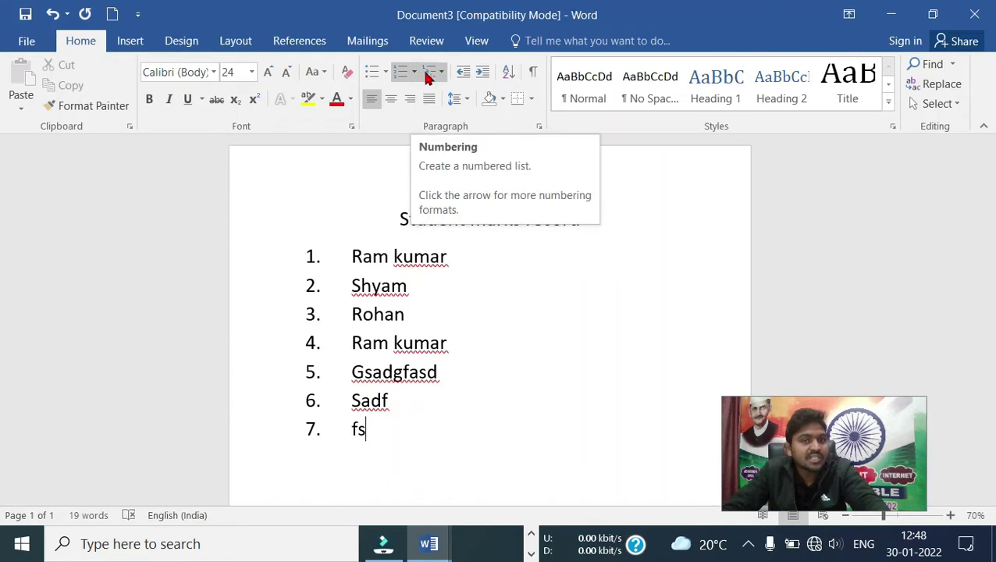
- Try a 1) a) i) multilevel list, then set the list's numbering to None
{"action": "left_click_drag", "start_coordinate": [363, 446], "coordinate": [320, 256]}
{"action": "left_click", "coordinate": [413, 71]}
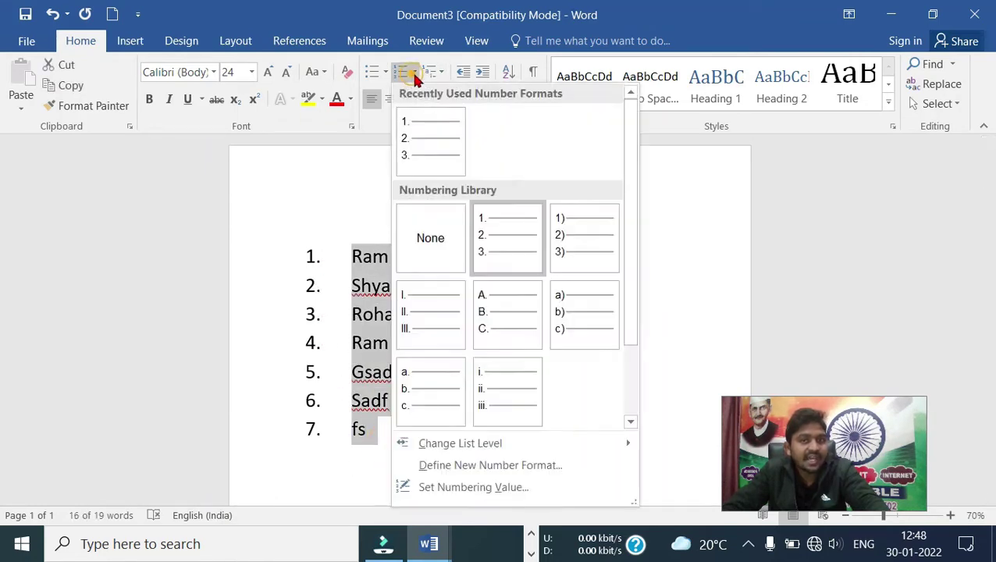
{"action": "left_click", "coordinate": [429, 234]}
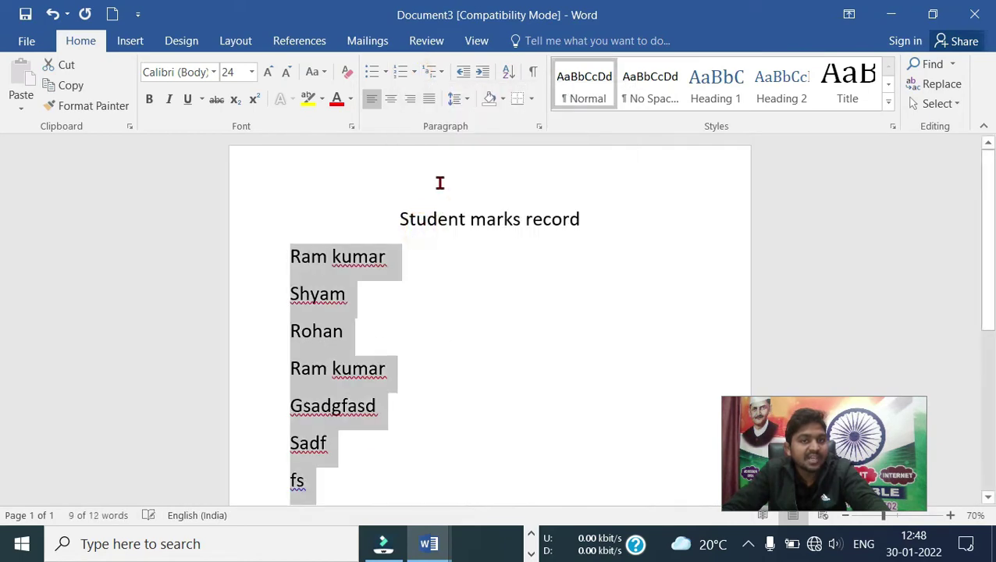
{"action": "left_click", "coordinate": [440, 75]}
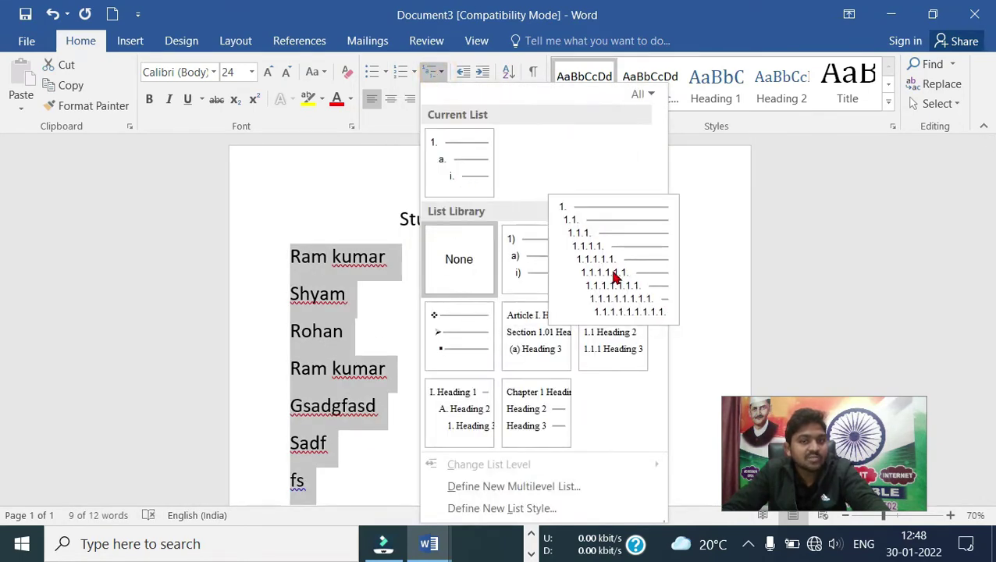
{"action": "left_click", "coordinate": [536, 271]}
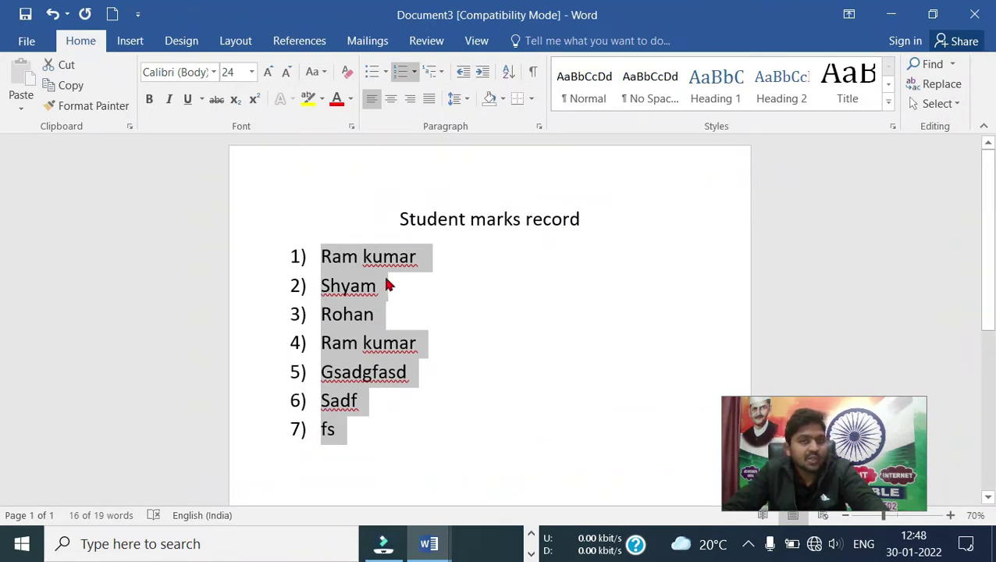
{"action": "left_click", "coordinate": [416, 74]}
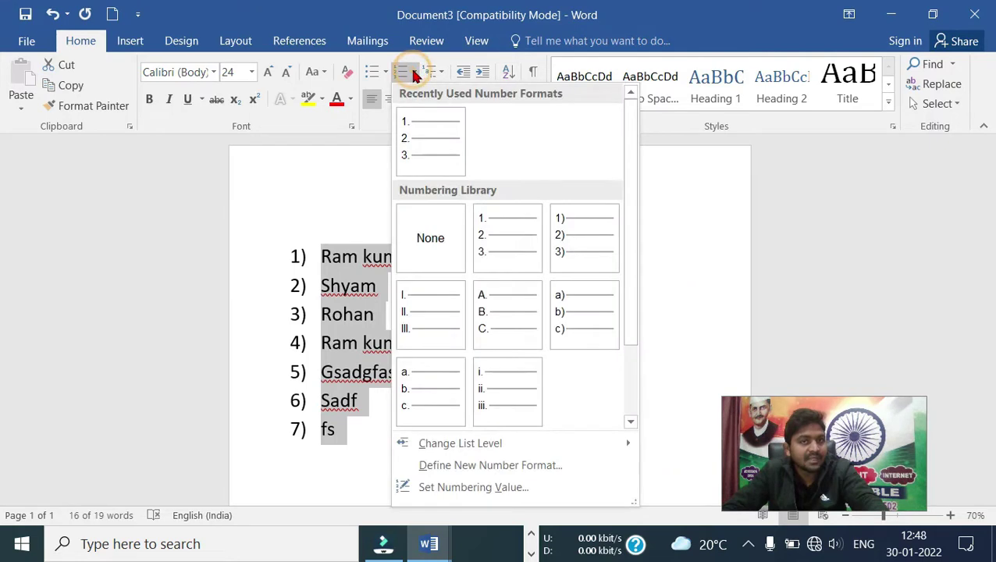
{"action": "left_click", "coordinate": [427, 245]}
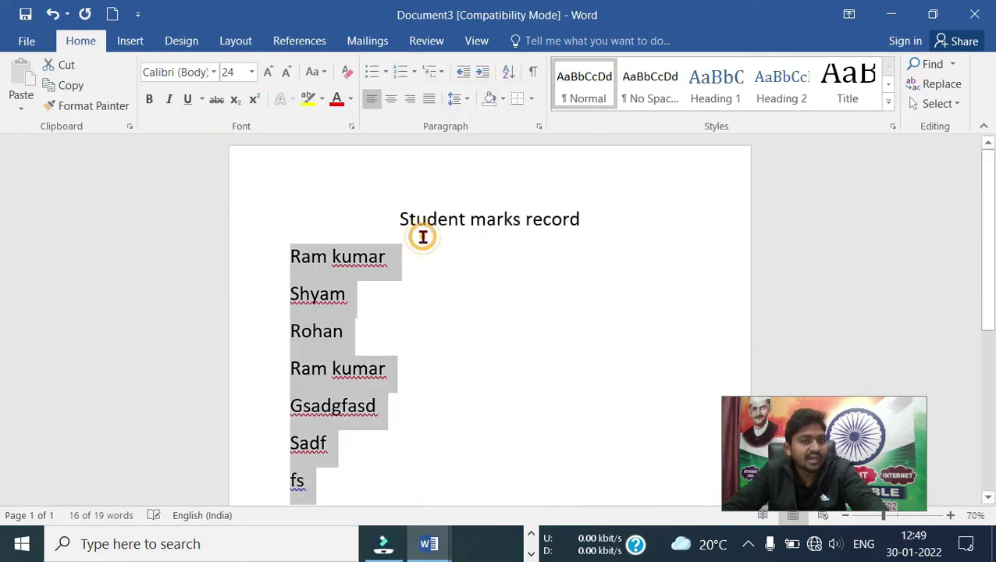
{"action": "left_click", "coordinate": [334, 444]}
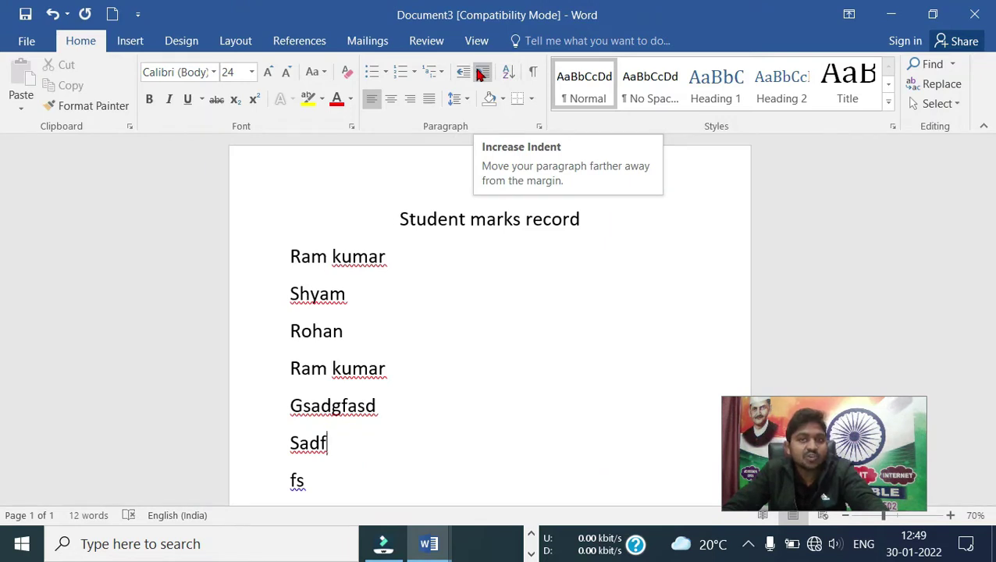
- Delete the filler lines Gsadgfasd, Sadf and fs, then indent the four names with Ctrl+M
{"action": "left_click", "coordinate": [388, 435]}
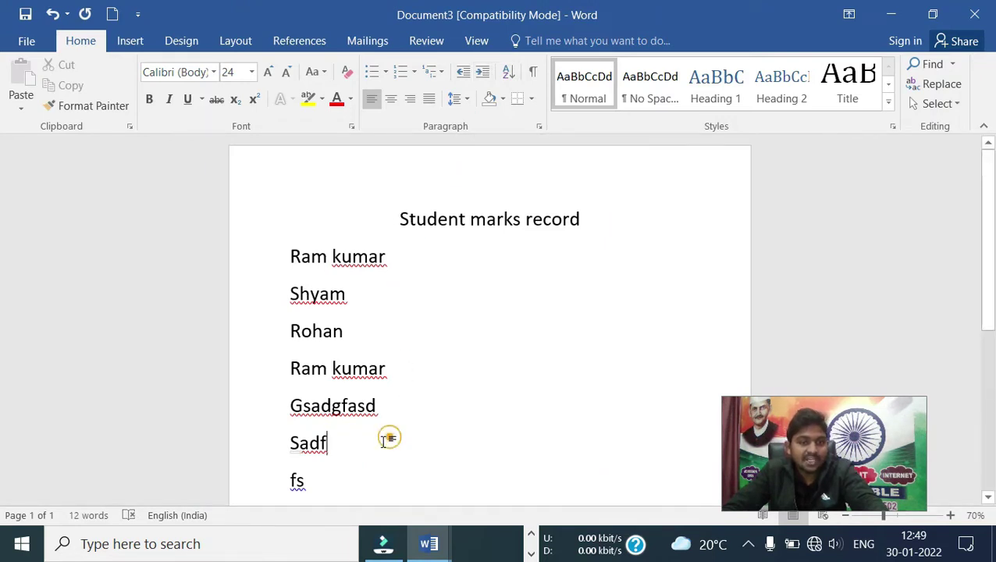
{"action": "left_click", "coordinate": [325, 485]}
{"action": "left_click_drag", "start_coordinate": [302, 447], "coordinate": [286, 407]}
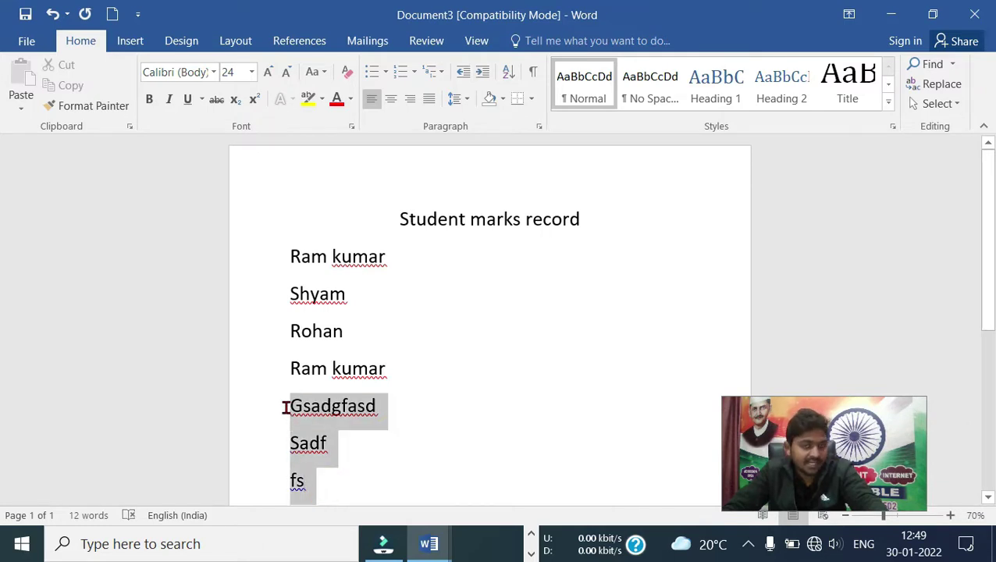
{"action": "key", "text": "Delete"}
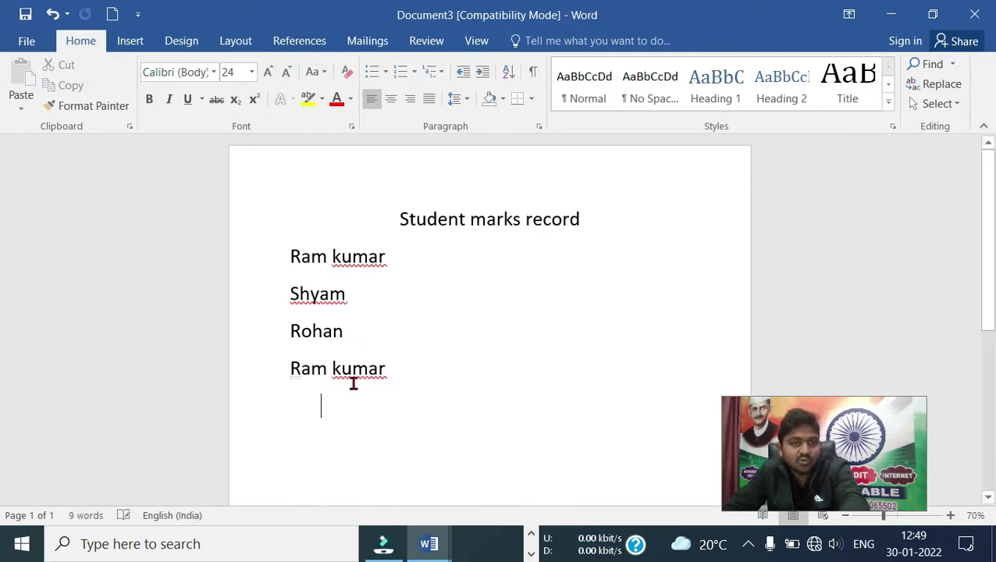
{"action": "left_click_drag", "start_coordinate": [389, 369], "coordinate": [289, 267]}
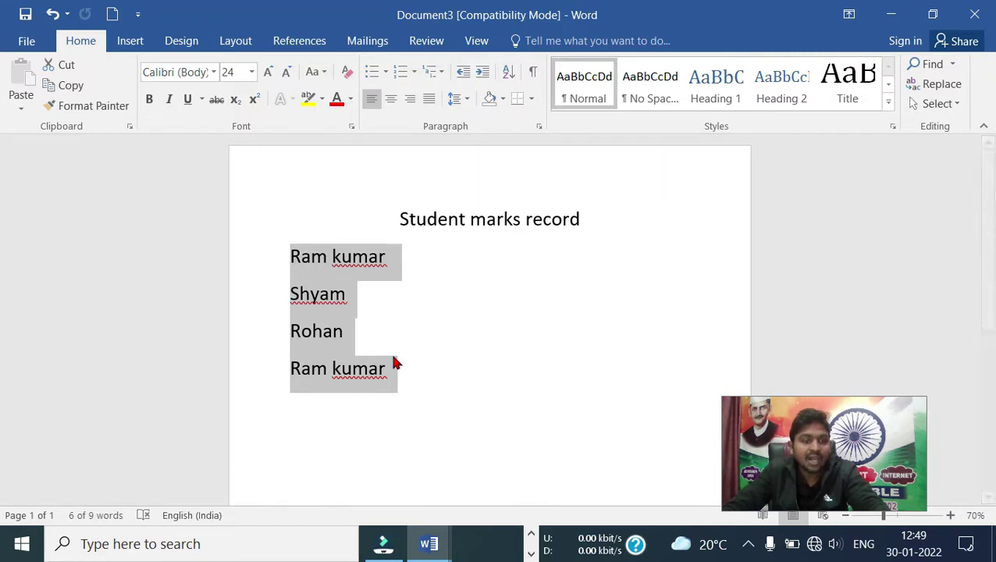
{"action": "key", "text": "ctrl+m"}
{"action": "key", "text": "ctrl+m"}
{"action": "key", "text": "ctrl+m"}
{"action": "key", "text": "ctrl+m"}
{"action": "key", "text": "ctrl+m"}
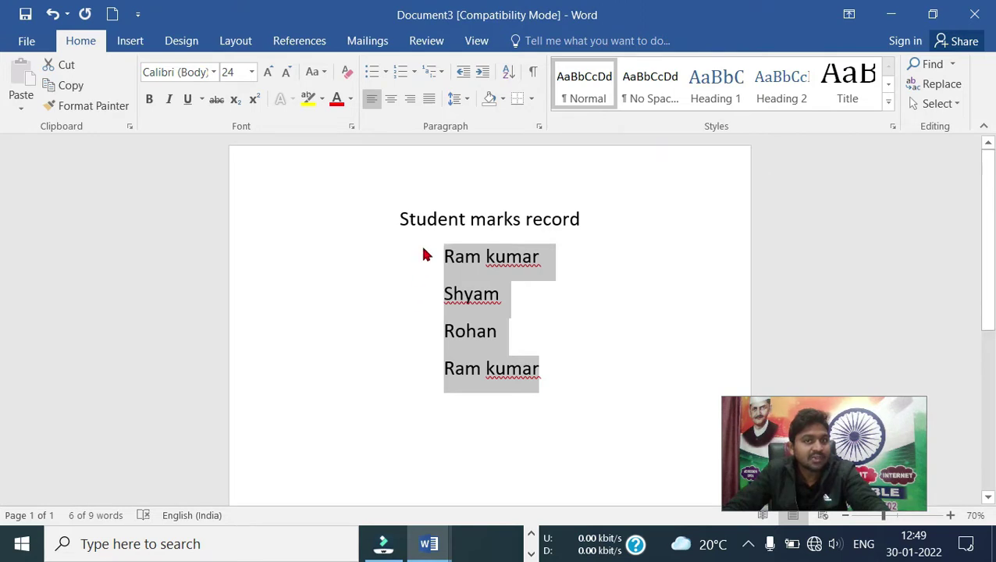
- Shift the four names four indent steps left, then six steps right
{"action": "left_click", "coordinate": [464, 72]}
{"action": "left_click", "coordinate": [464, 72]}
{"action": "left_click", "coordinate": [465, 73]}
{"action": "left_click", "coordinate": [464, 73]}
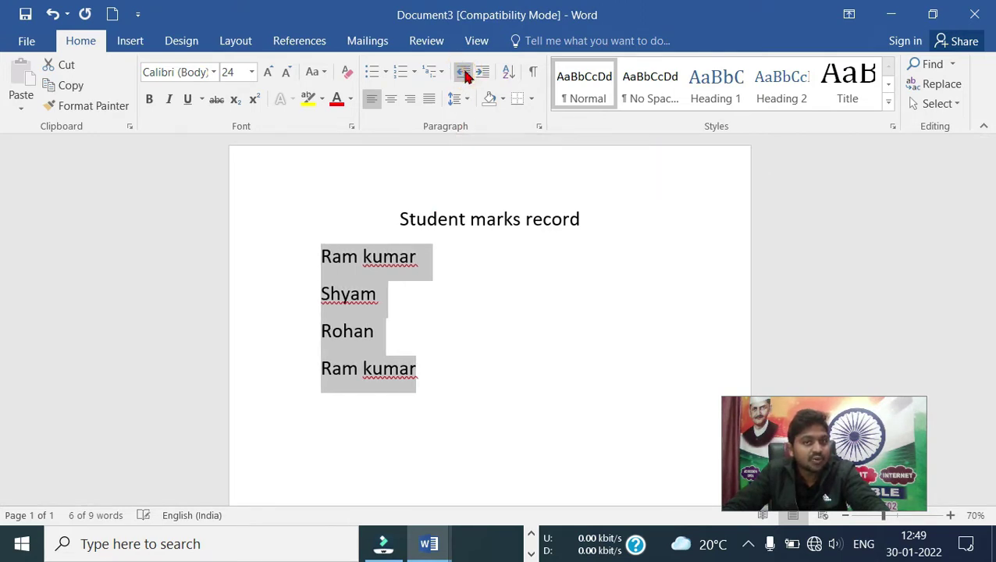
{"action": "left_click", "coordinate": [465, 73]}
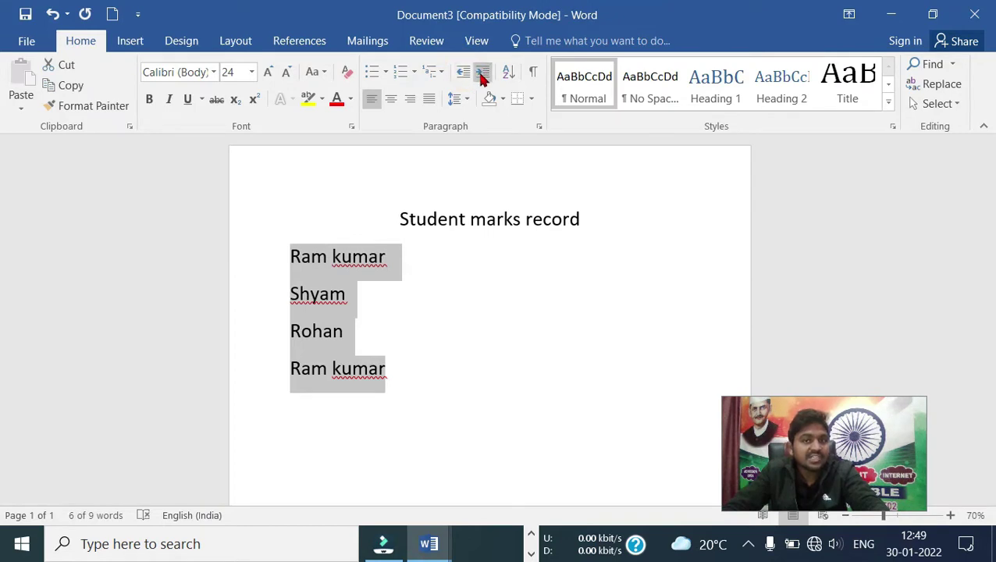
{"action": "left_click", "coordinate": [483, 72]}
{"action": "left_click", "coordinate": [483, 72]}
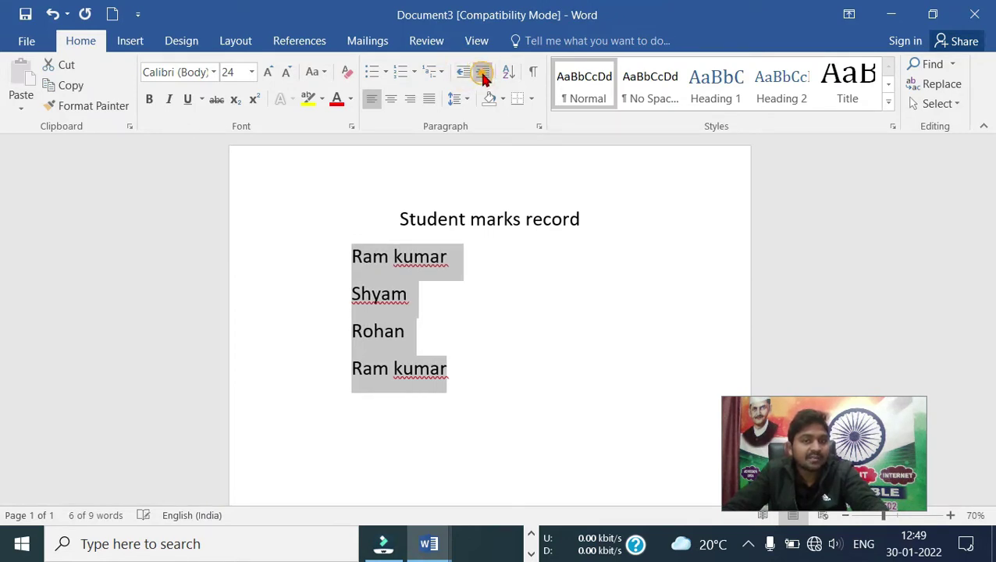
{"action": "left_click", "coordinate": [483, 72]}
{"action": "left_click", "coordinate": [484, 73]}
{"action": "left_click", "coordinate": [483, 73]}
{"action": "left_click", "coordinate": [483, 73]}
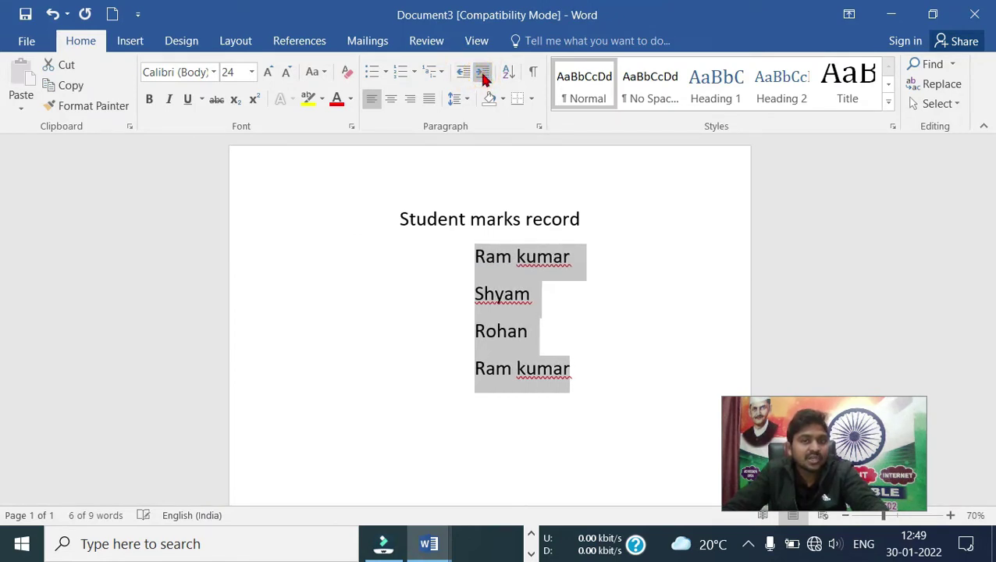
{"action": "left_click", "coordinate": [483, 73]}
- Show the ruler and move the names back to the left margin
{"action": "left_click", "coordinate": [483, 40]}
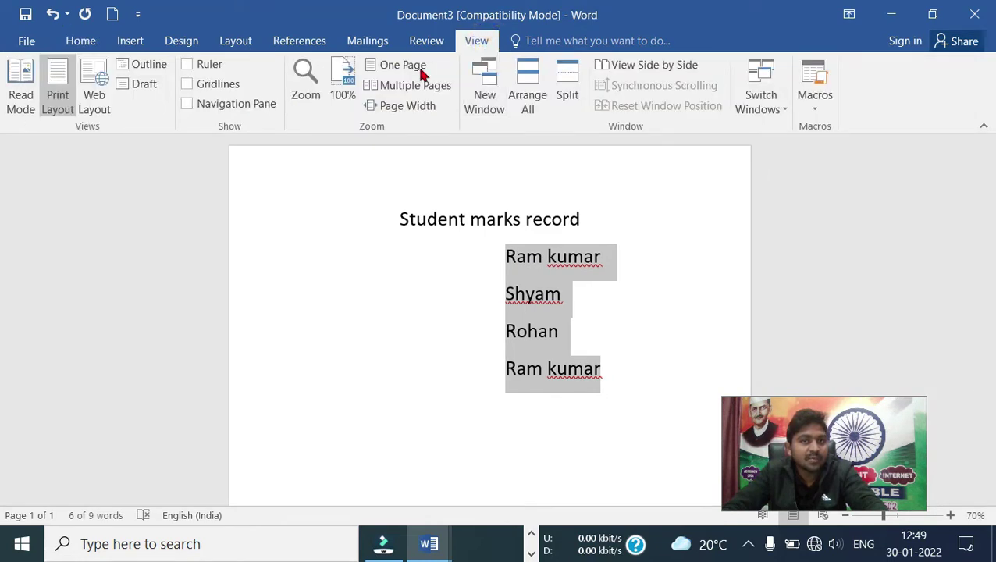
{"action": "left_click", "coordinate": [204, 66]}
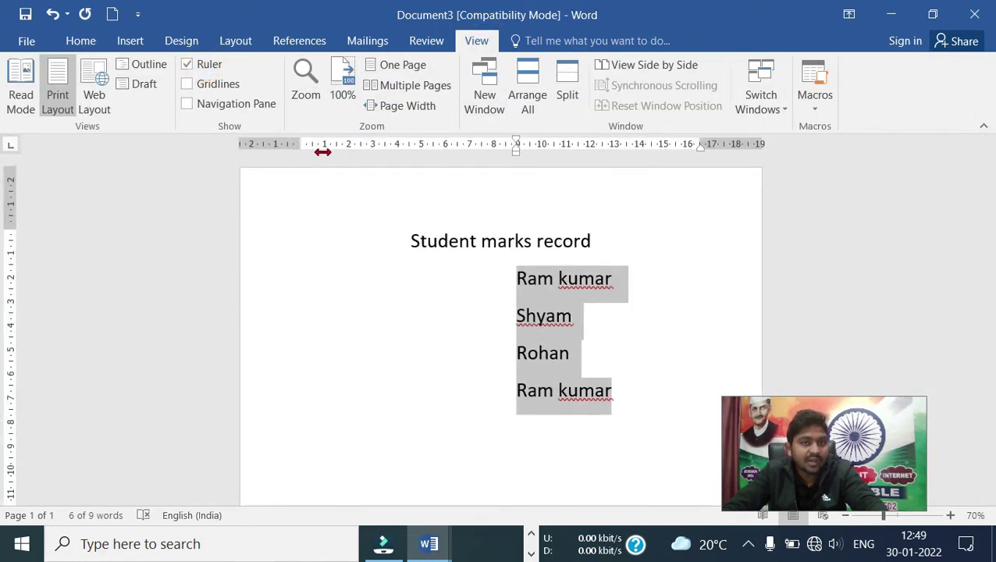
{"action": "left_click", "coordinate": [81, 42]}
{"action": "left_click", "coordinate": [467, 73]}
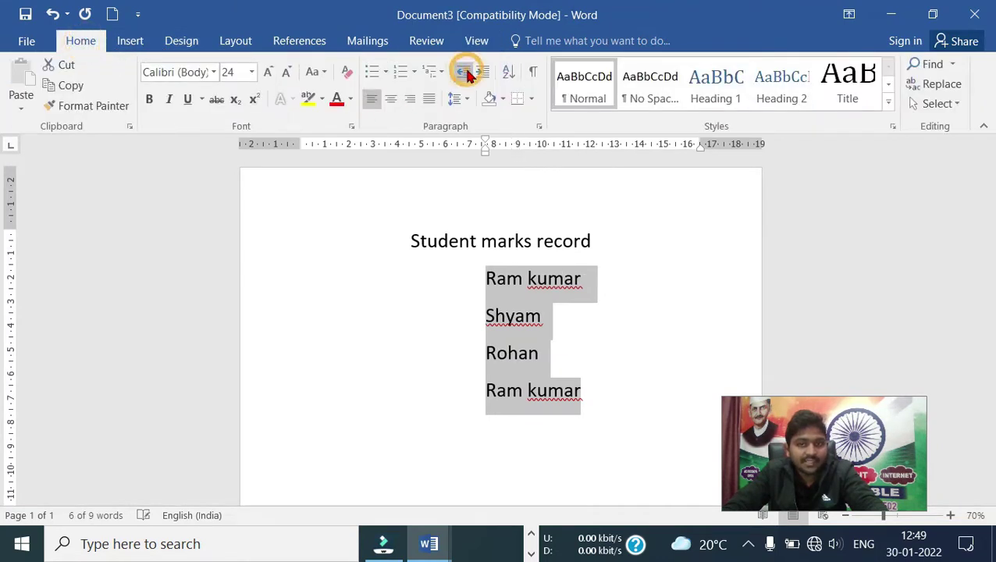
{"action": "left_click", "coordinate": [467, 74]}
{"action": "left_click", "coordinate": [467, 74]}
{"action": "left_click", "coordinate": [467, 74]}
{"action": "left_click", "coordinate": [467, 74]}
{"action": "left_click", "coordinate": [466, 73]}
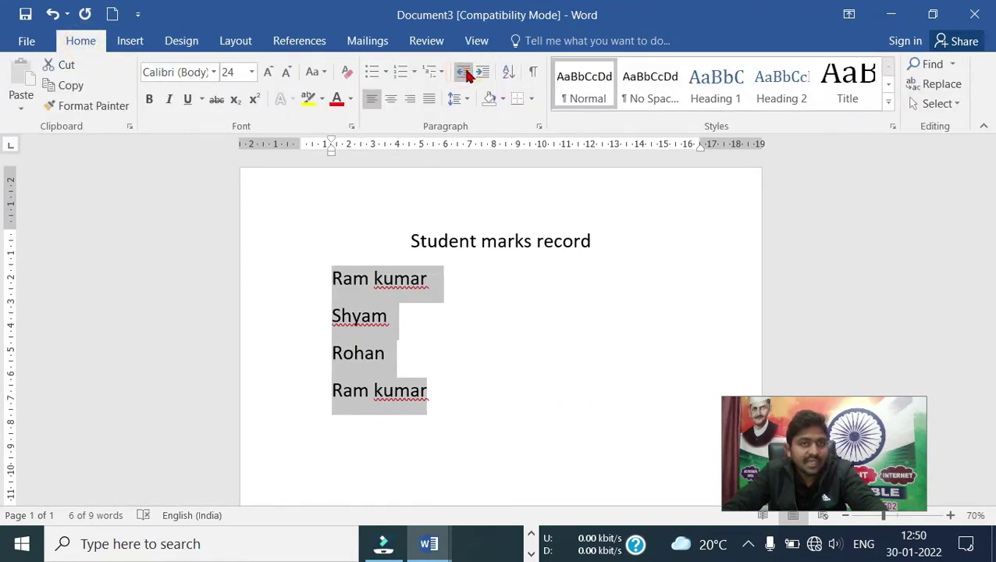
{"action": "left_click", "coordinate": [465, 73]}
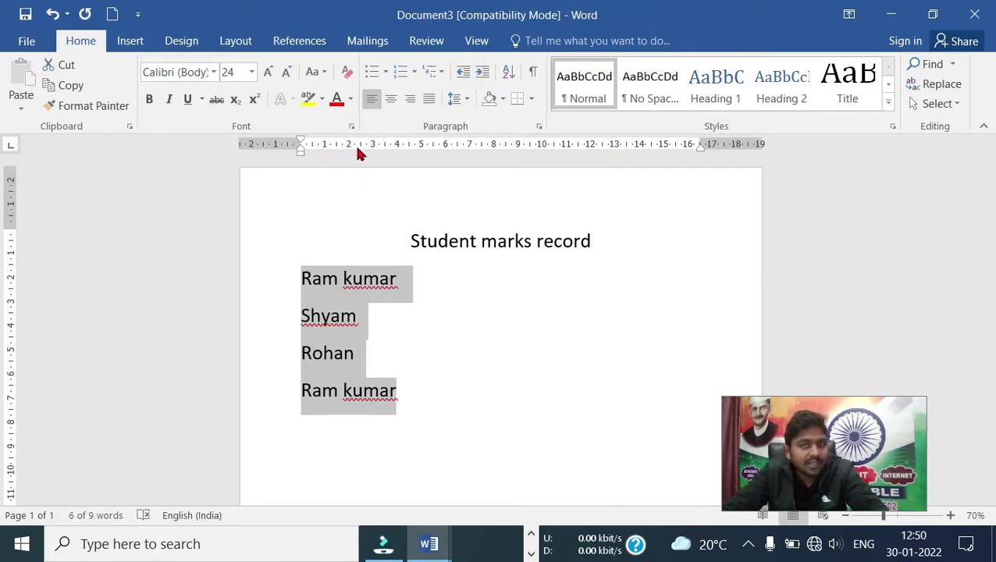
- Indent the names eight steps right, then pull them back to about 4 cm
{"action": "left_click", "coordinate": [481, 73]}
{"action": "left_click", "coordinate": [481, 73]}
{"action": "left_click", "coordinate": [482, 74]}
{"action": "left_click", "coordinate": [481, 74]}
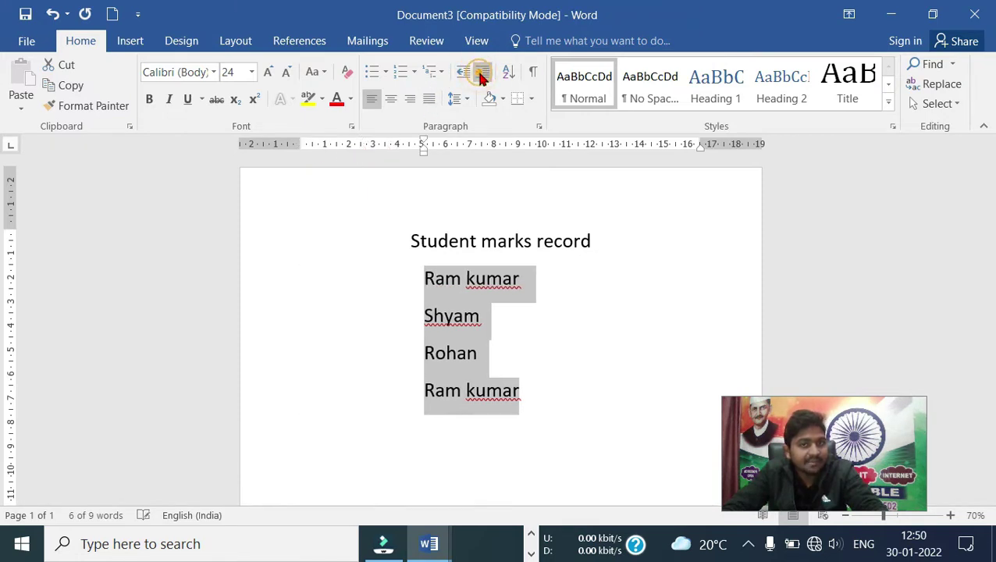
{"action": "left_click", "coordinate": [482, 73]}
{"action": "left_click", "coordinate": [482, 73]}
{"action": "left_click", "coordinate": [482, 74]}
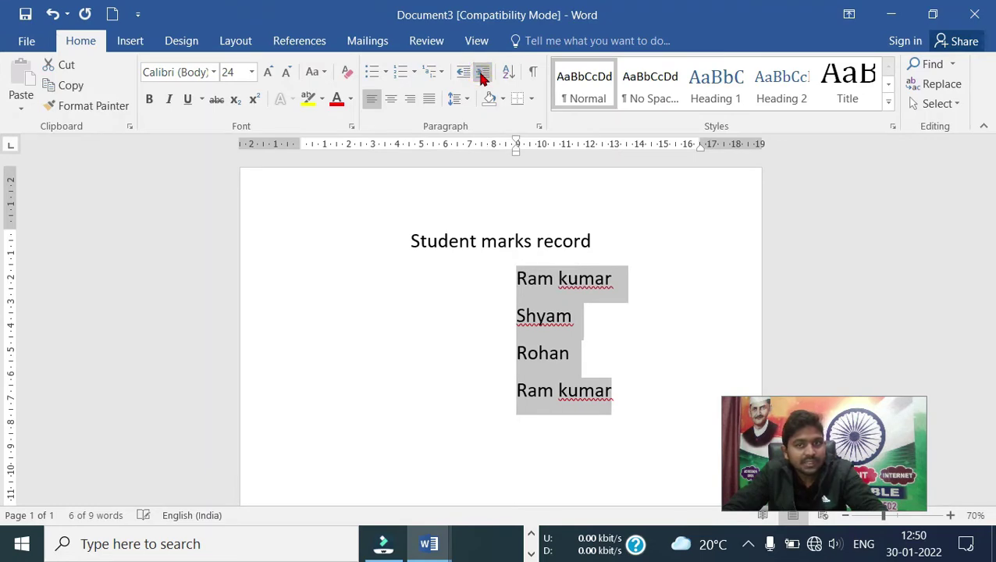
{"action": "left_click", "coordinate": [482, 73]}
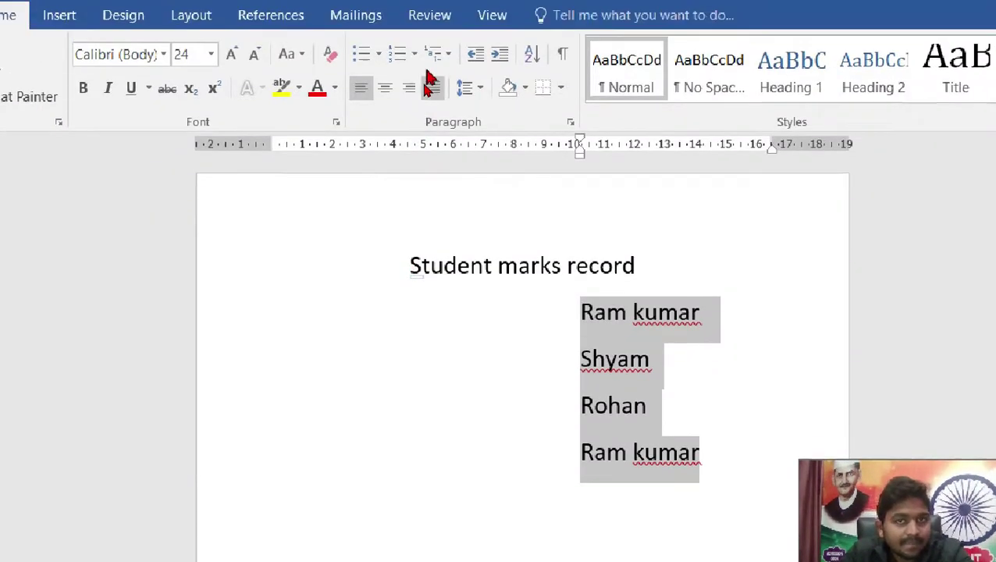
{"action": "left_click", "coordinate": [472, 76]}
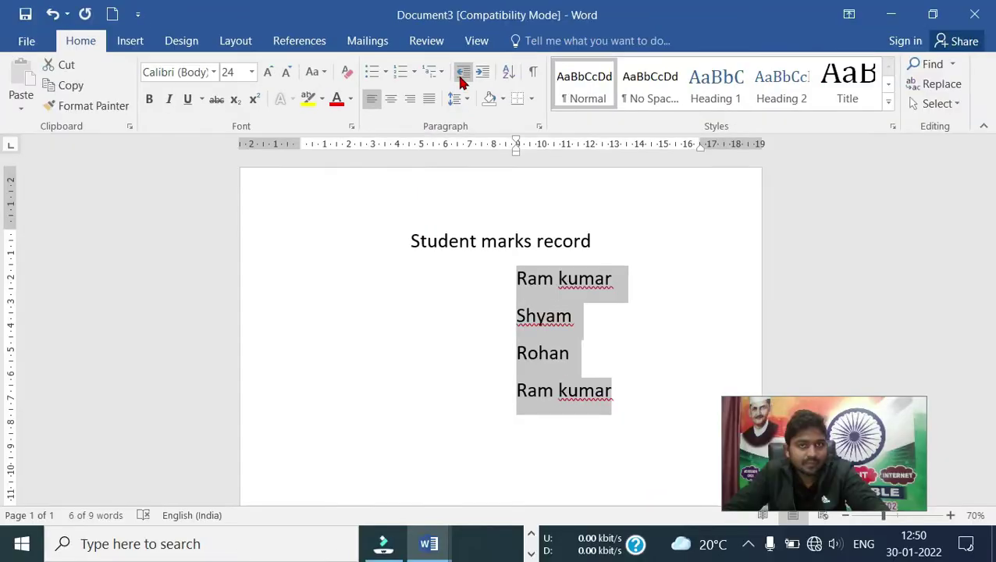
{"action": "left_click", "coordinate": [462, 78]}
{"action": "left_click", "coordinate": [461, 78]}
{"action": "left_click", "coordinate": [461, 78]}
{"action": "left_click", "coordinate": [461, 78]}
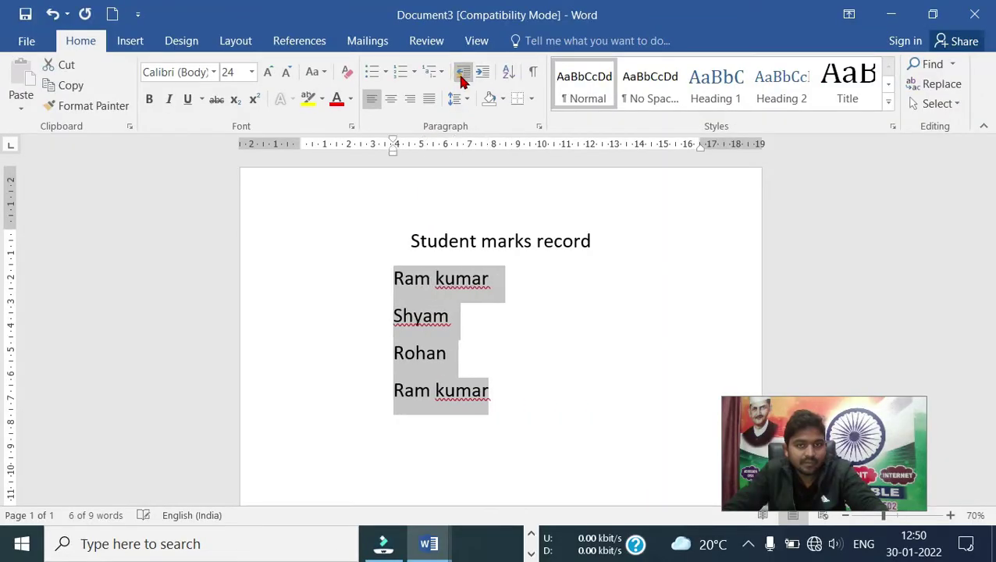
{"action": "left_click", "coordinate": [461, 78]}
{"action": "left_click", "coordinate": [462, 78]}
{"action": "left_click", "coordinate": [461, 78]}
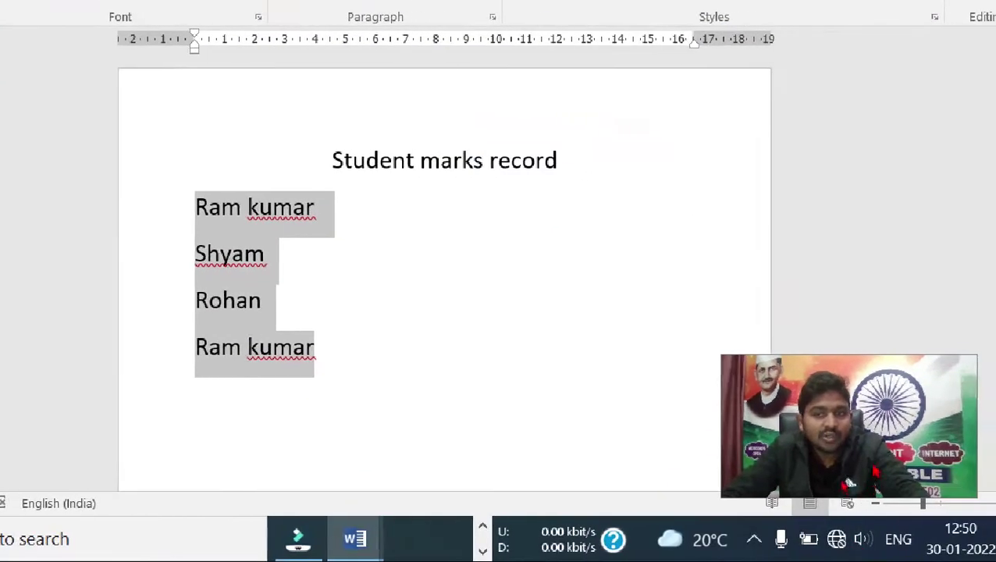
- Open the Sort dialog for the names and cancel it without sorting
{"action": "left_click", "coordinate": [549, 260]}
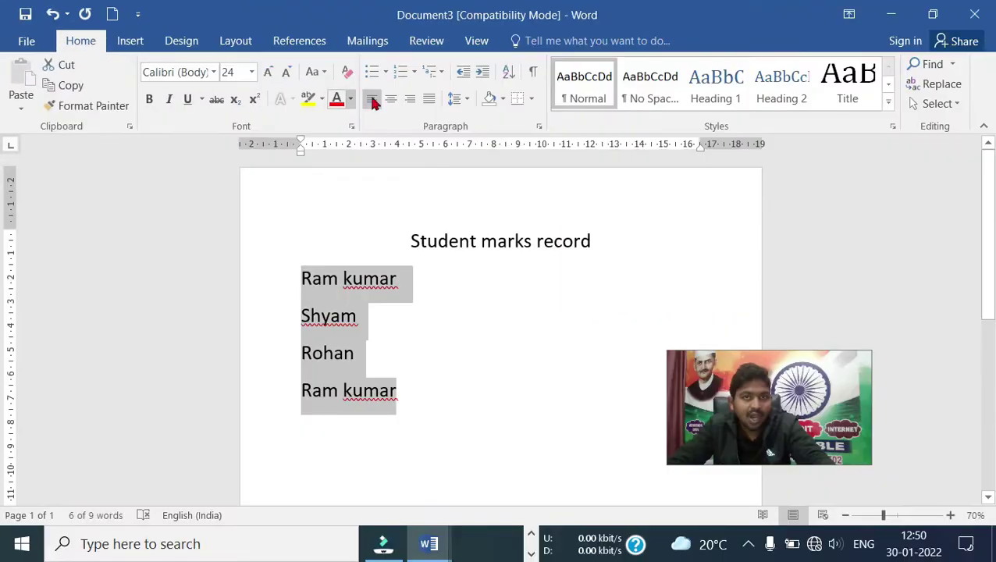
{"action": "left_click", "coordinate": [508, 76]}
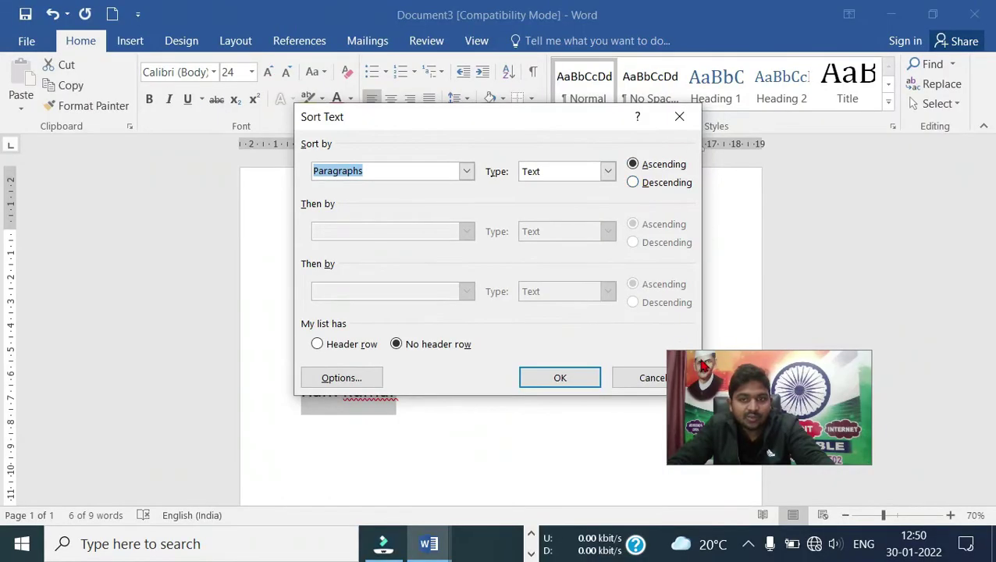
{"action": "left_click", "coordinate": [661, 379]}
- Select the four name lines and delete them, leaving only the title
{"action": "left_click", "coordinate": [405, 401]}
{"action": "left_click_drag", "start_coordinate": [398, 400], "coordinate": [293, 283]}
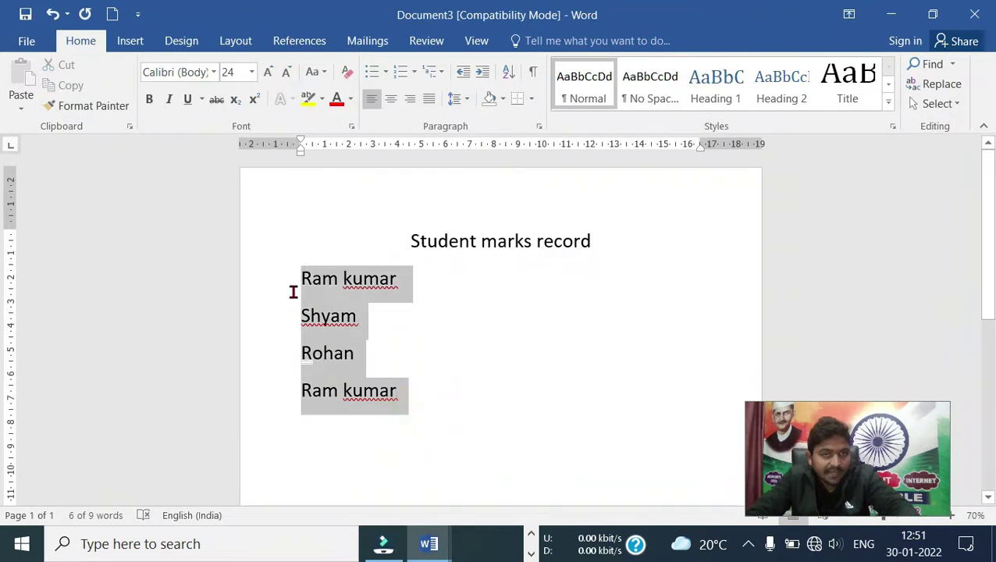
{"action": "key", "text": "Delete"}
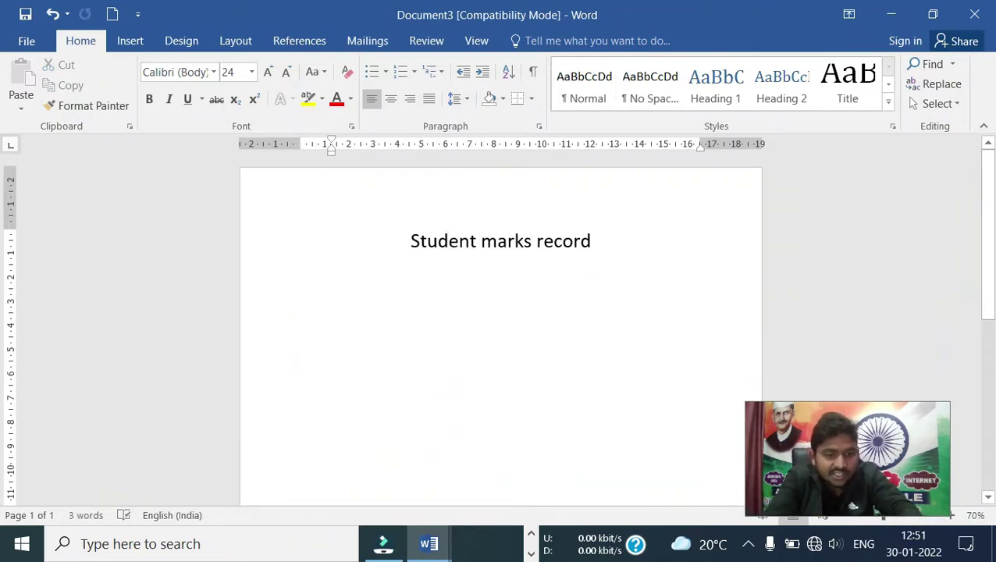
- Type the numbers 4, 1, 2, 3 on separate lines and sort them ascending
{"action": "type", "text": "4"}
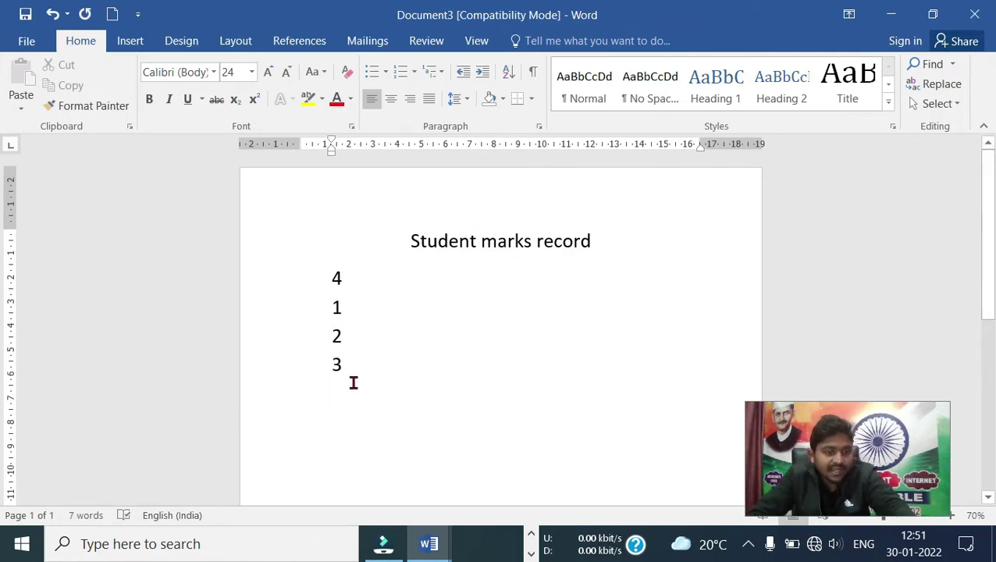
{"action": "left_click_drag", "start_coordinate": [342, 373], "coordinate": [311, 289]}
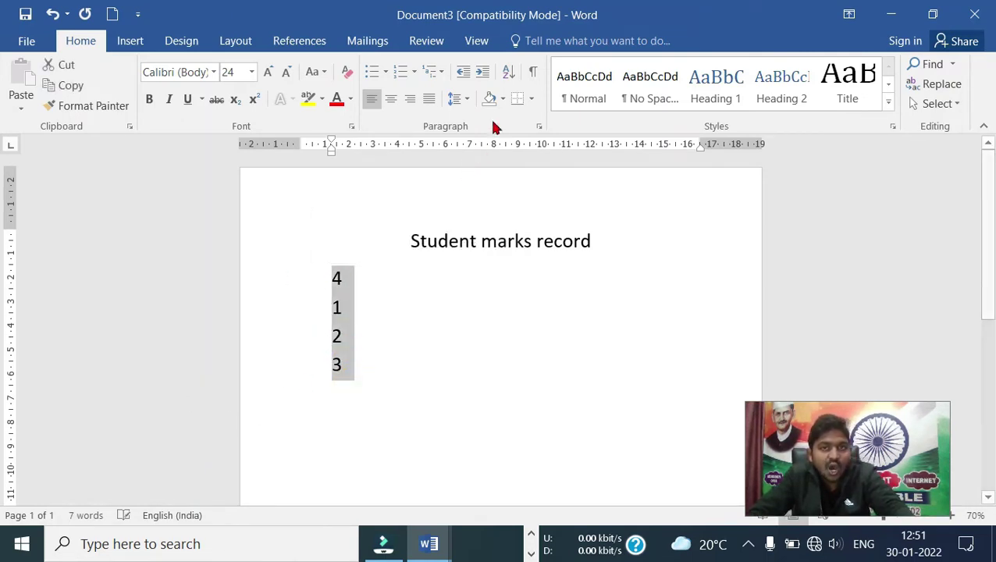
{"action": "left_click", "coordinate": [509, 73]}
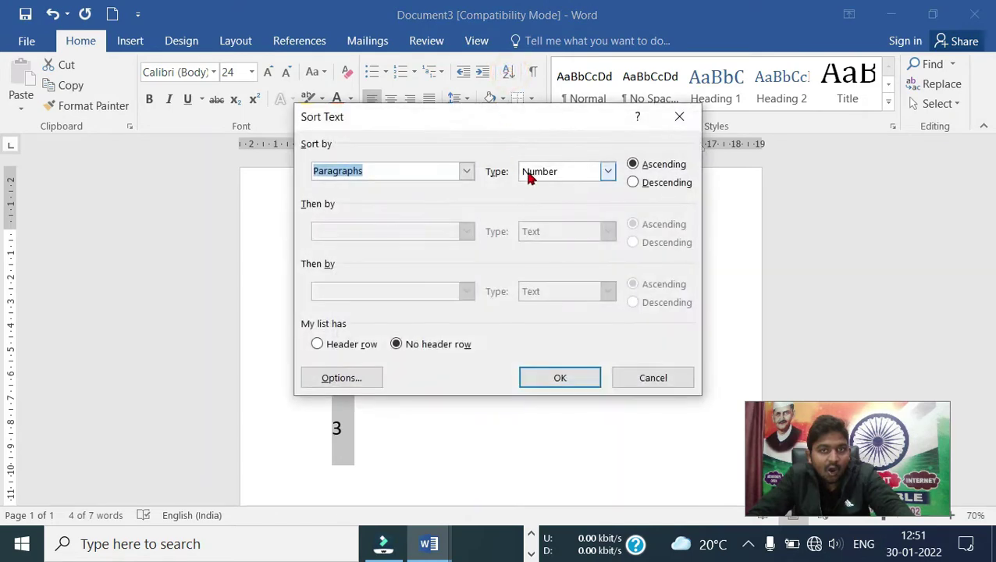
{"action": "left_click", "coordinate": [558, 379]}
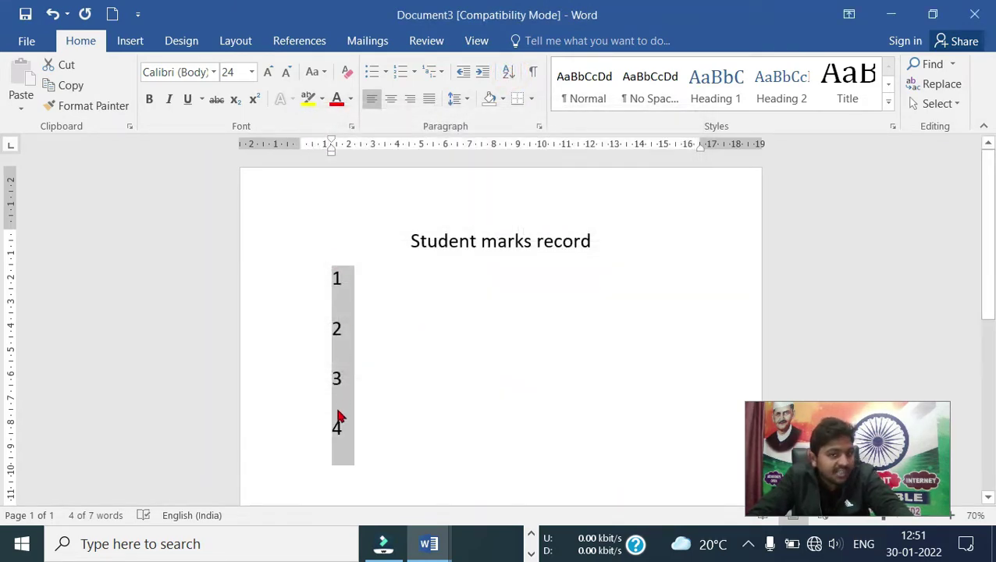
- Re-sort the numbers into descending order: 4, 3, 2, 1
{"action": "left_click_drag", "start_coordinate": [346, 438], "coordinate": [325, 302]}
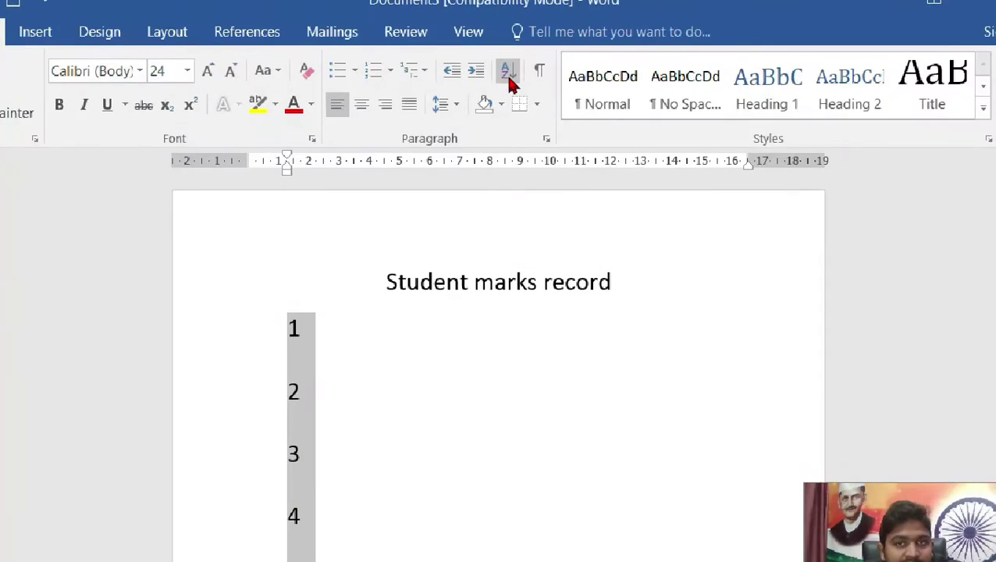
{"action": "left_click", "coordinate": [506, 73]}
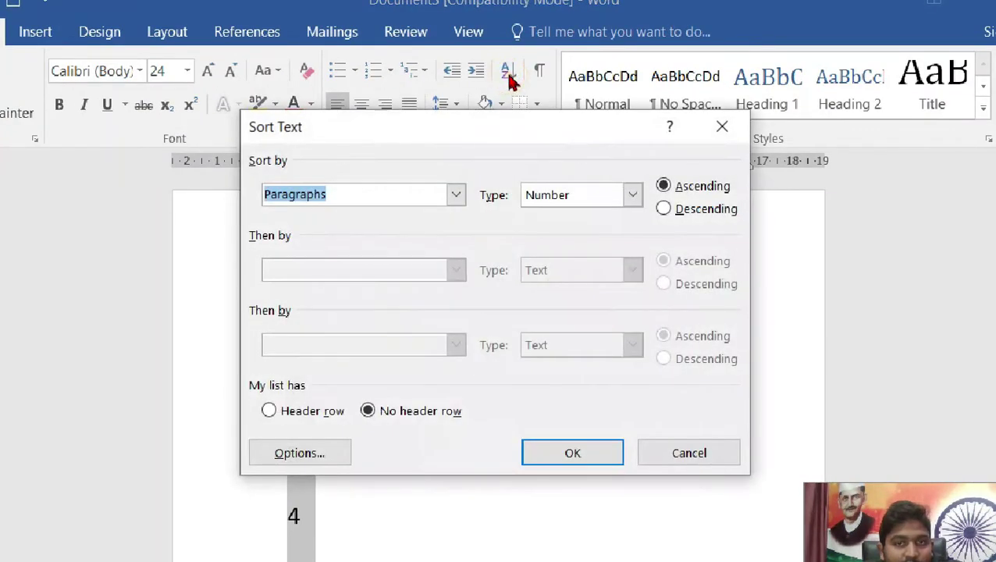
{"action": "left_click", "coordinate": [690, 210]}
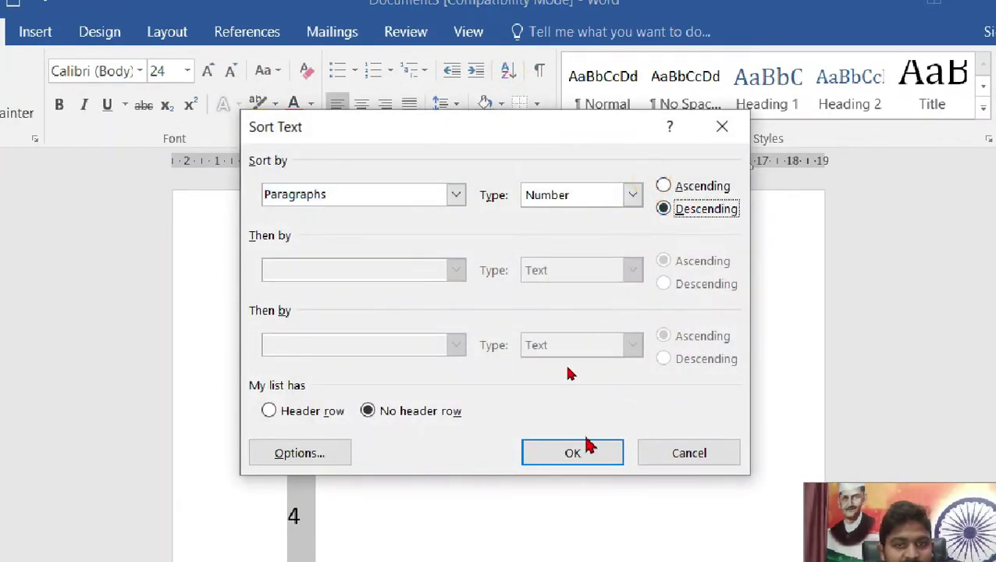
{"action": "left_click", "coordinate": [568, 457]}
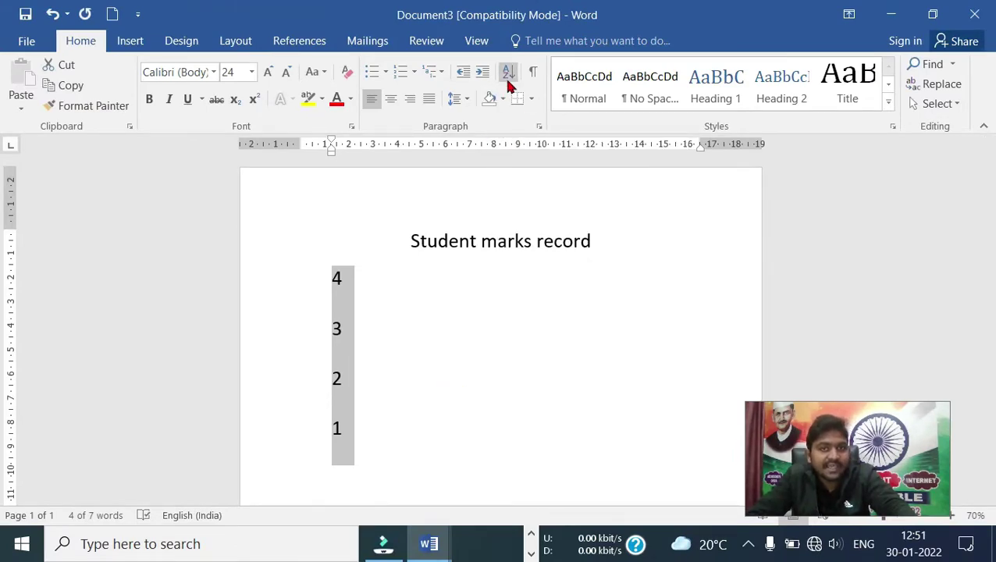
{"action": "left_click", "coordinate": [350, 425]}
- Type the student names over the selected numbers
{"action": "scroll", "coordinate": [359, 367], "scroll_direction": "down", "scroll_amount": 3}
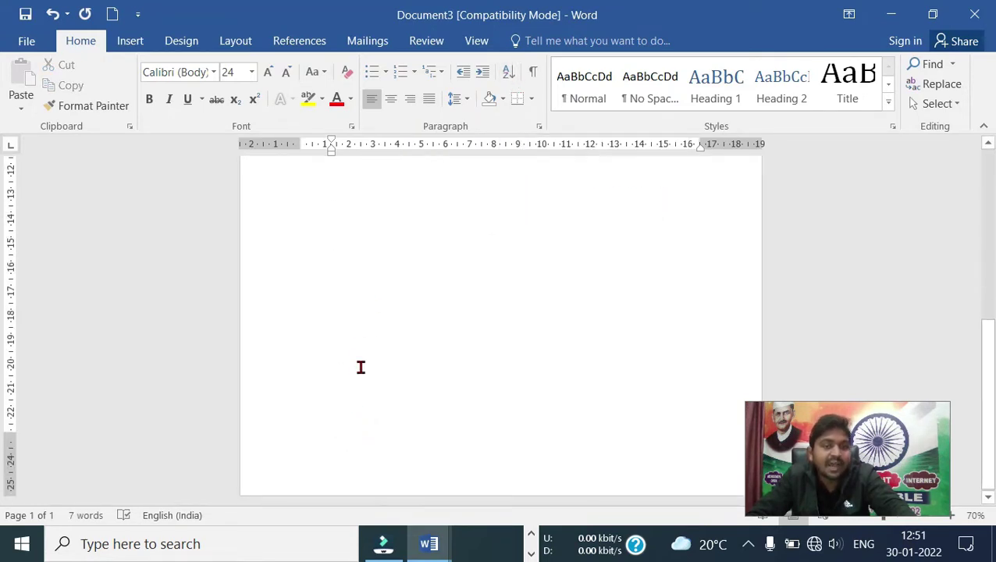
{"action": "scroll", "coordinate": [359, 367], "scroll_direction": "up", "scroll_amount": 3}
{"action": "mouse_move", "coordinate": [355, 431]}
{"action": "left_mouse_down"}
{"action": "mouse_move", "coordinate": [327, 378]}
{"action": "mouse_move", "coordinate": [323, 297]}
{"action": "left_mouse_up"}
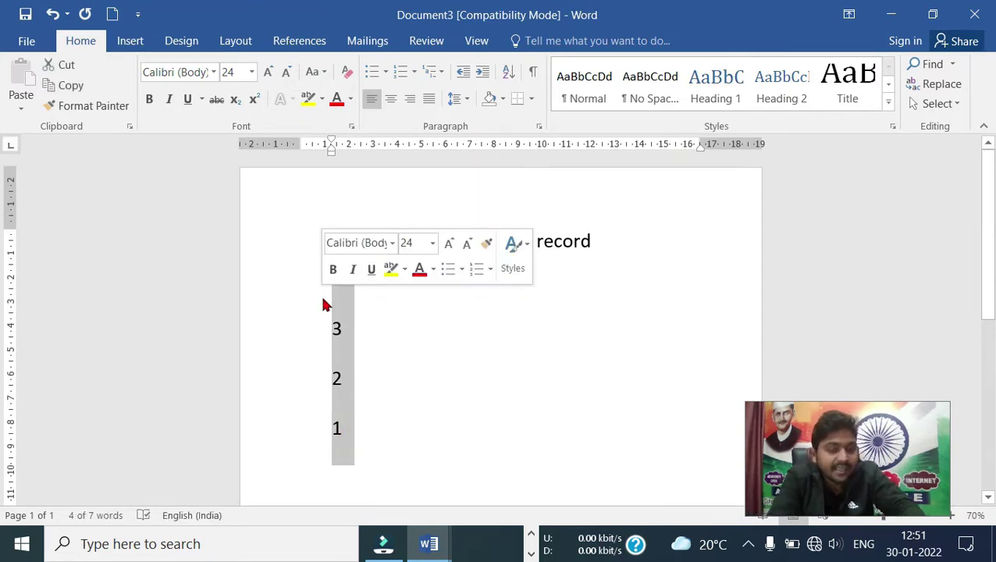
{"action": "type", "text": "bitu"}
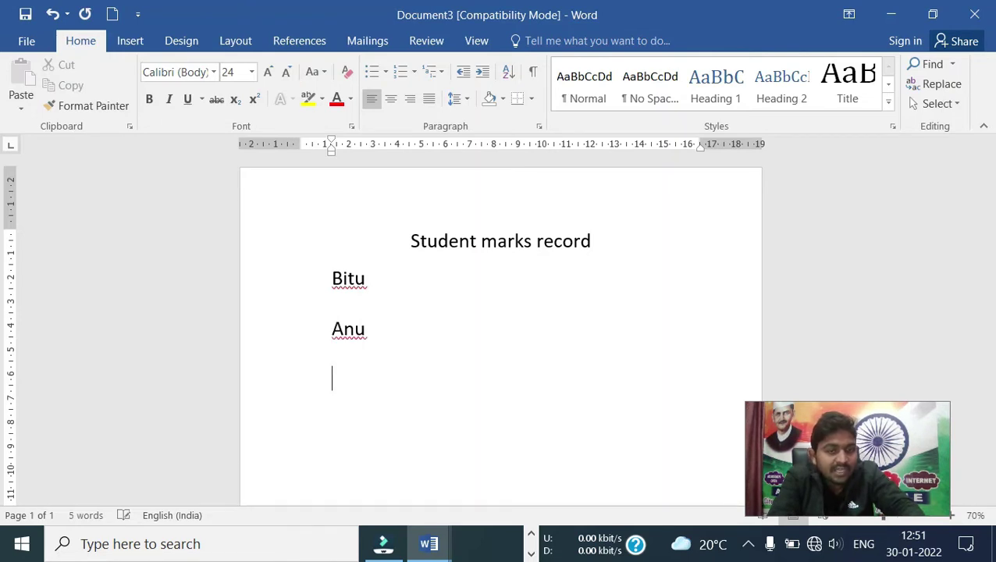
{"action": "type", "text": "itu"}
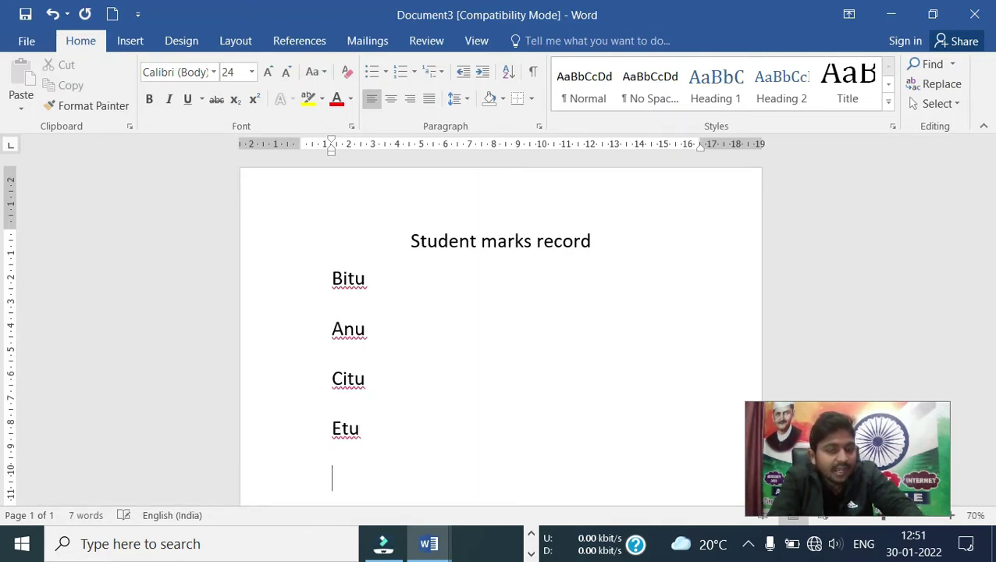
- Sort the names Bitu through Etu alphabetically in ascending order
{"action": "left_click_drag", "start_coordinate": [370, 433], "coordinate": [320, 298]}
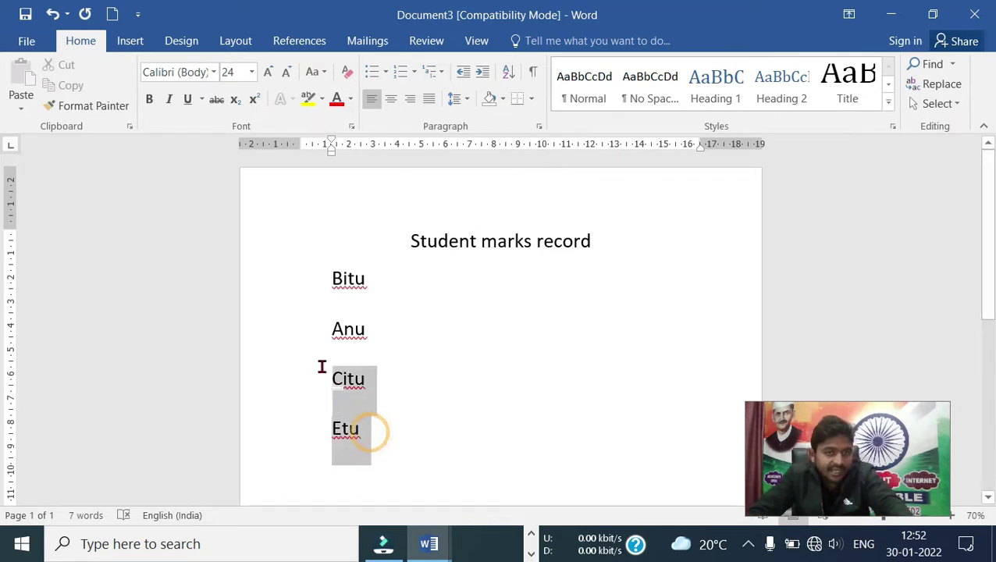
{"action": "left_click", "coordinate": [509, 78]}
{"action": "left_click", "coordinate": [633, 183]}
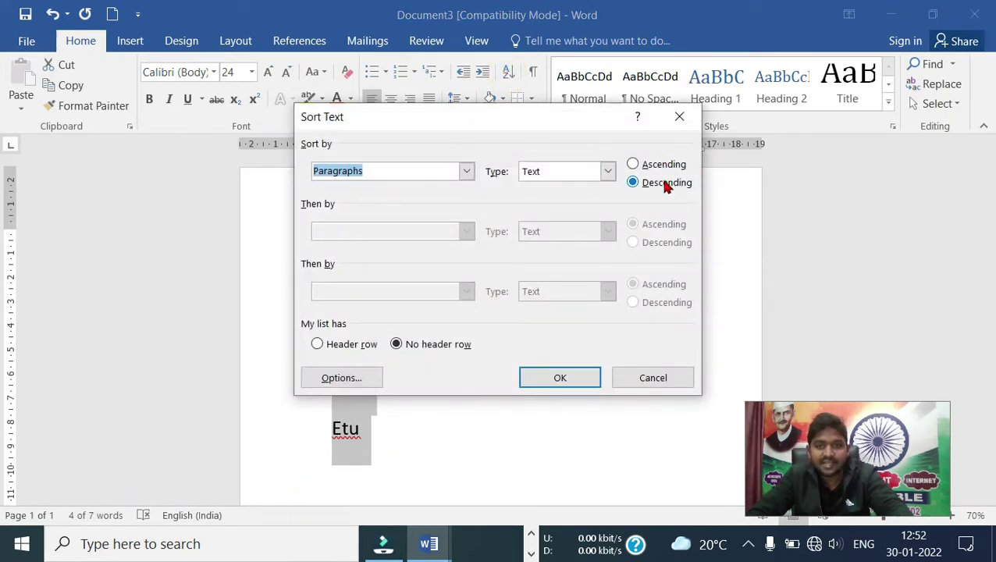
{"action": "left_click", "coordinate": [654, 172]}
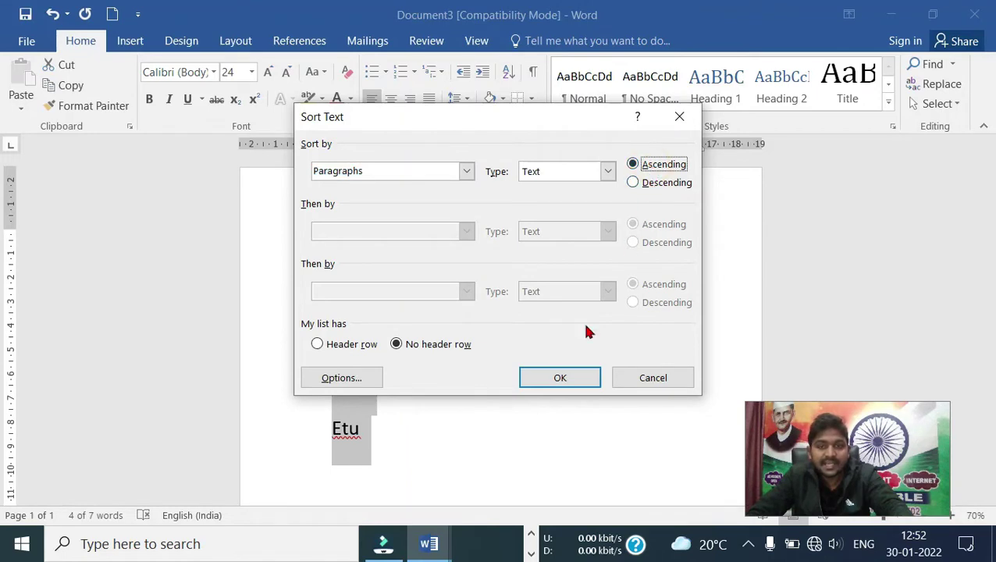
{"action": "left_click", "coordinate": [565, 381]}
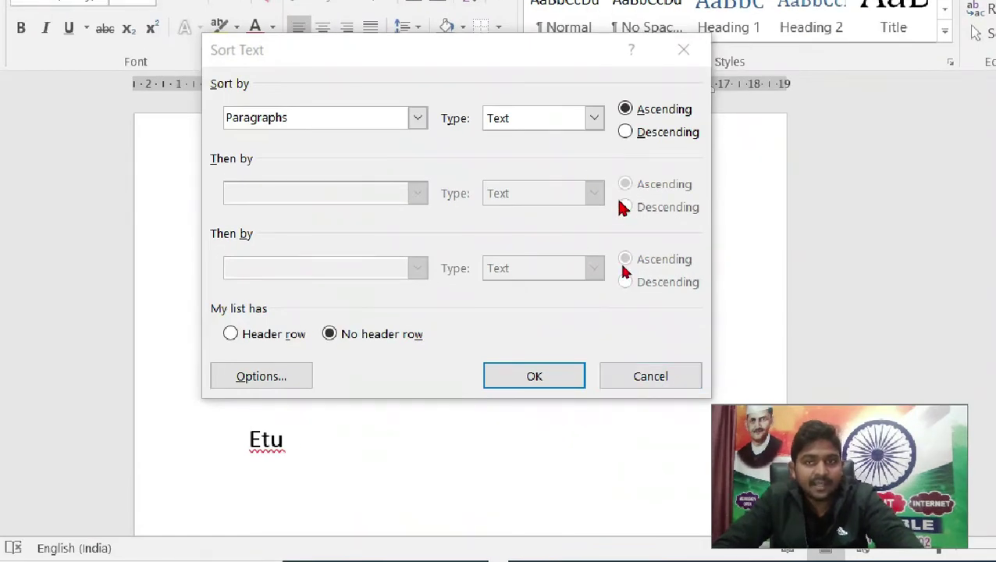
{"action": "left_click", "coordinate": [532, 378]}
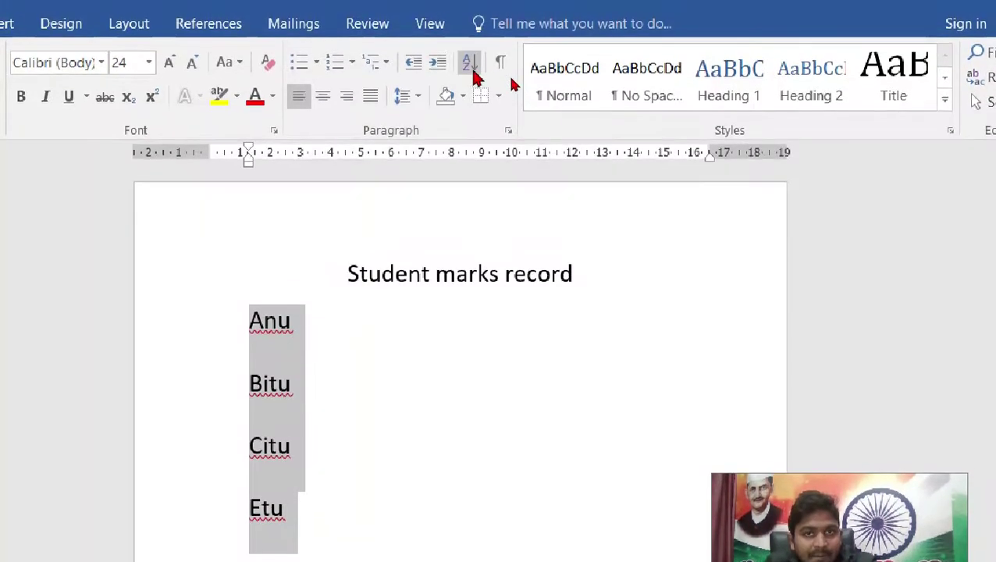
- Re-sort the names in descending order: Etu, Citu, Bitu, Anu
{"action": "left_click", "coordinate": [470, 66]}
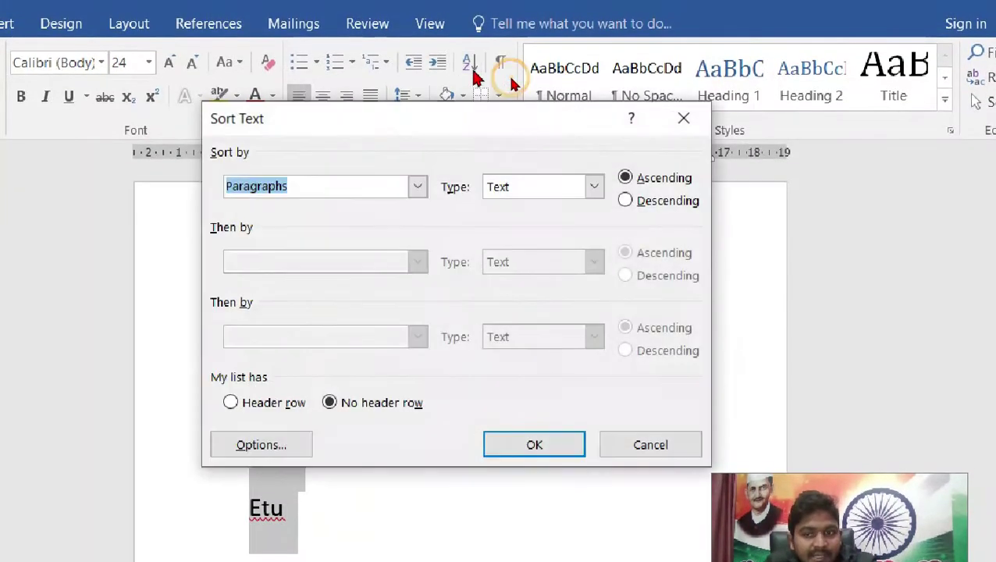
{"action": "left_click", "coordinate": [645, 202]}
{"action": "left_click", "coordinate": [550, 444]}
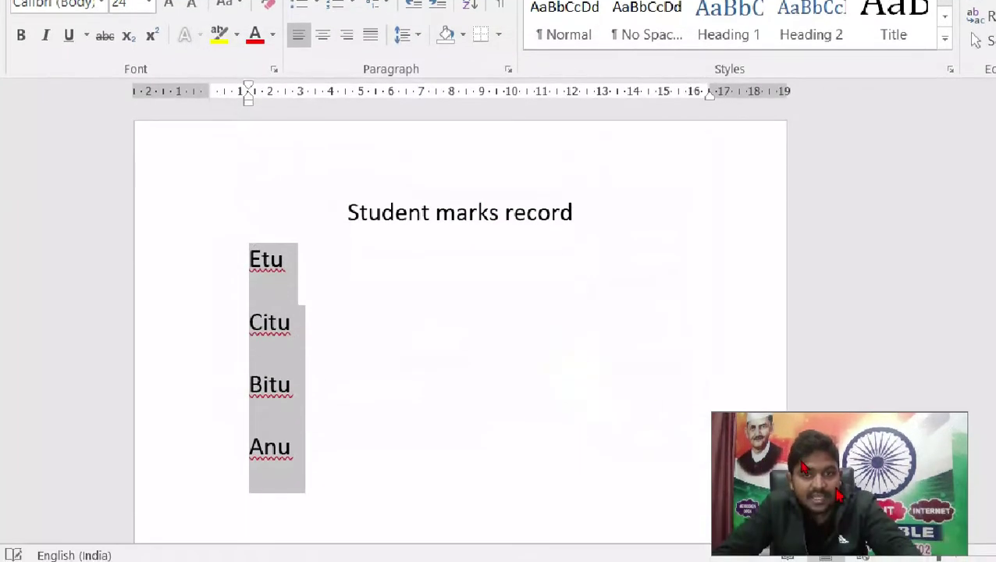
{"action": "left_click", "coordinate": [774, 410]}
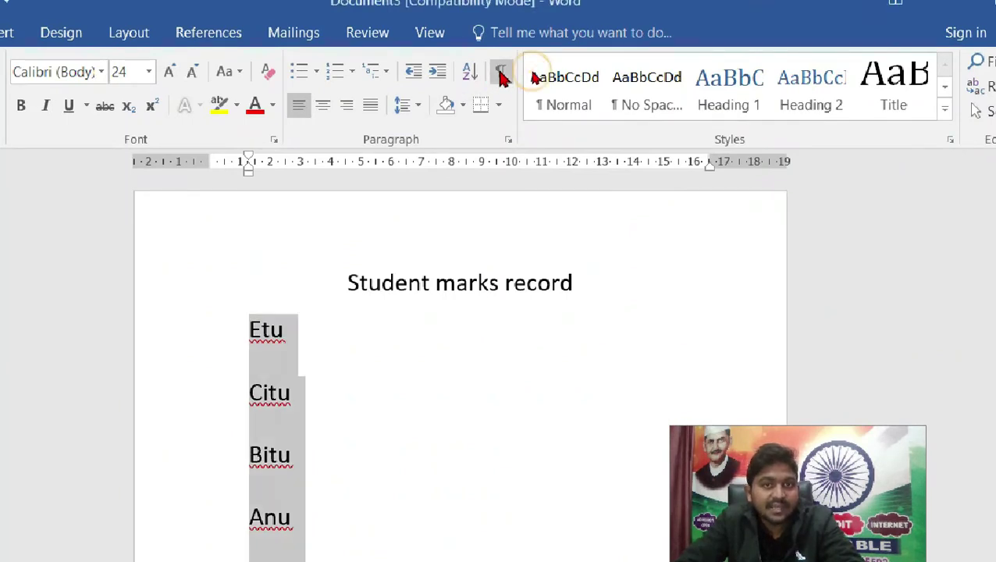
{"action": "left_click", "coordinate": [501, 74]}
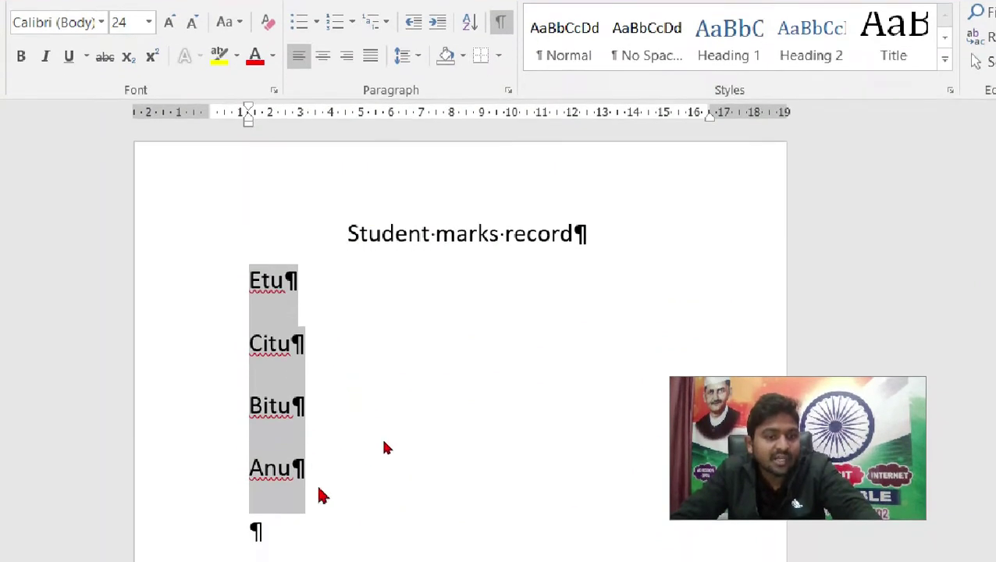
{"action": "left_click", "coordinate": [356, 495]}
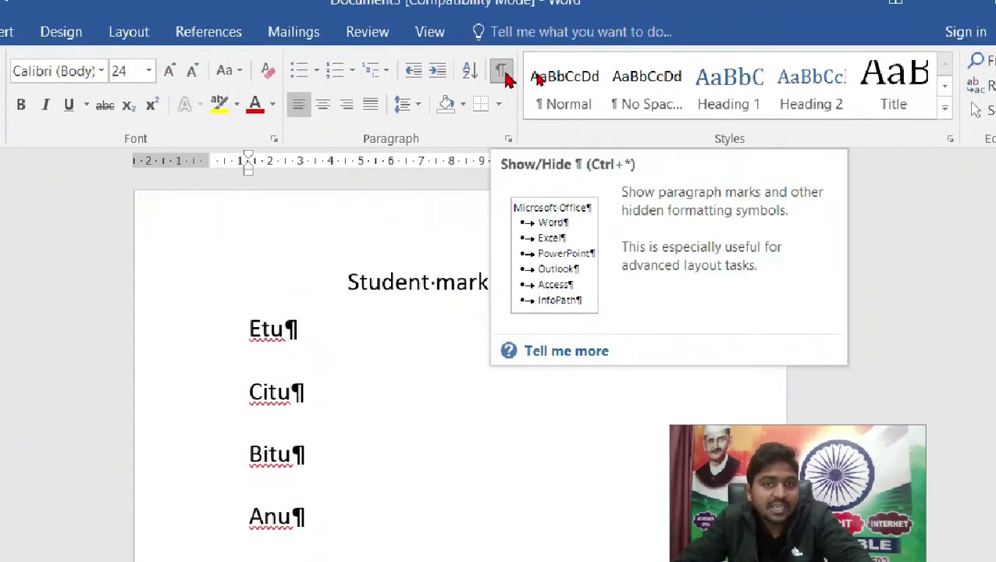
{"action": "left_click", "coordinate": [504, 78]}
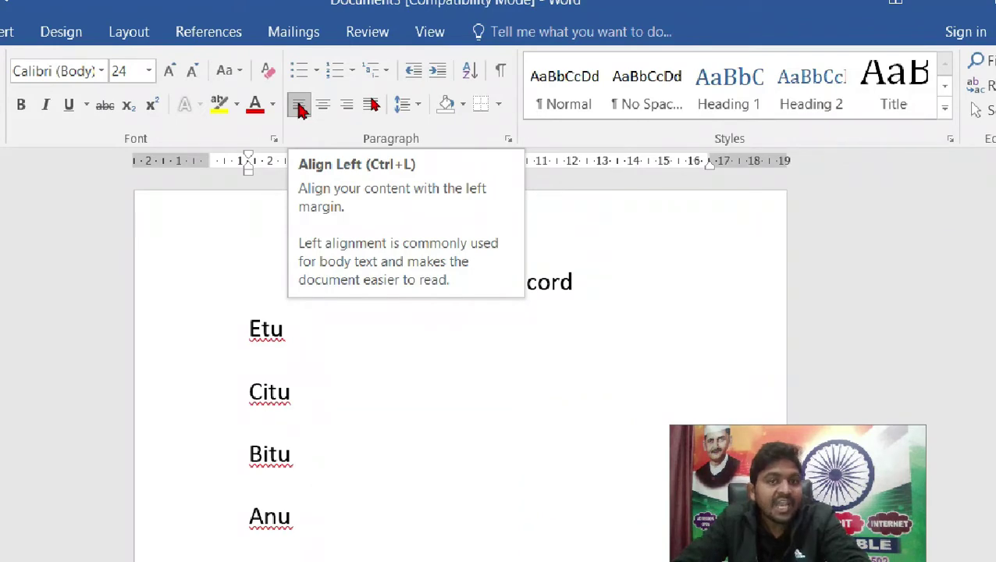
- Try centred, left and right alignment on the four selected names
{"action": "left_click", "coordinate": [422, 394]}
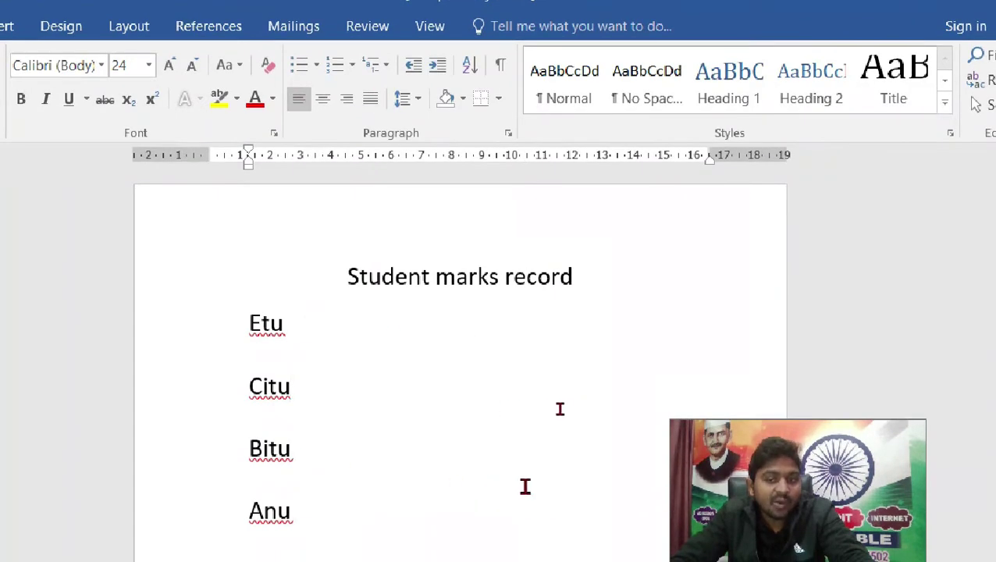
{"action": "scroll", "coordinate": [390, 452], "scroll_direction": "down", "scroll_amount": 1}
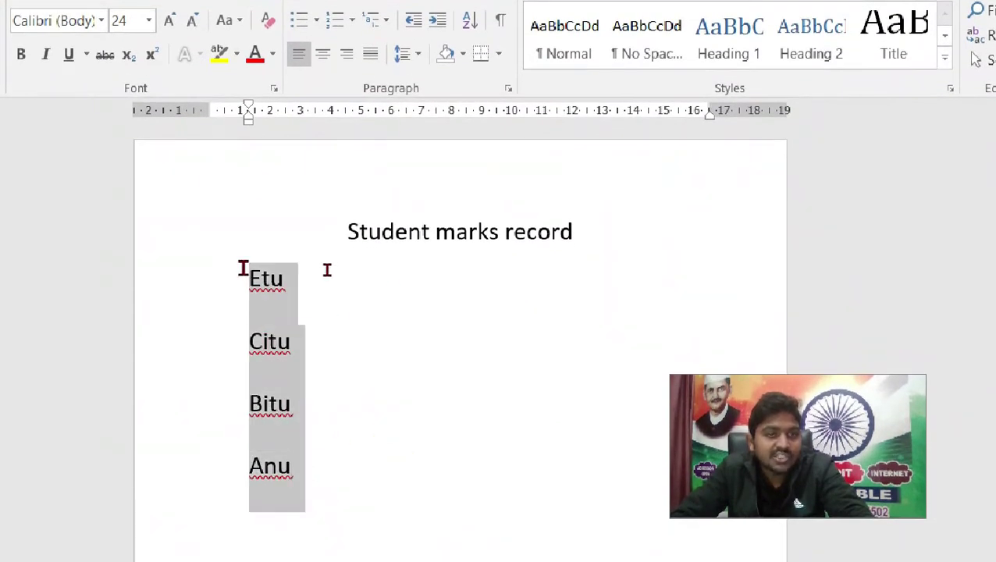
{"action": "left_click_drag", "start_coordinate": [312, 484], "coordinate": [246, 270]}
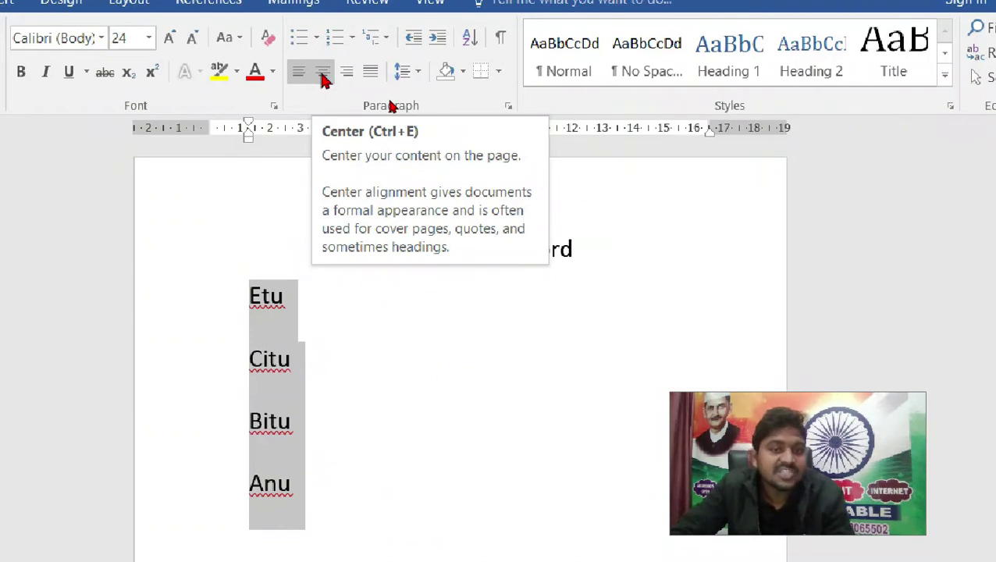
{"action": "left_click", "coordinate": [322, 75]}
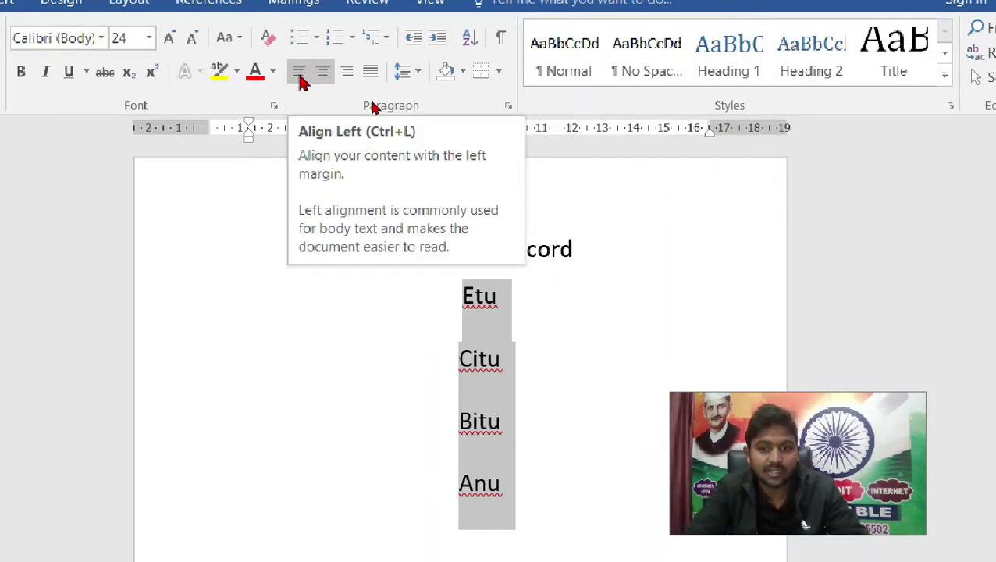
{"action": "left_click", "coordinate": [300, 75]}
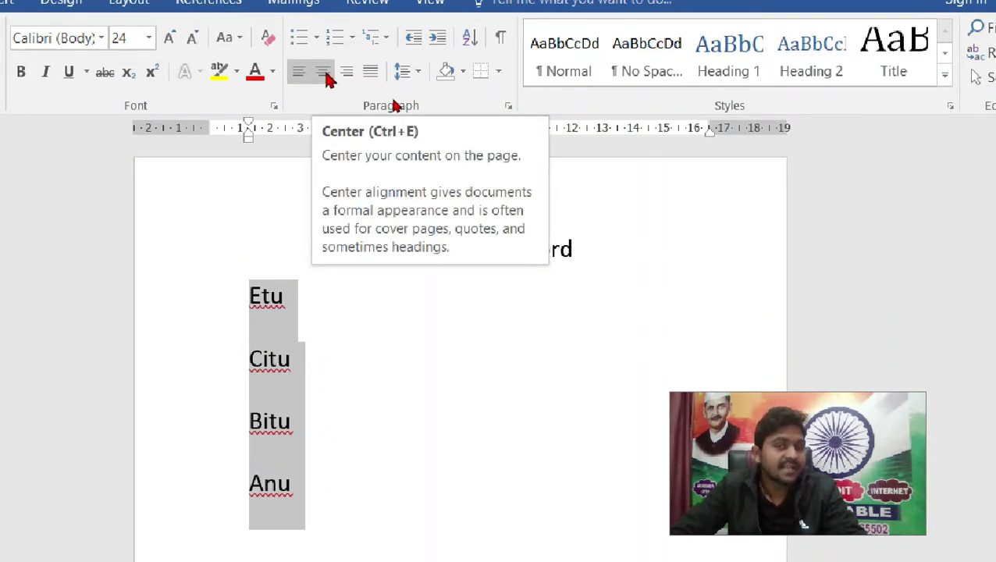
{"action": "left_click", "coordinate": [326, 75]}
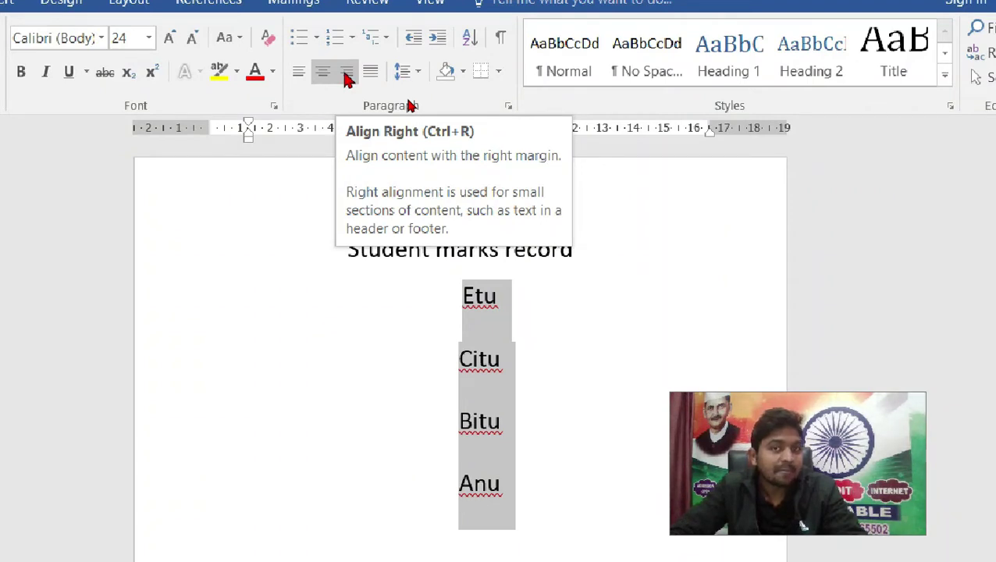
{"action": "left_click", "coordinate": [345, 72]}
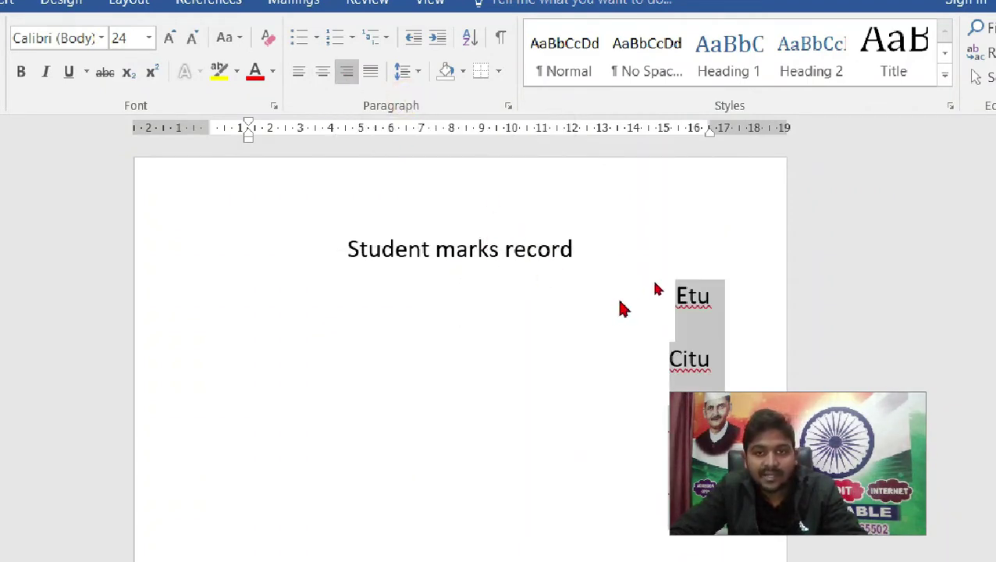
- Reselect the four names and justify them
{"action": "left_click", "coordinate": [706, 379]}
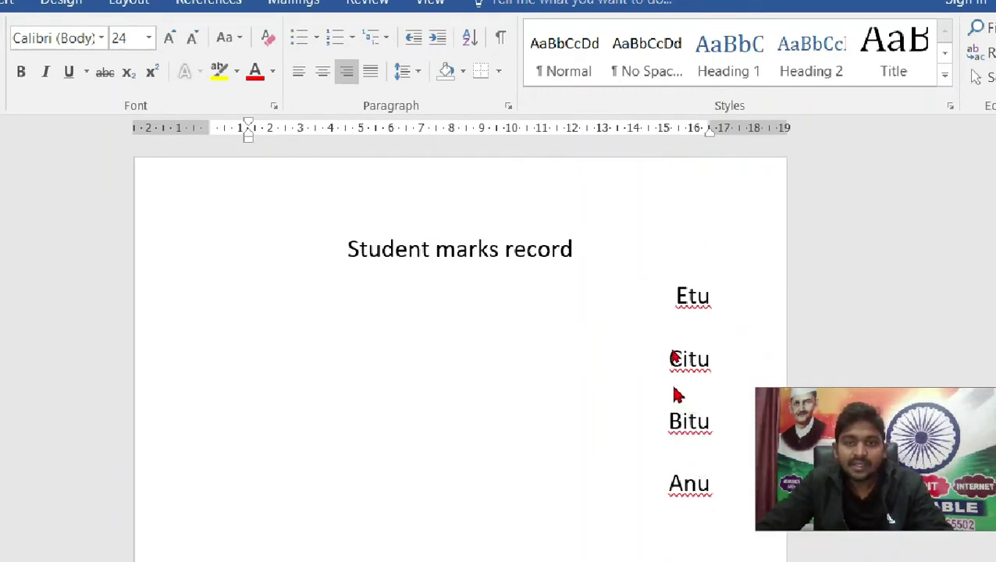
{"action": "left_click", "coordinate": [712, 490], "text": "shift"}
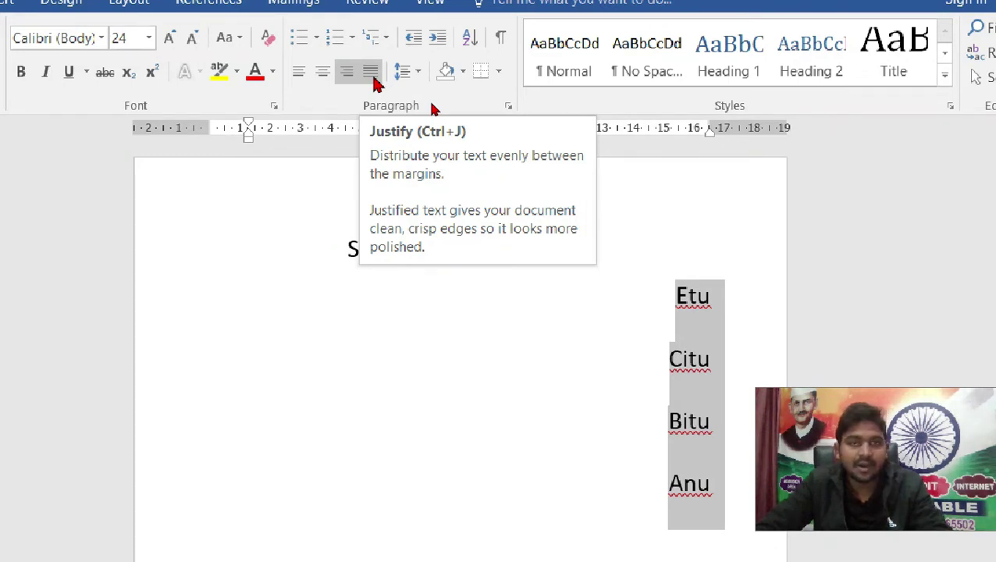
{"action": "left_click", "coordinate": [371, 75]}
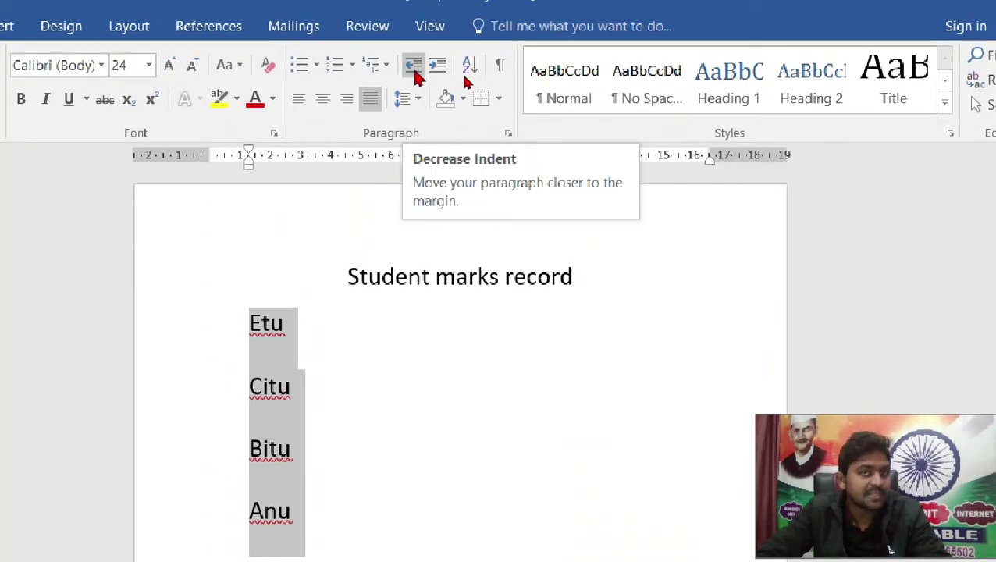
- Decrease the indent of the four names by one step and reselect the block
{"action": "left_click", "coordinate": [416, 72]}
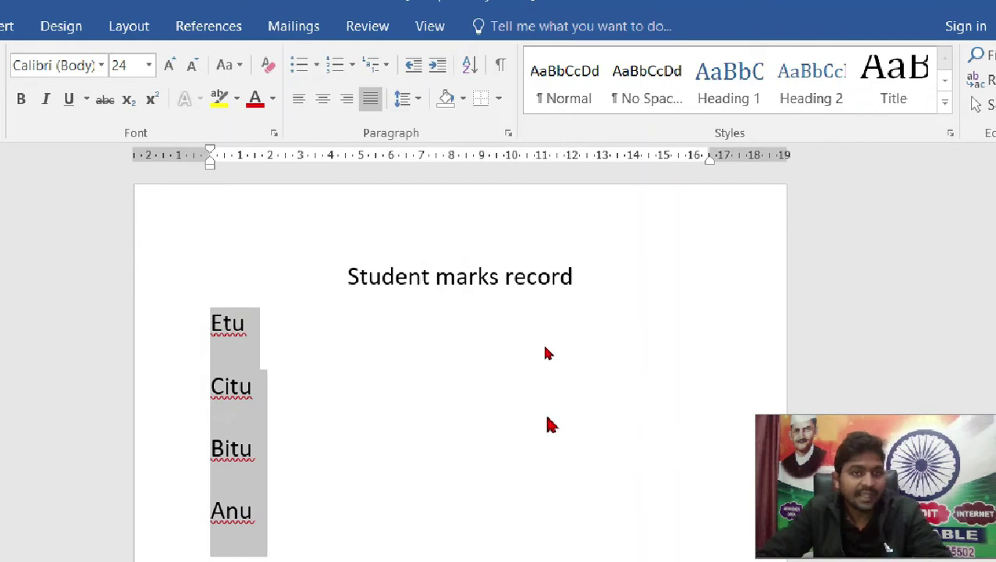
{"action": "scroll", "coordinate": [546, 352], "scroll_direction": "down", "scroll_amount": 1}
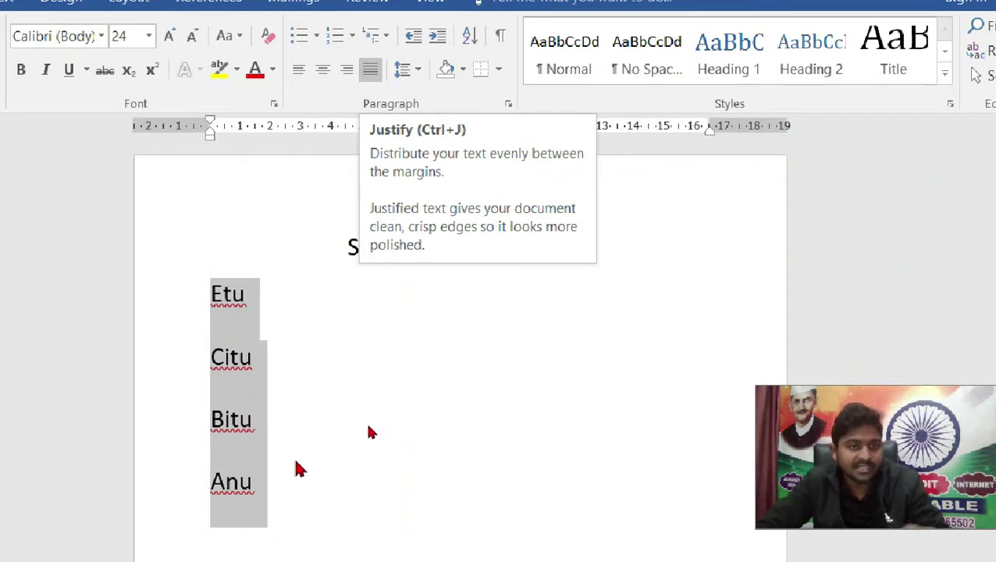
{"action": "left_click", "coordinate": [258, 481]}
{"action": "left_click_drag", "start_coordinate": [259, 480], "coordinate": [202, 291]}
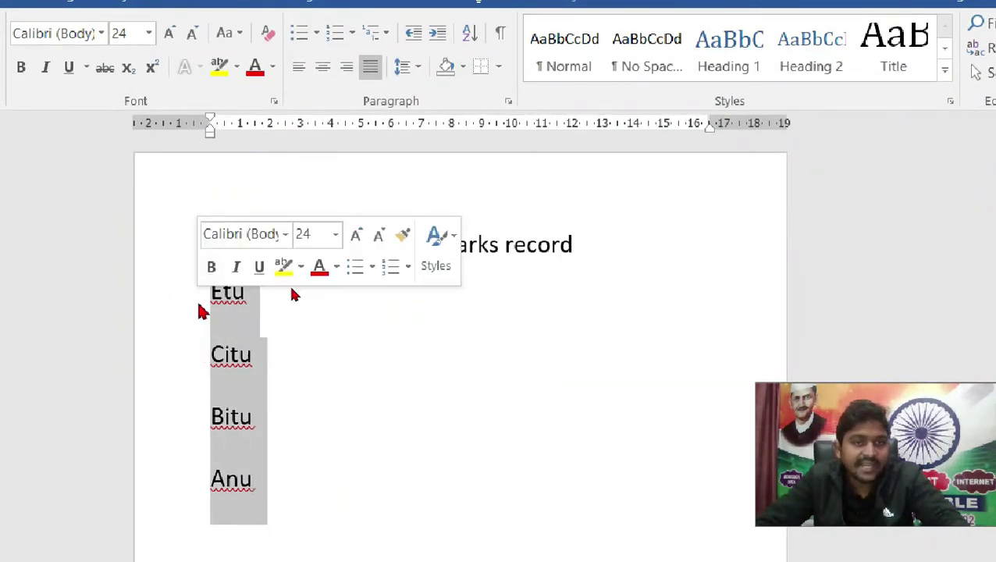
{"action": "left_click", "coordinate": [718, 467]}
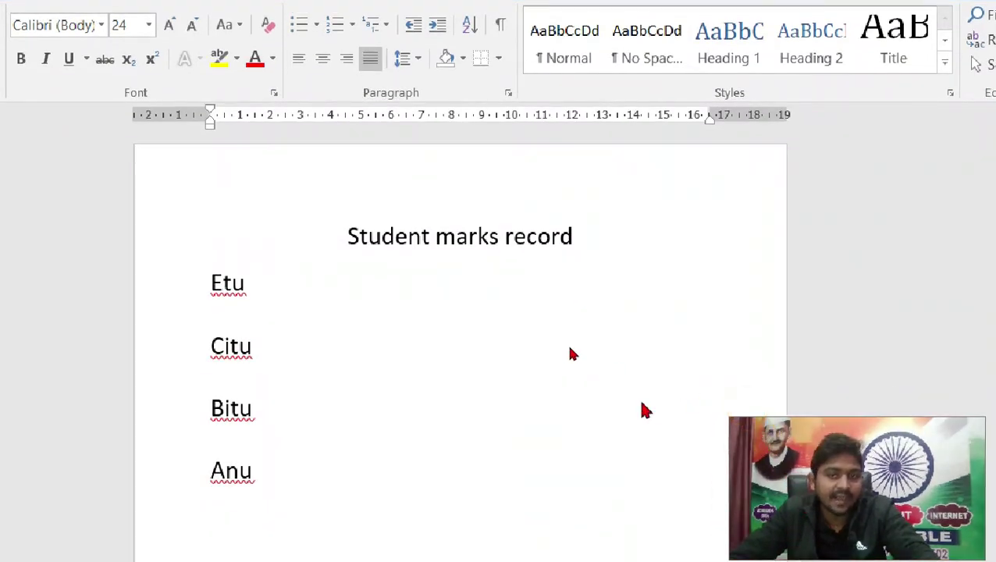
{"action": "left_click_drag", "start_coordinate": [269, 403], "coordinate": [287, 494]}
- Delete the four name lines and generate two sample paragraphs with =rand(2)
{"action": "left_click", "coordinate": [263, 475]}
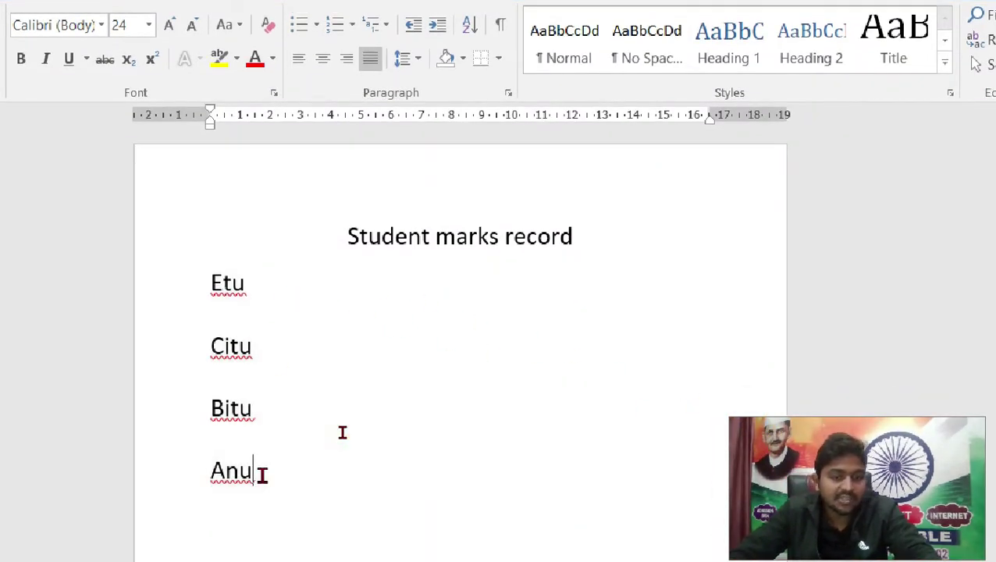
{"action": "key", "text": "BackSpace"}
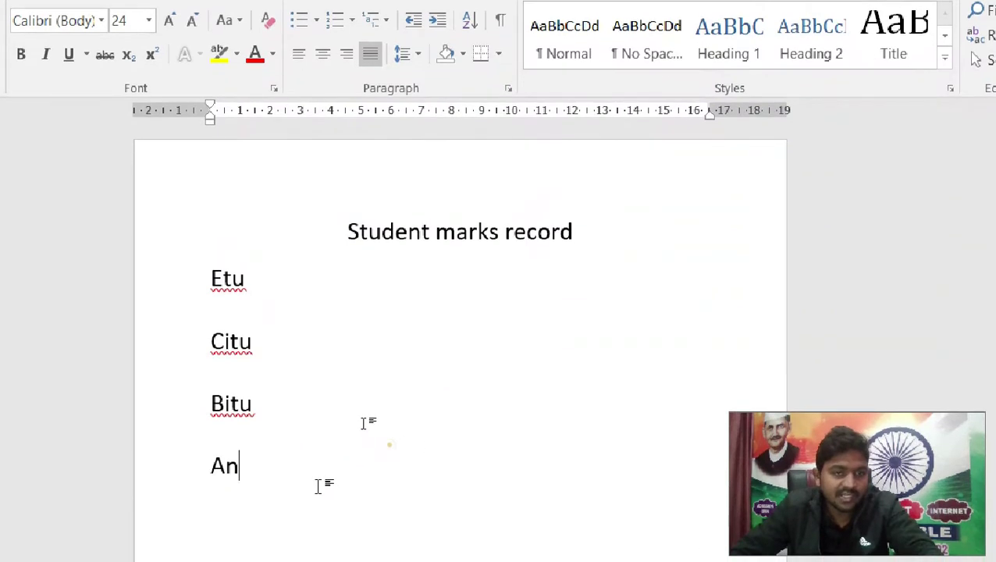
{"action": "left_click_drag", "start_coordinate": [265, 507], "coordinate": [220, 302]}
{"action": "key", "text": "Delete"}
{"action": "type", "text": "=rand(2)"}
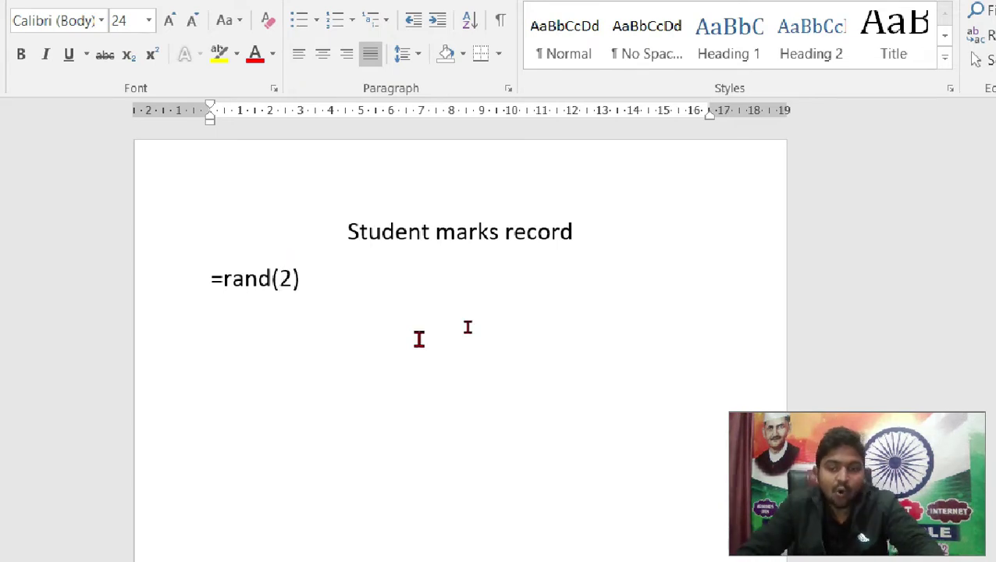
{"action": "key", "text": "Return"}
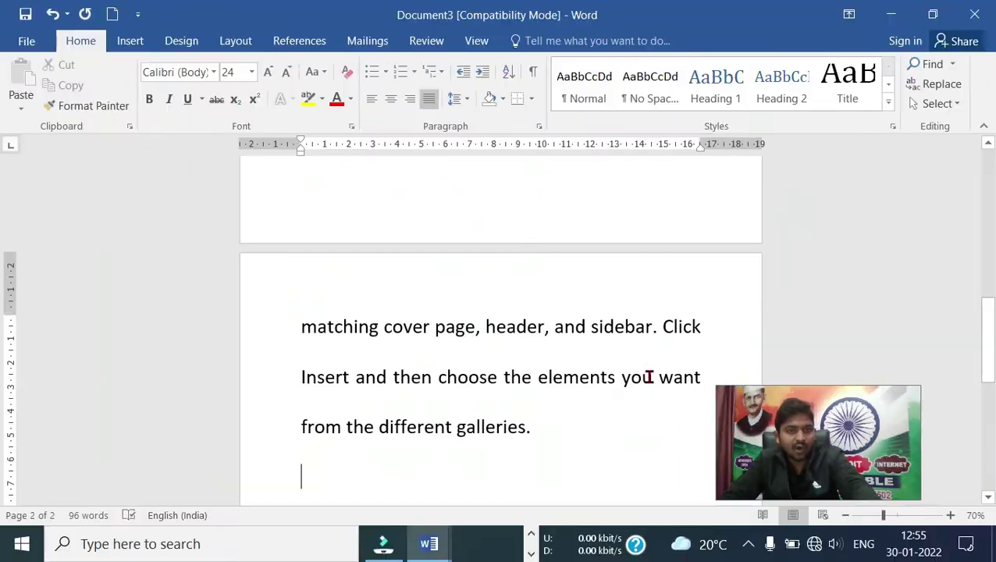
- Set all the document text to 16 pt
{"action": "scroll", "coordinate": [518, 376], "scroll_direction": "up", "scroll_amount": 3}
{"action": "scroll", "coordinate": [524, 426], "scroll_direction": "up", "scroll_amount": 6}
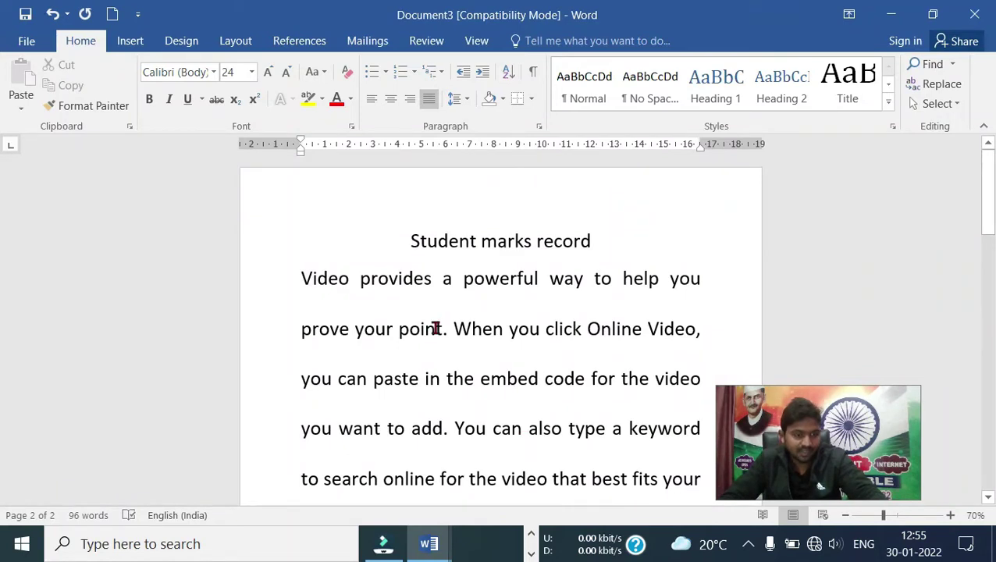
{"action": "key", "text": "ctrl+a"}
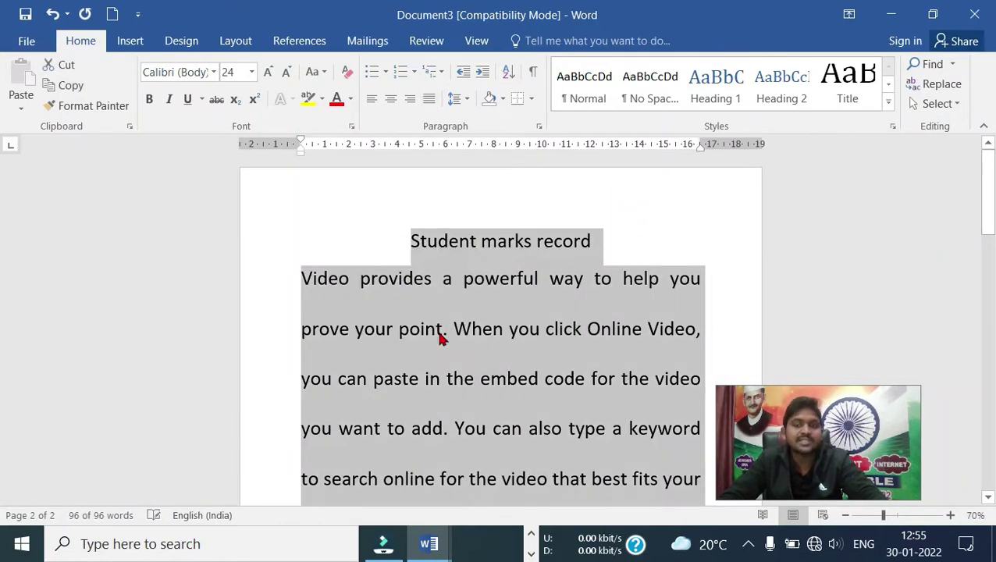
{"action": "left_click", "coordinate": [252, 72]}
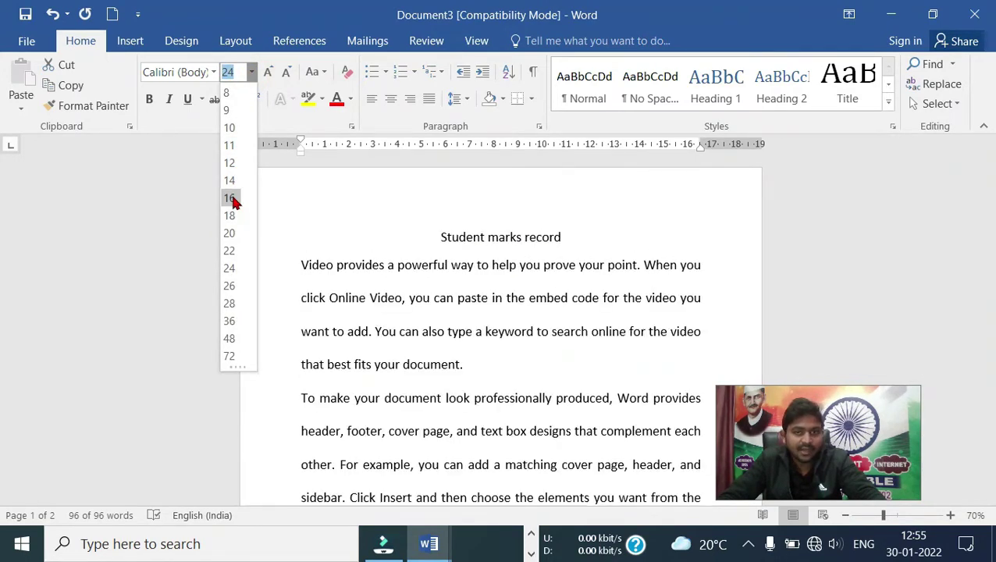
{"action": "left_click", "coordinate": [229, 199]}
- Left-align all text, then re-centre the 'Student marks record' title
{"action": "key", "text": "ctrl+a"}
{"action": "left_click", "coordinate": [371, 98]}
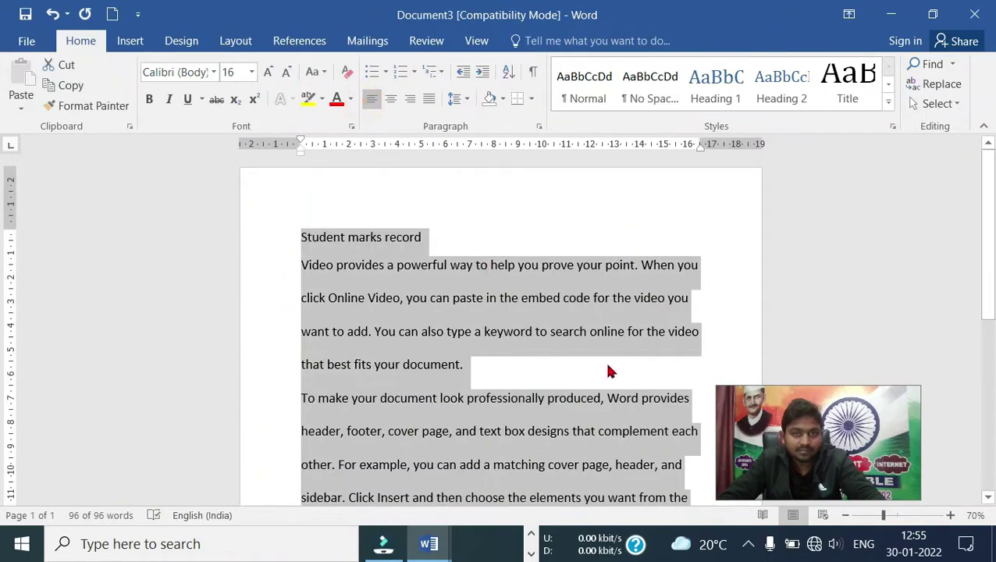
{"action": "left_click_drag", "start_coordinate": [445, 237], "coordinate": [285, 200]}
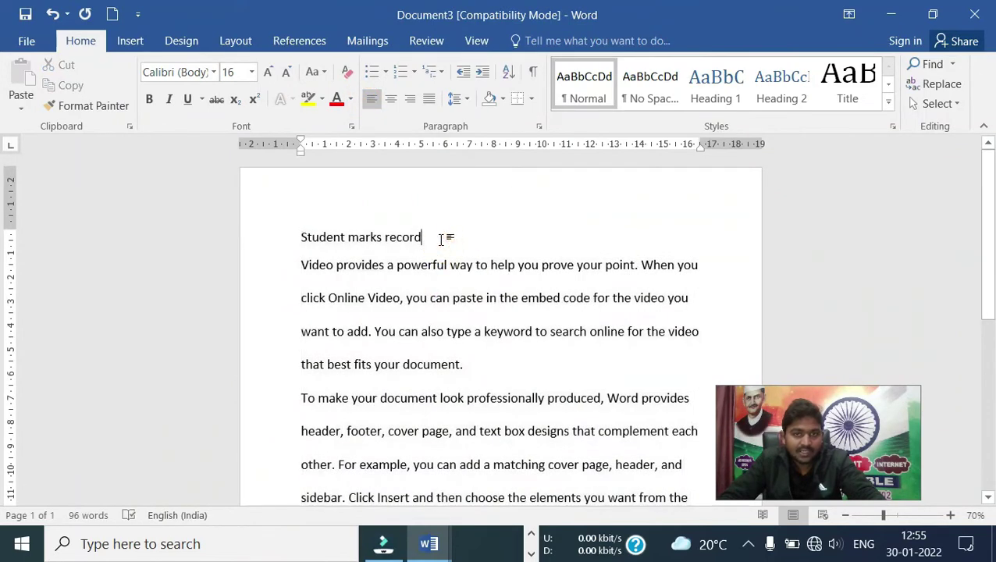
{"action": "left_click", "coordinate": [391, 98]}
{"action": "scroll", "coordinate": [708, 379], "scroll_direction": "down", "scroll_amount": 5}
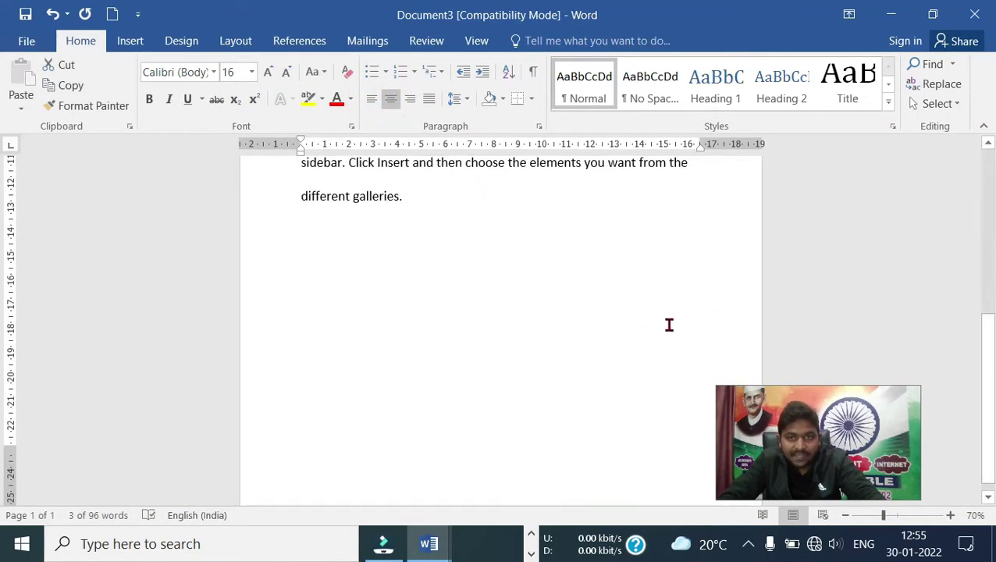
{"action": "scroll", "coordinate": [669, 325], "scroll_direction": "up", "scroll_amount": 5}
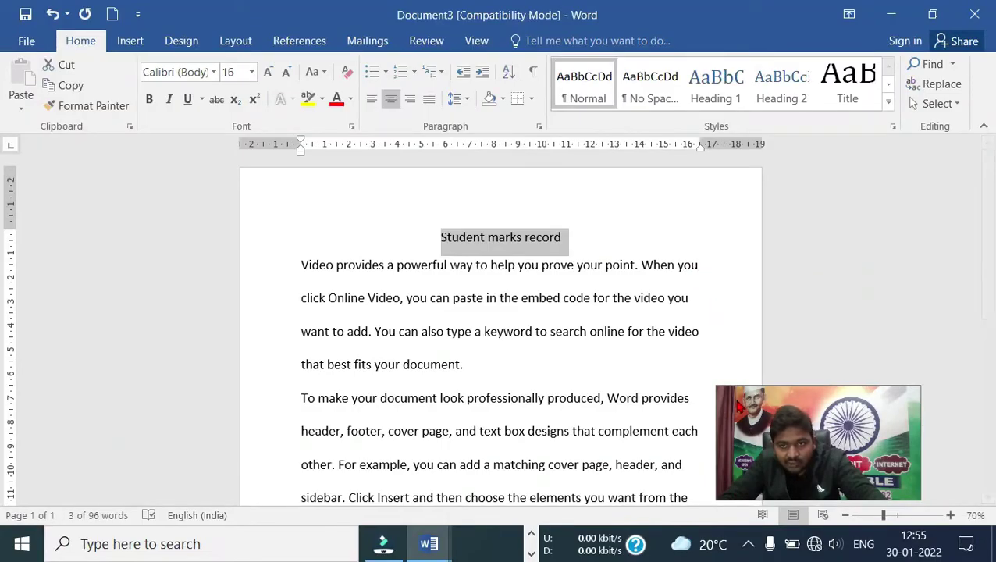
- Zoom in briefly, then zoom out to 50% to view the whole page
{"action": "left_click", "coordinate": [705, 272]}
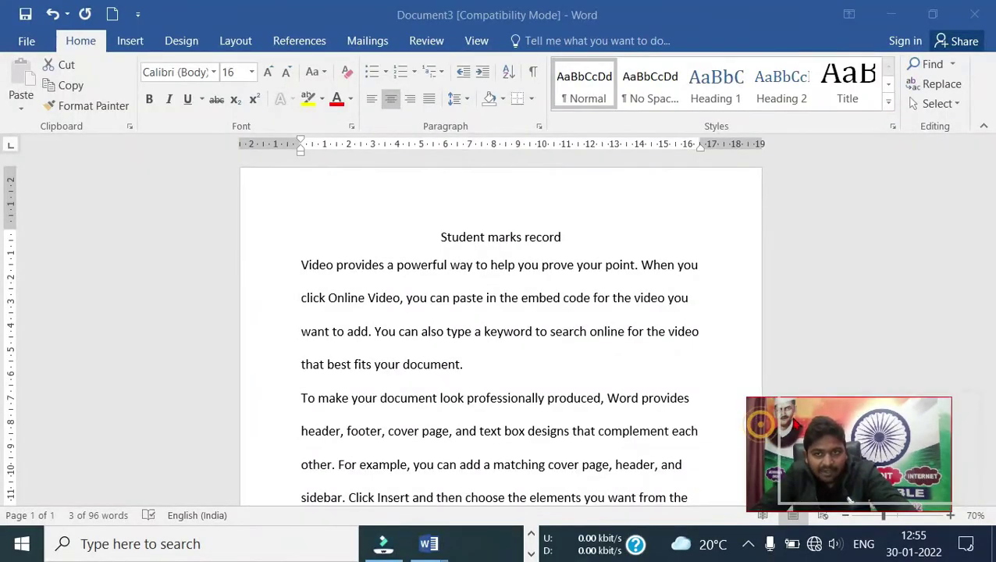
{"action": "scroll", "coordinate": [689, 336], "scroll_direction": "down", "scroll_amount": 5}
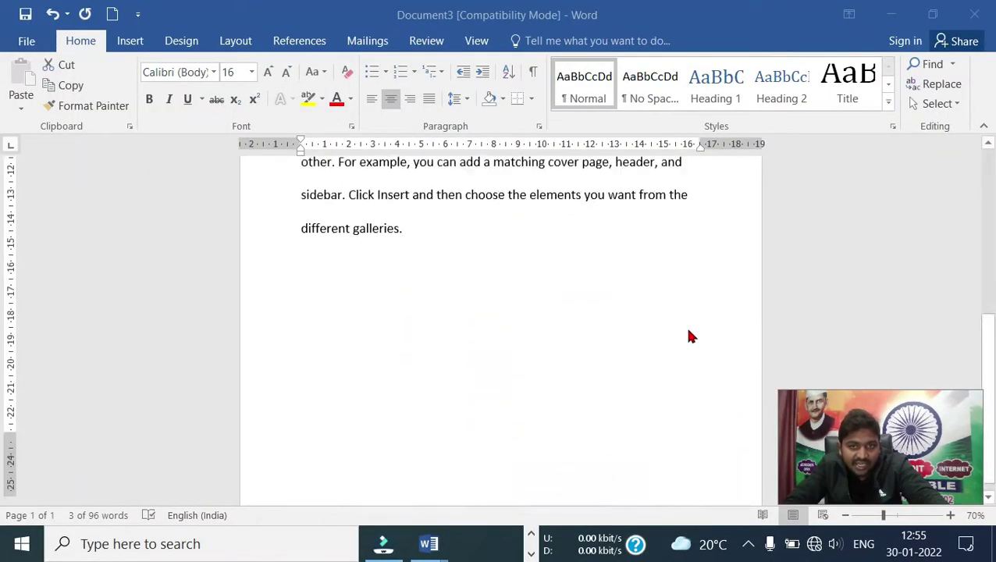
{"action": "left_click", "coordinate": [895, 515]}
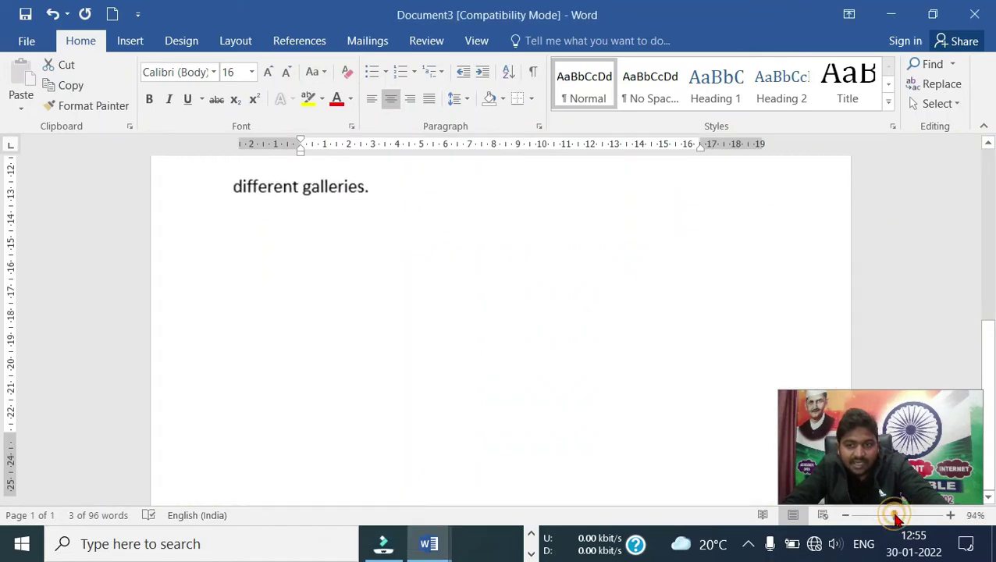
{"action": "scroll", "coordinate": [670, 385], "scroll_direction": "up", "scroll_amount": 10}
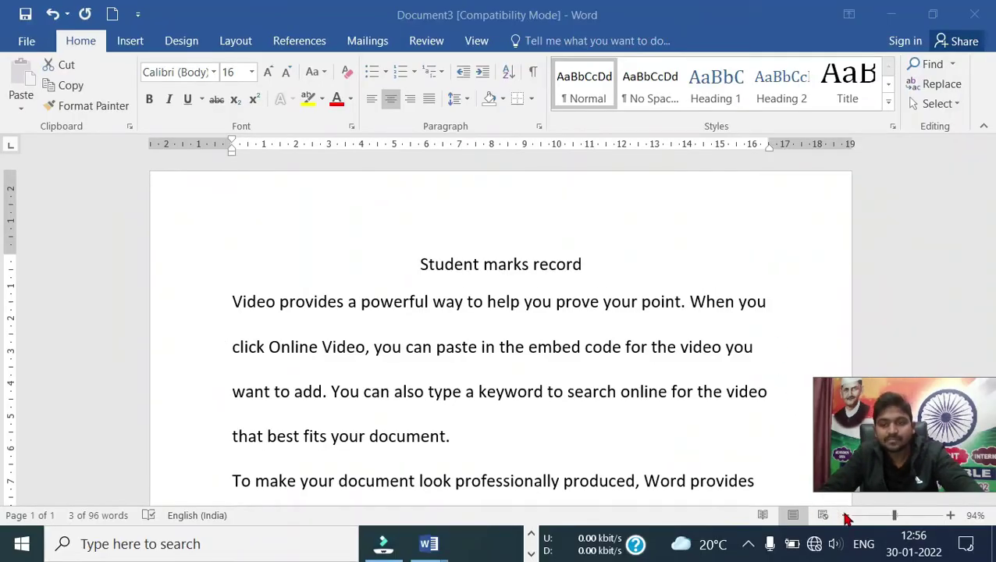
{"action": "left_click", "coordinate": [845, 515]}
{"action": "left_click", "coordinate": [846, 515]}
{"action": "left_click", "coordinate": [846, 515]}
{"action": "left_click", "coordinate": [845, 515]}
{"action": "left_click", "coordinate": [846, 515]}
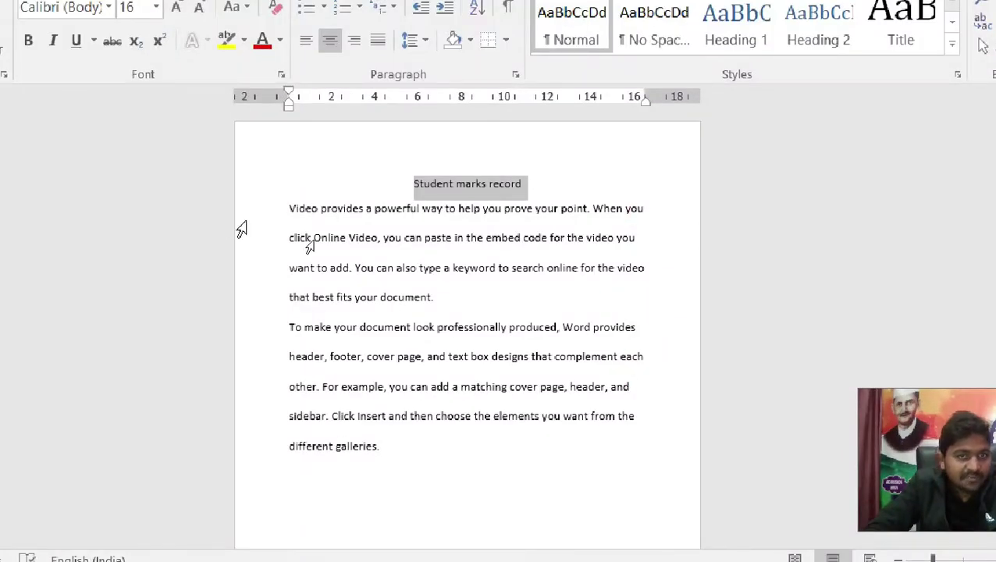
- Select both body paragraphs and justify them
{"action": "mouse_move", "coordinate": [440, 476]}
{"action": "left_mouse_down"}
{"action": "mouse_move", "coordinate": [298, 275]}
{"action": "mouse_move", "coordinate": [281, 212]}
{"action": "left_mouse_up"}
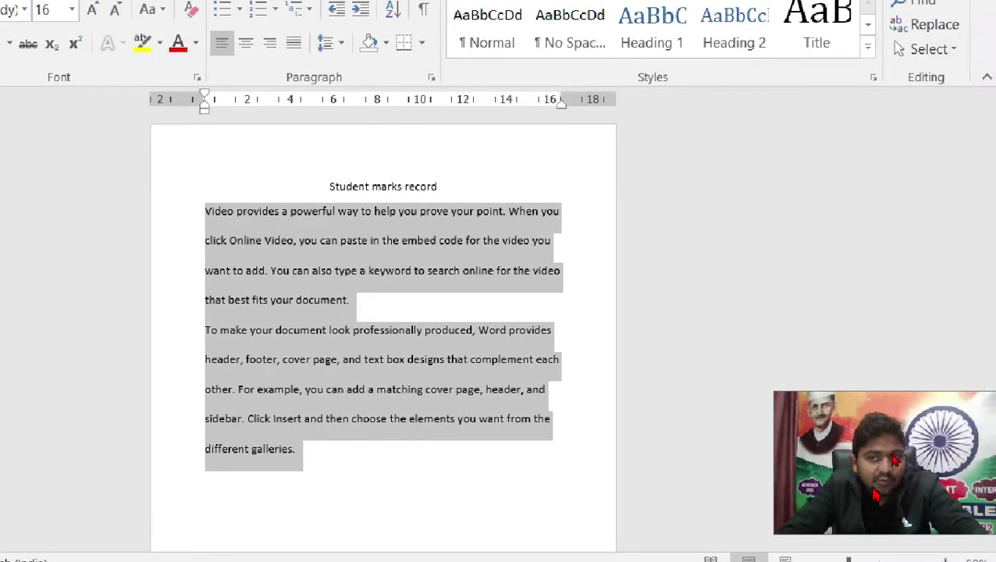
{"action": "left_click", "coordinate": [804, 472]}
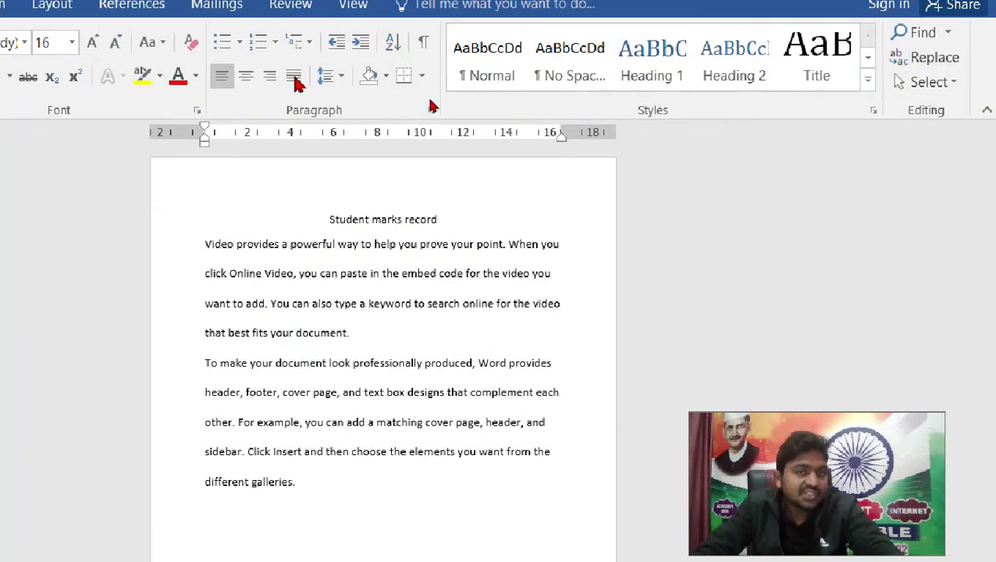
{"action": "left_click", "coordinate": [315, 479], "text": "shift"}
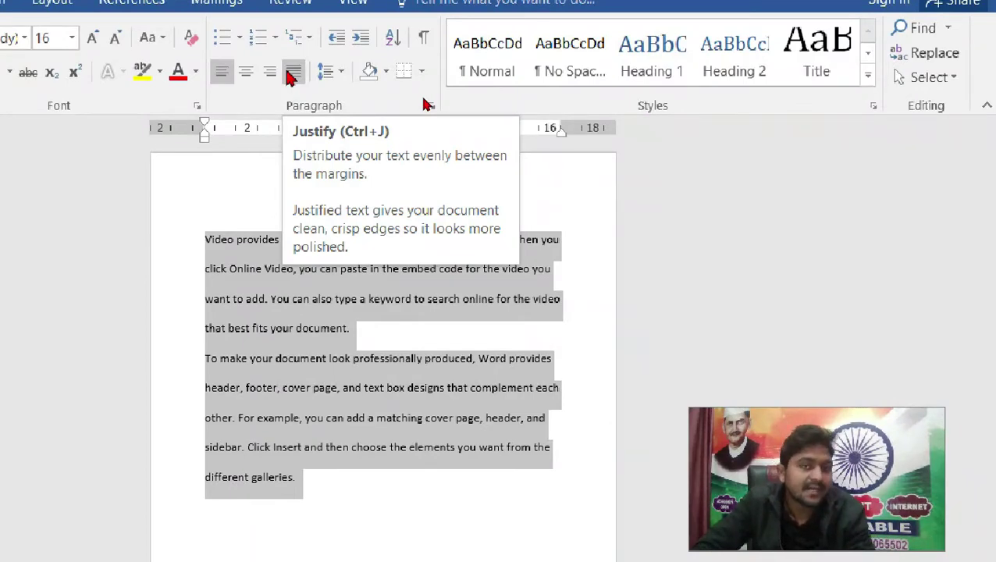
{"action": "left_click", "coordinate": [291, 74]}
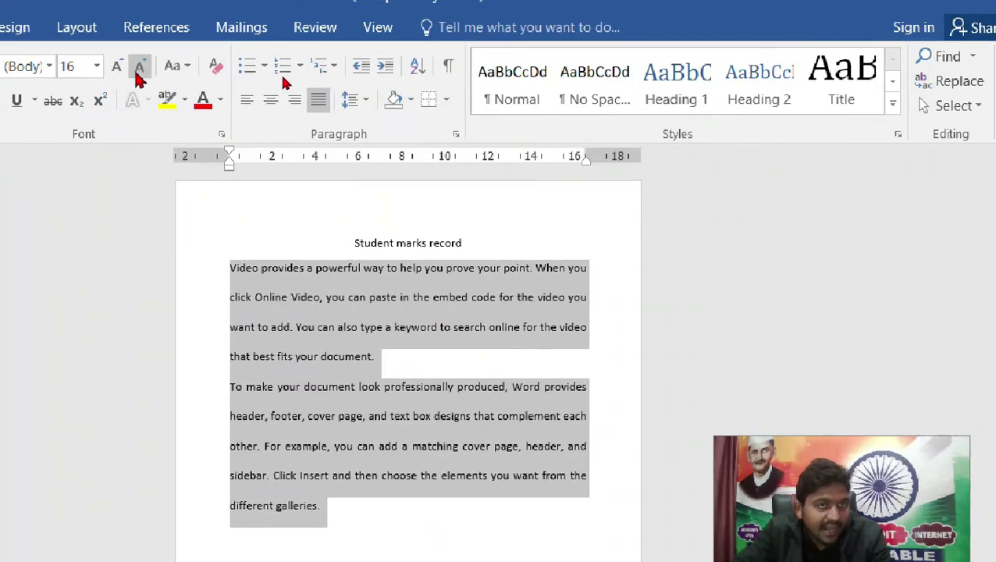
- Adjust the paragraphs' font size to 20, try left alignment, then justify again
{"action": "left_click", "coordinate": [139, 69]}
{"action": "left_click", "coordinate": [116, 68]}
{"action": "left_click", "coordinate": [117, 69]}
{"action": "left_click", "coordinate": [116, 69]}
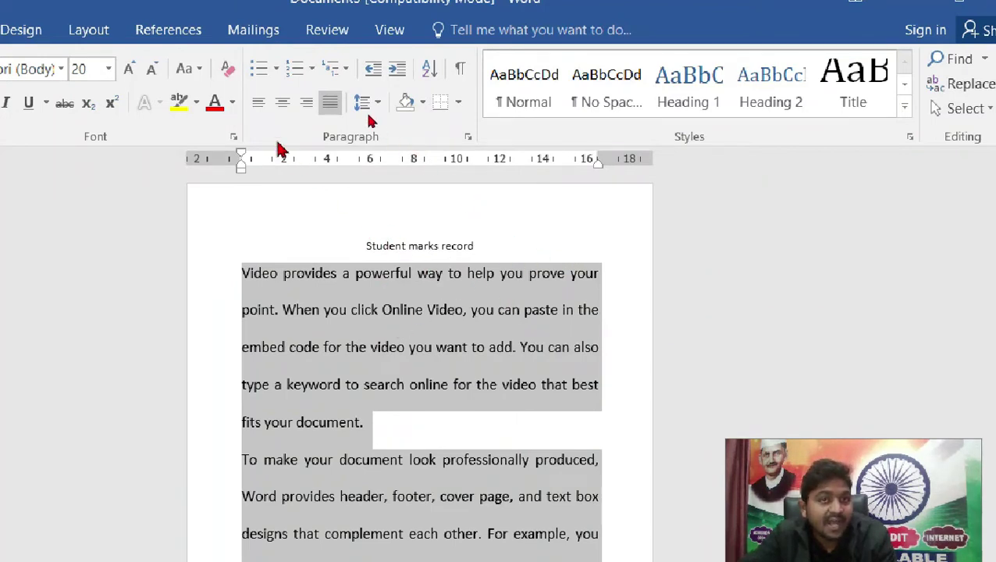
{"action": "left_click", "coordinate": [255, 104]}
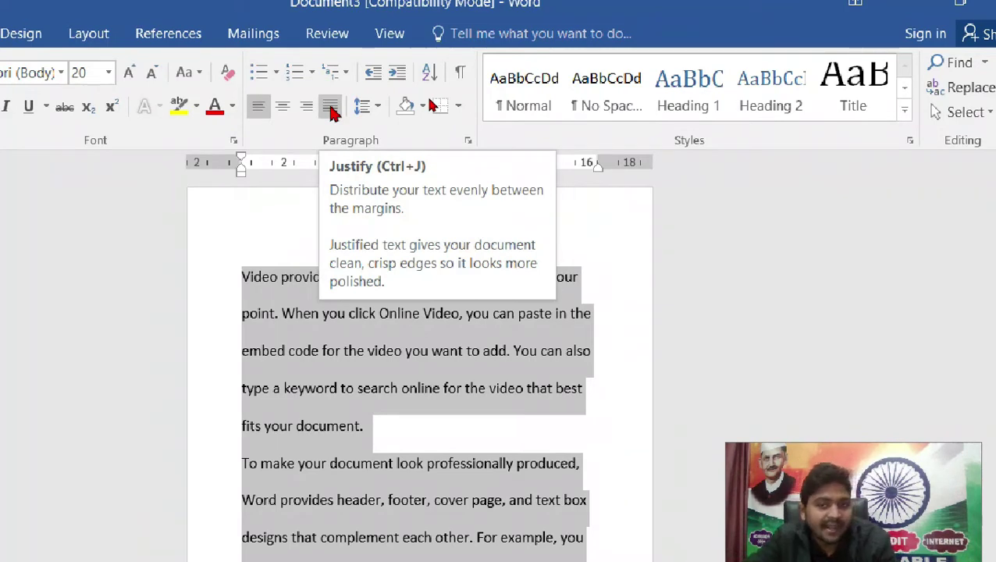
{"action": "left_click", "coordinate": [330, 111]}
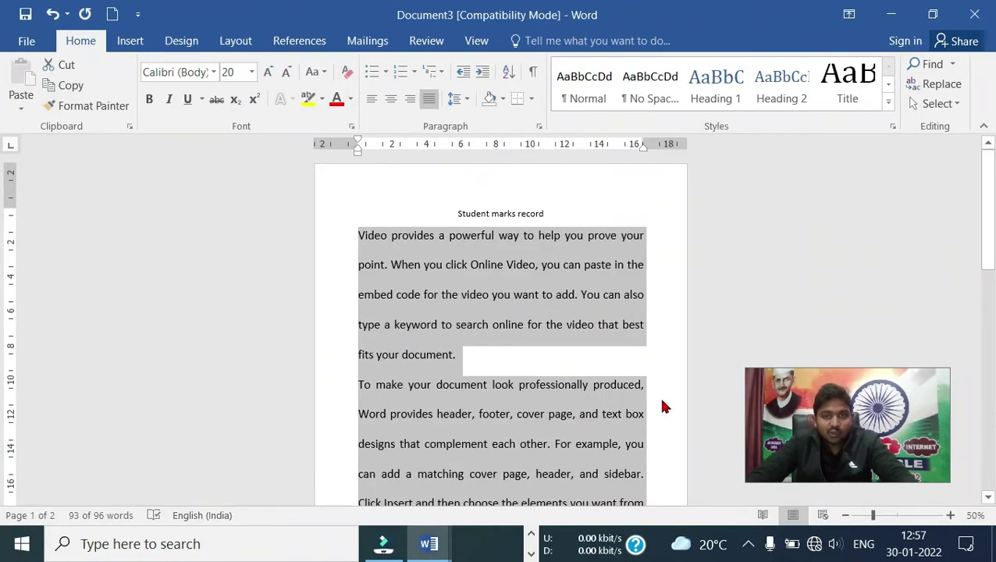
{"action": "left_click", "coordinate": [950, 516]}
{"action": "left_click", "coordinate": [950, 516]}
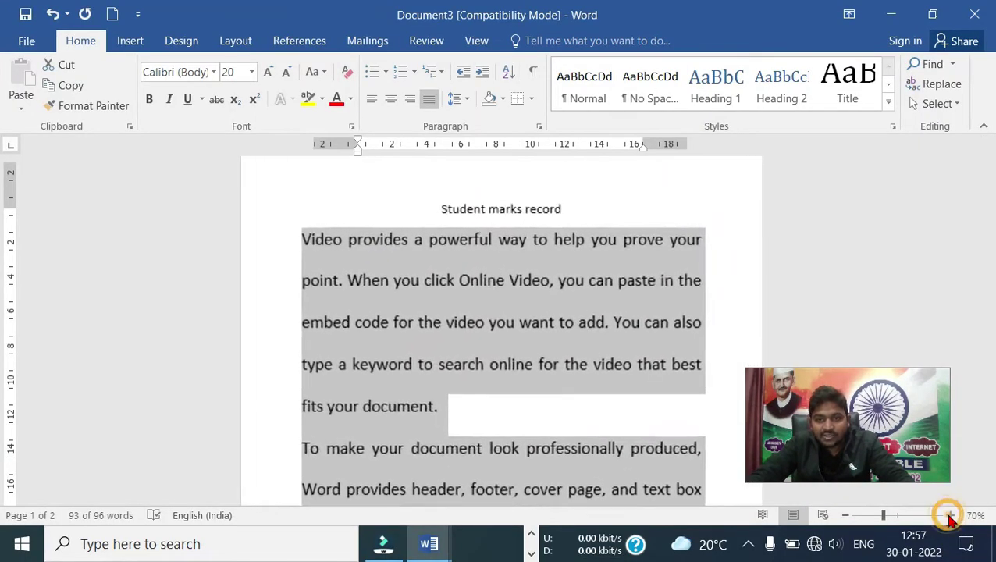
{"action": "left_click", "coordinate": [950, 515]}
{"action": "left_click", "coordinate": [665, 312]}
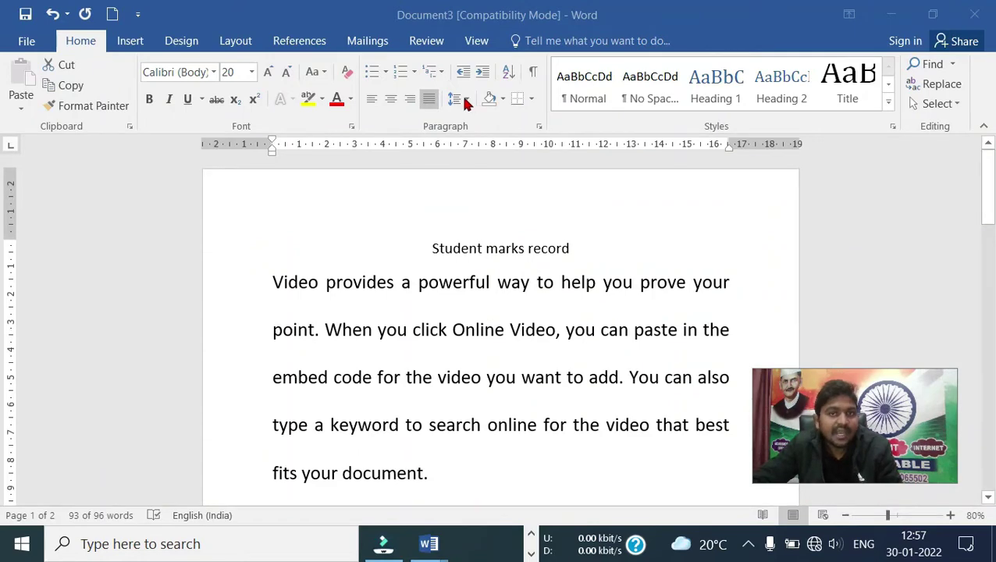
{"action": "left_click", "coordinate": [432, 250]}
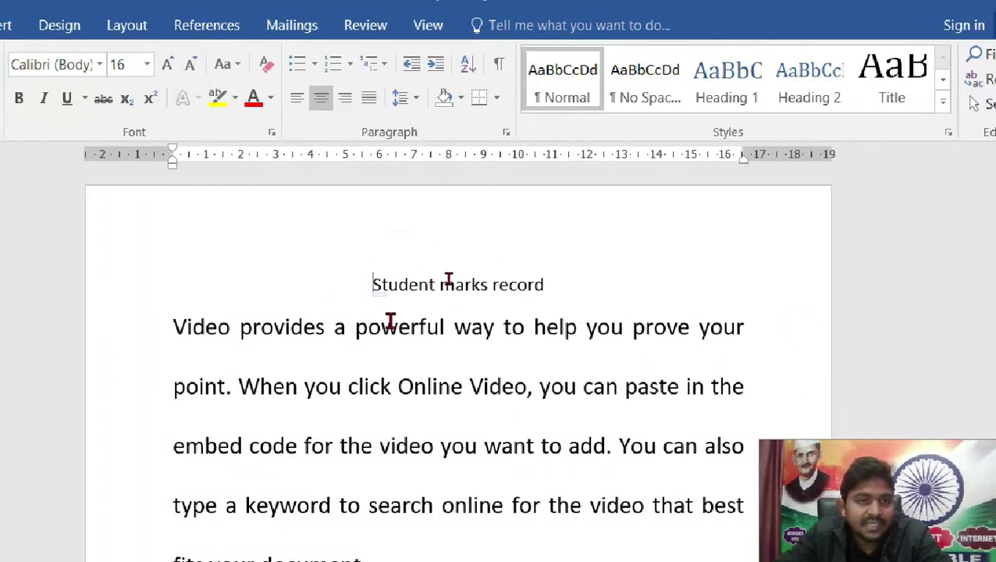
{"action": "left_click", "coordinate": [274, 387]}
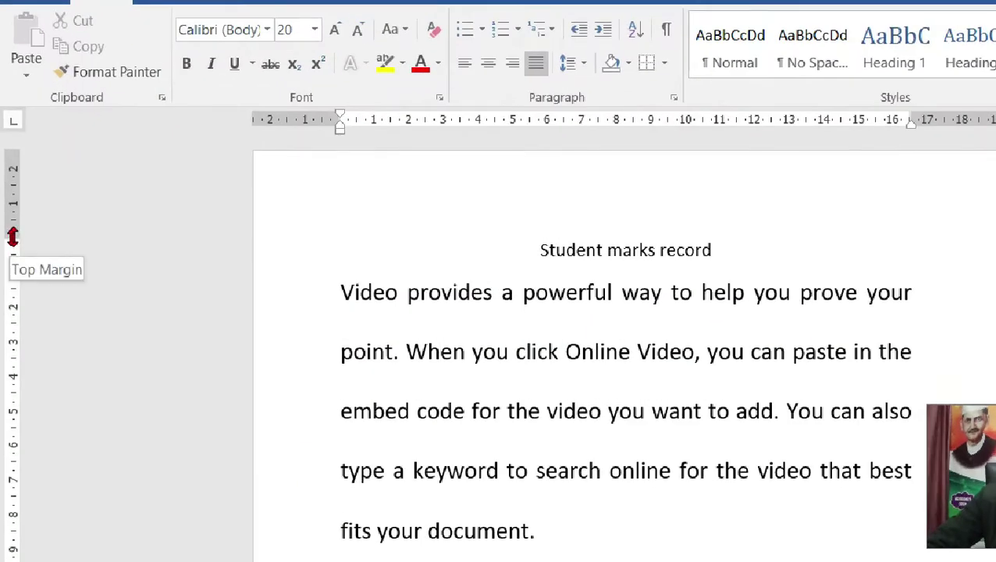
- Drag the top margin up on the vertical ruler and select the first paragraph
{"action": "left_click_drag", "start_coordinate": [13, 237], "coordinate": [21, 200]}
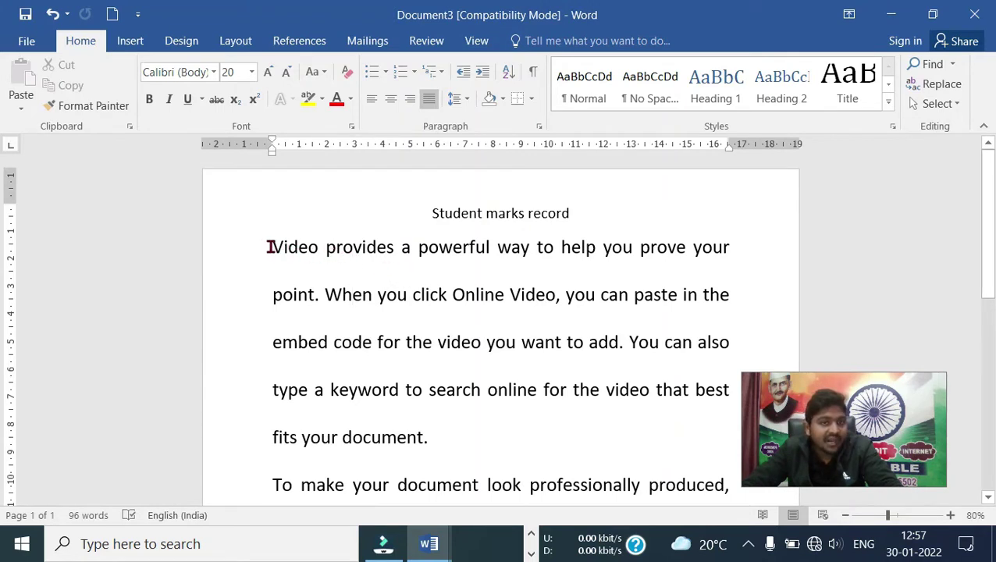
{"action": "mouse_move", "coordinate": [266, 245]}
{"action": "left_mouse_down"}
{"action": "mouse_move", "coordinate": [679, 295]}
{"action": "mouse_move", "coordinate": [544, 437]}
{"action": "left_mouse_up"}
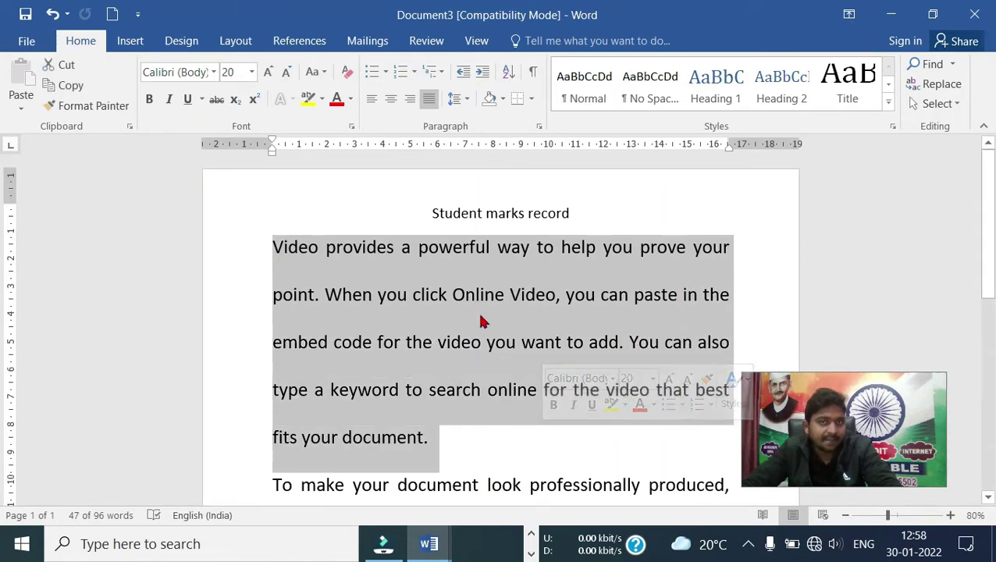
- Set the first paragraph's line spacing to 1.0, then 1.15, and zoom out
{"action": "left_click", "coordinate": [460, 105]}
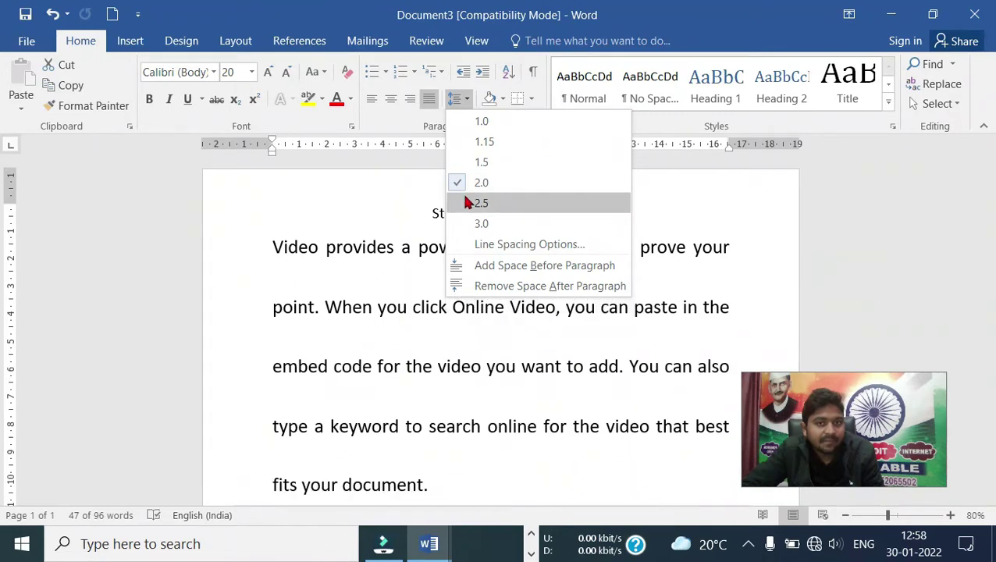
{"action": "left_click", "coordinate": [500, 123]}
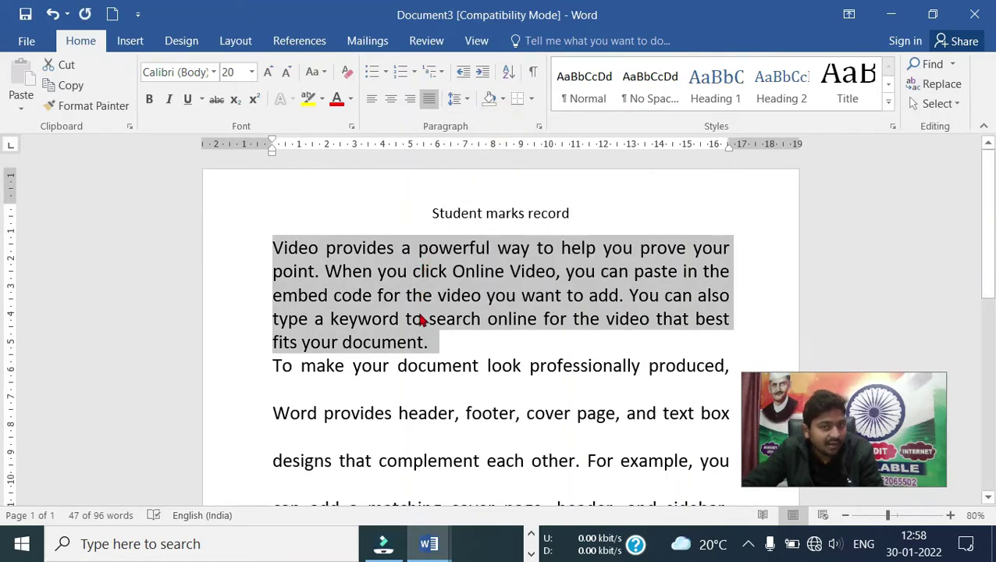
{"action": "left_click", "coordinate": [461, 99]}
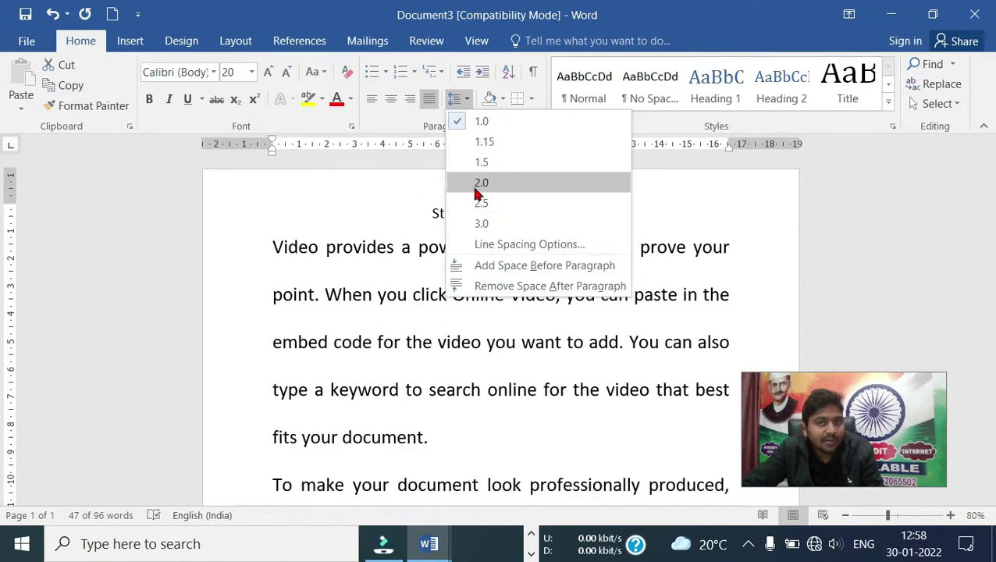
{"action": "left_click", "coordinate": [476, 142]}
{"action": "left_click", "coordinate": [475, 275]}
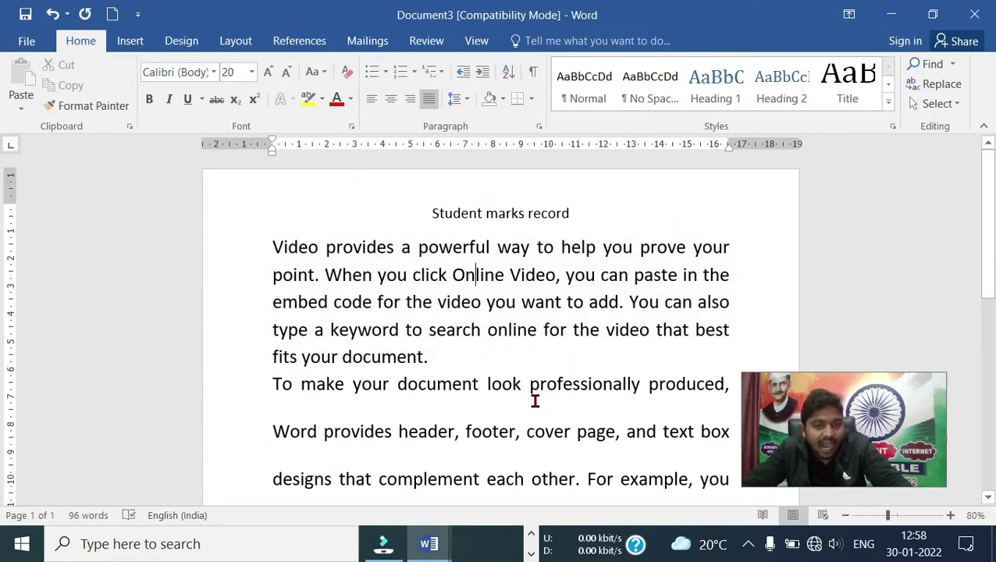
{"action": "left_click", "coordinate": [845, 515]}
{"action": "left_click", "coordinate": [845, 515]}
{"action": "left_click", "coordinate": [845, 516]}
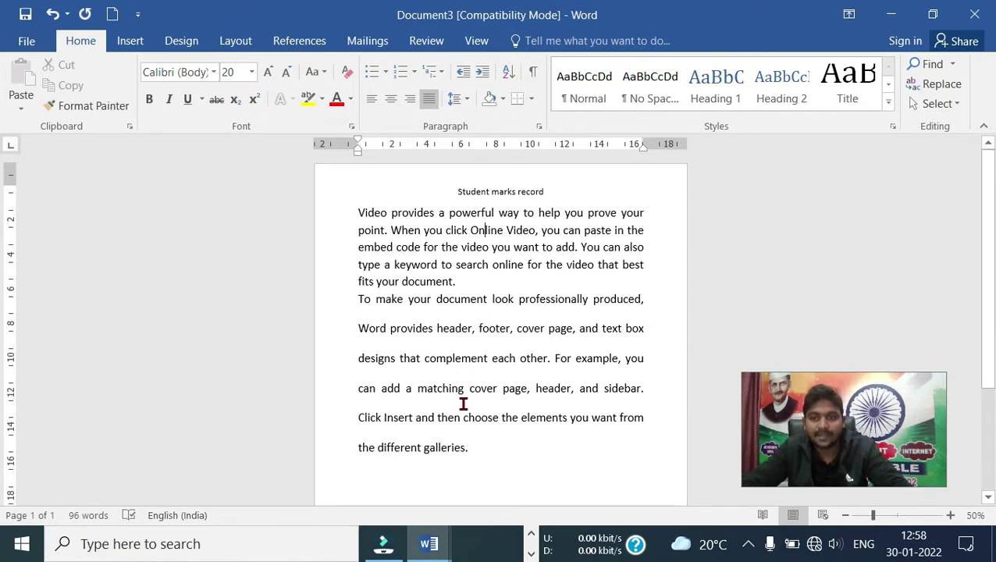
- Select all document text, apply 1.0 line spacing, and reopen the spacing menu to confirm it
{"action": "key", "text": "ctrl+a"}
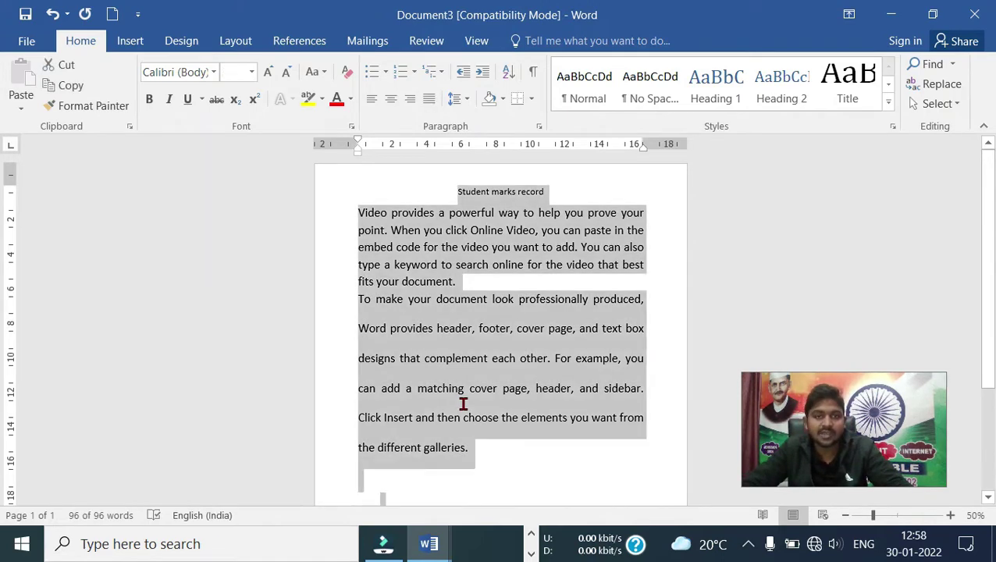
{"action": "left_click", "coordinate": [950, 515]}
{"action": "left_click", "coordinate": [950, 515]}
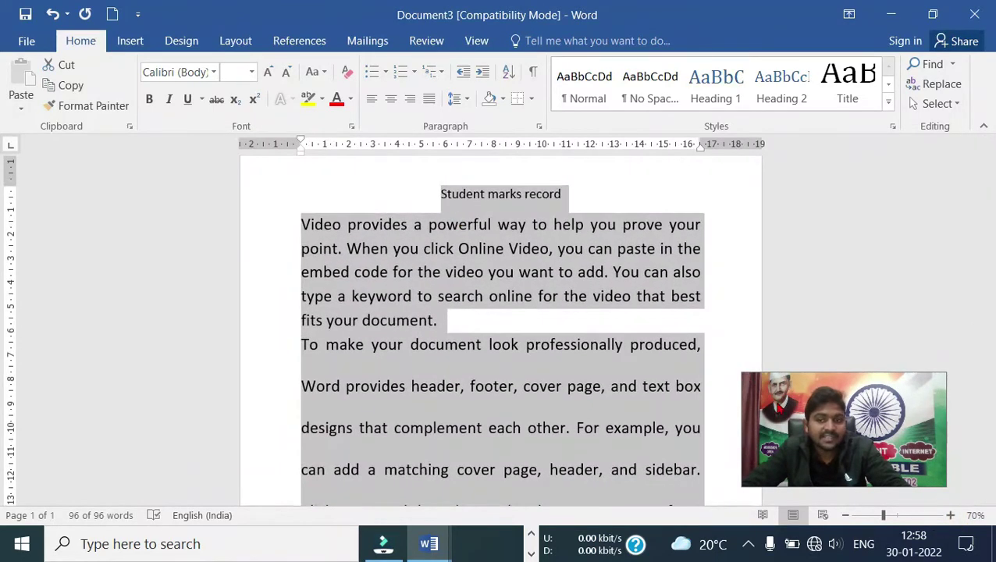
{"action": "left_click", "coordinate": [950, 515]}
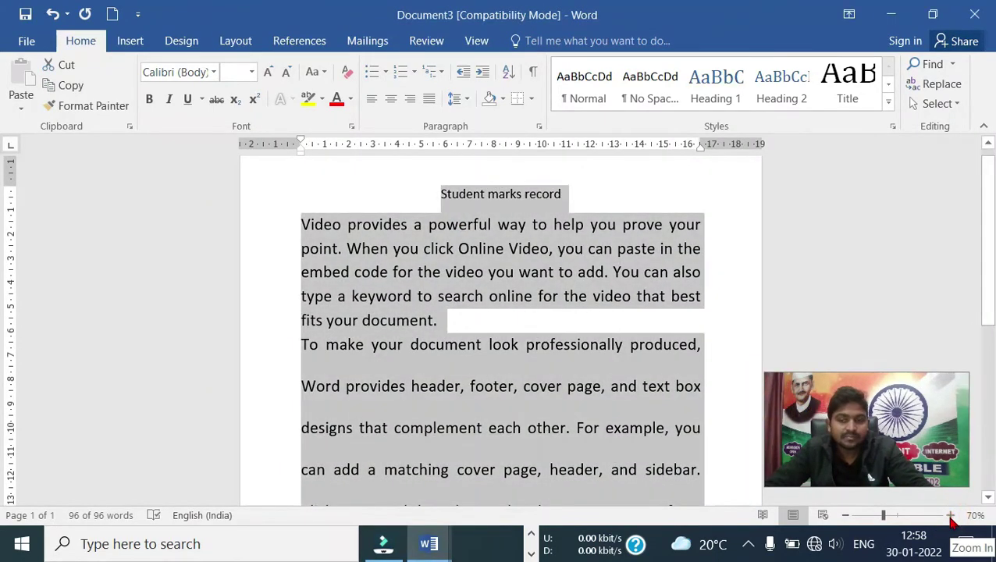
{"action": "left_click", "coordinate": [459, 100]}
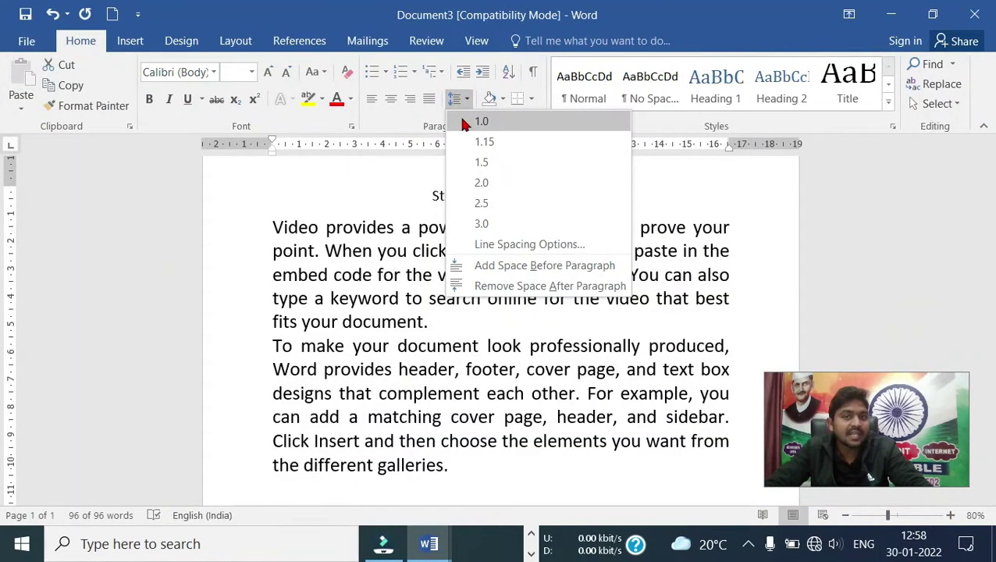
{"action": "left_click", "coordinate": [481, 122]}
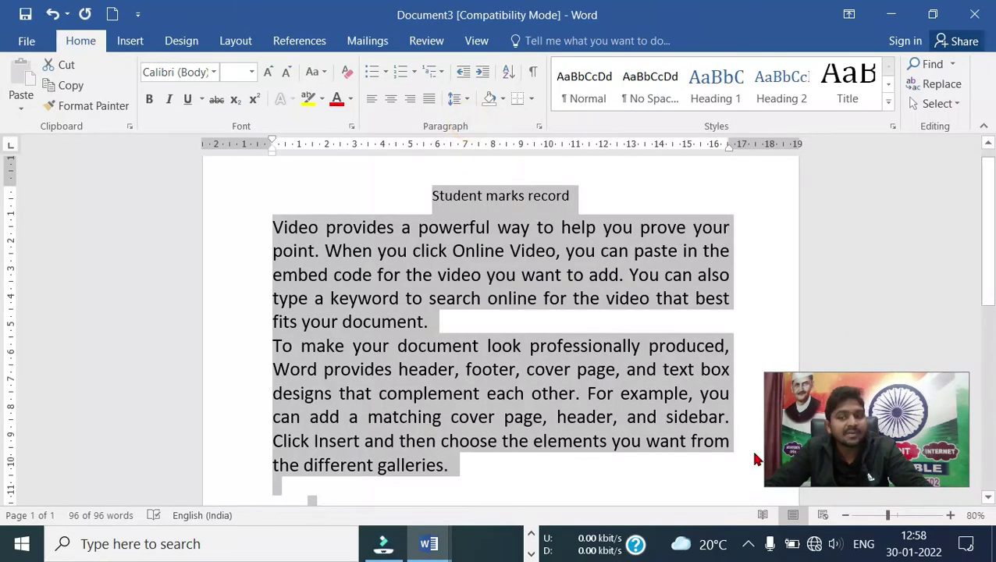
{"action": "left_click", "coordinate": [845, 516]}
{"action": "left_click", "coordinate": [846, 516]}
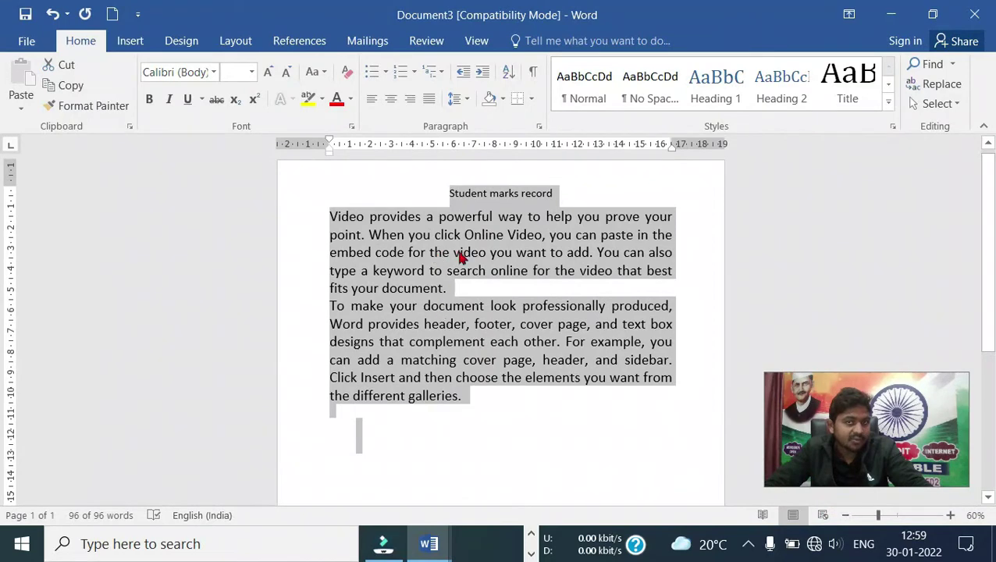
{"action": "left_click", "coordinate": [464, 103]}
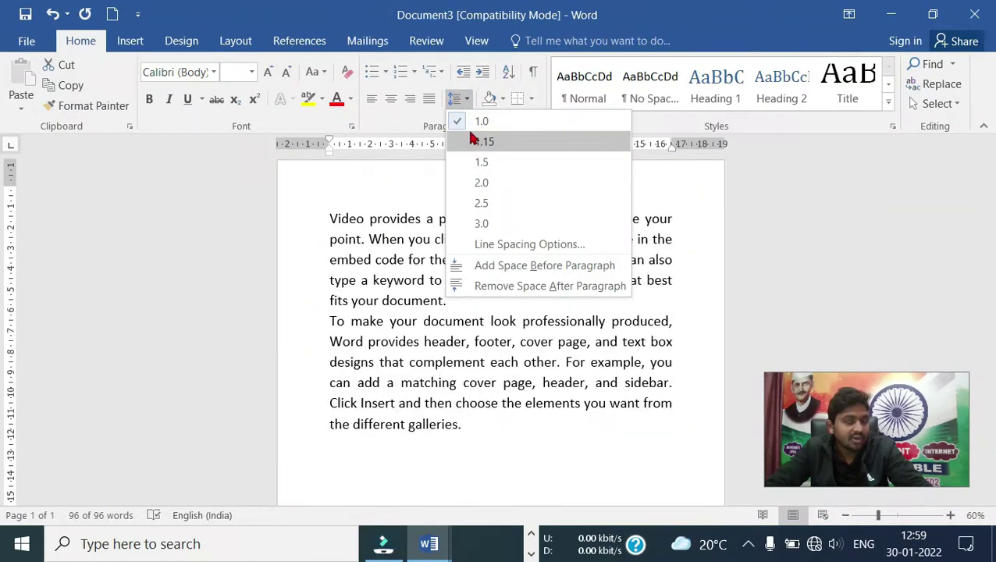
{"action": "left_click", "coordinate": [359, 313]}
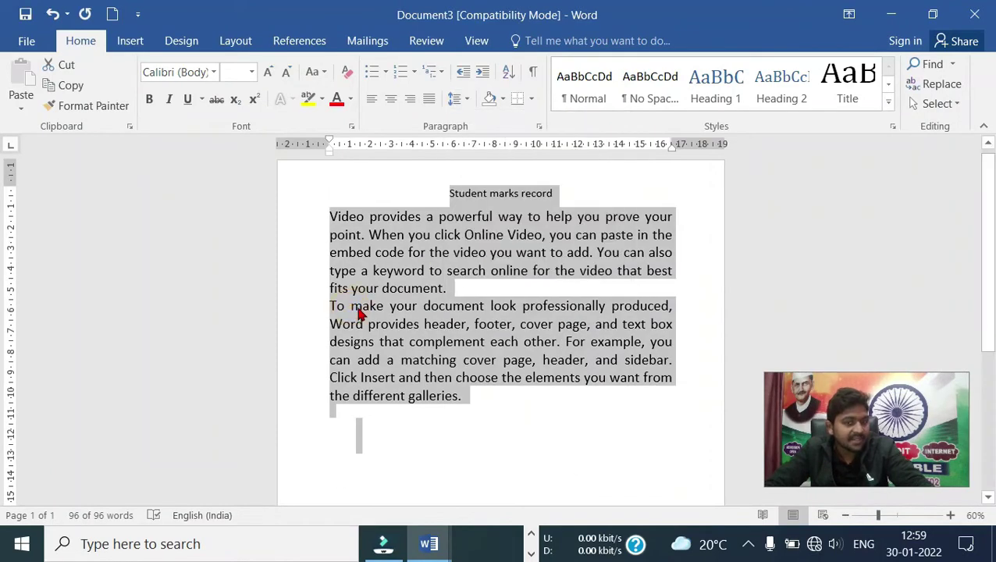
{"action": "left_click", "coordinate": [461, 101]}
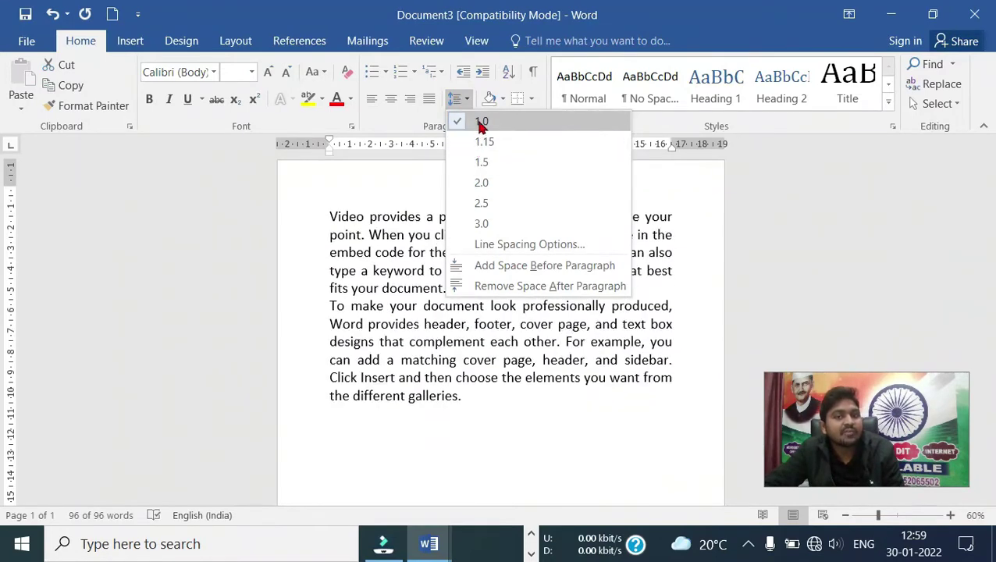
- Keep single spacing and select both body paragraphs beneath the heading
{"action": "left_click", "coordinate": [468, 122]}
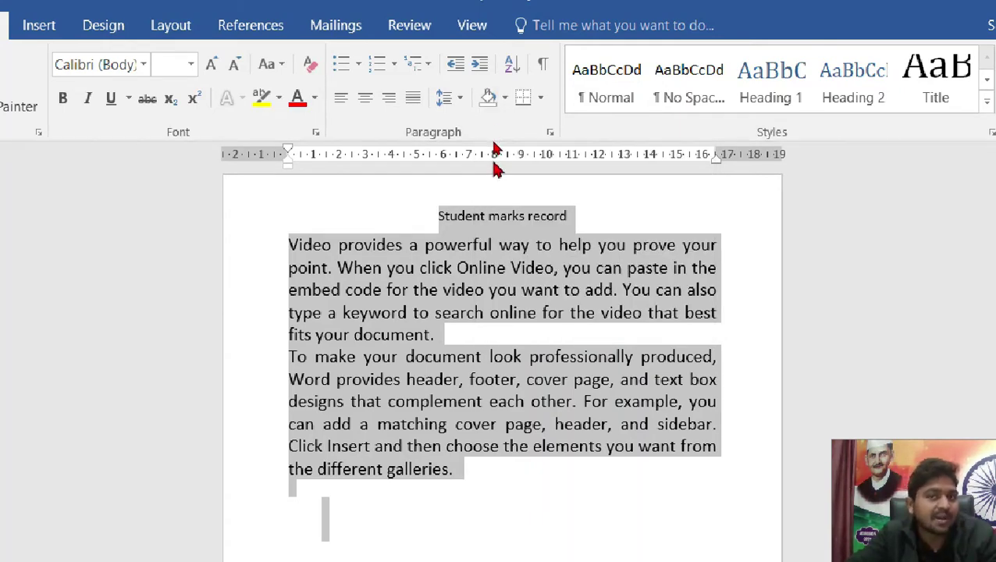
{"action": "left_click", "coordinate": [478, 332]}
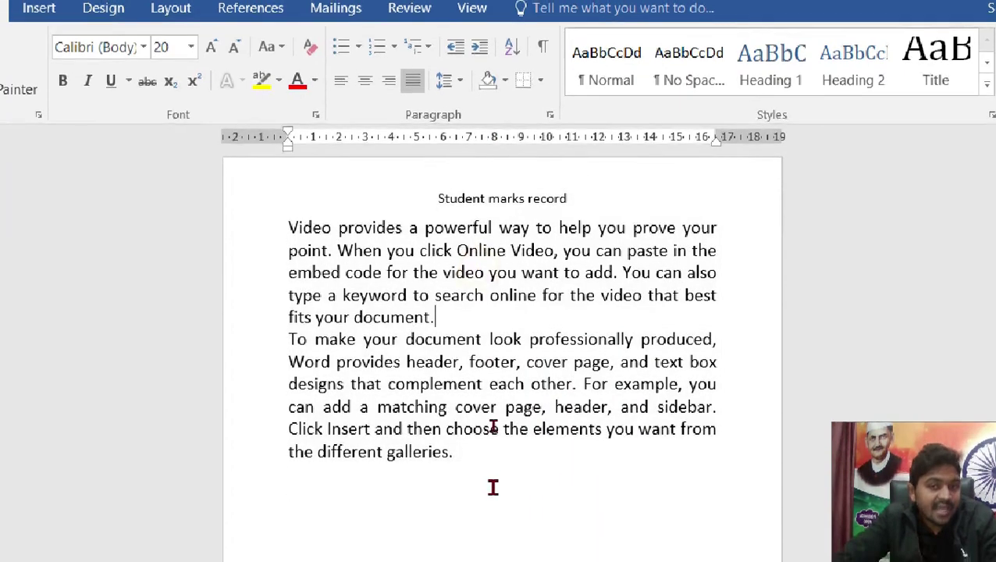
{"action": "left_click_drag", "start_coordinate": [427, 440], "coordinate": [262, 223]}
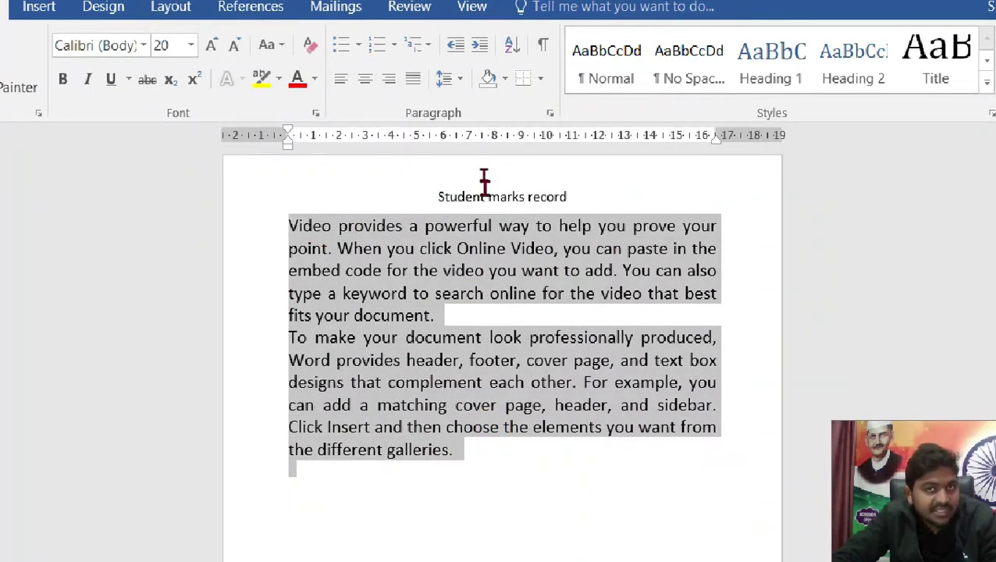
{"action": "left_click", "coordinate": [506, 82]}
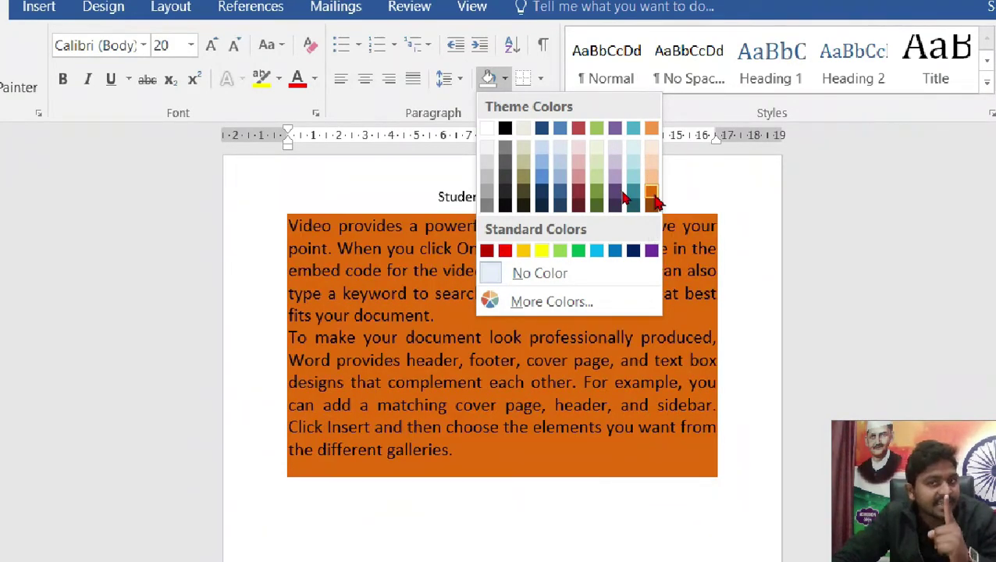
{"action": "left_click", "coordinate": [652, 196]}
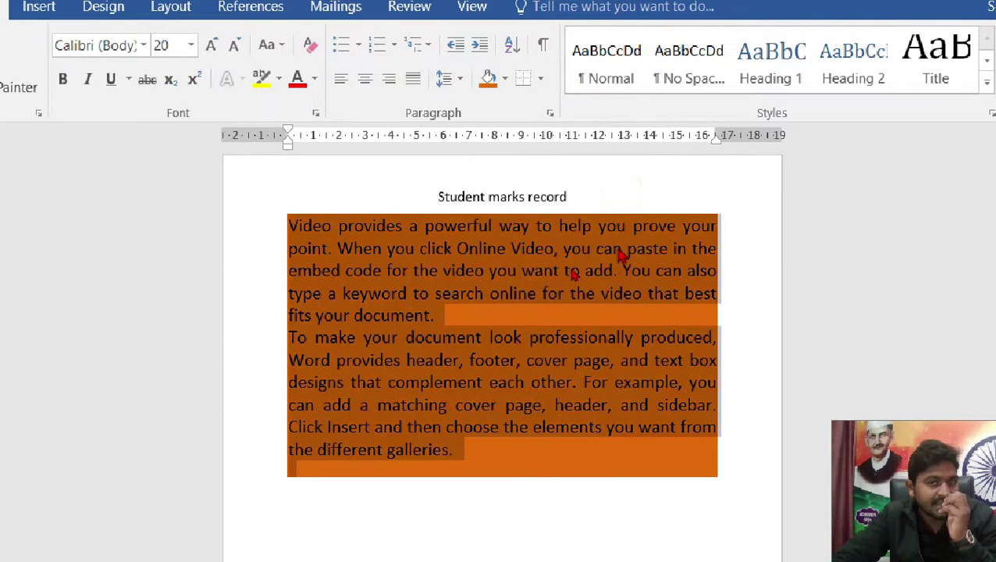
{"action": "left_click", "coordinate": [494, 467]}
{"action": "key", "text": "ctrl+j"}
{"action": "key", "text": "ctrl+shift+period"}
{"action": "key", "text": "ctrl+shift+period"}
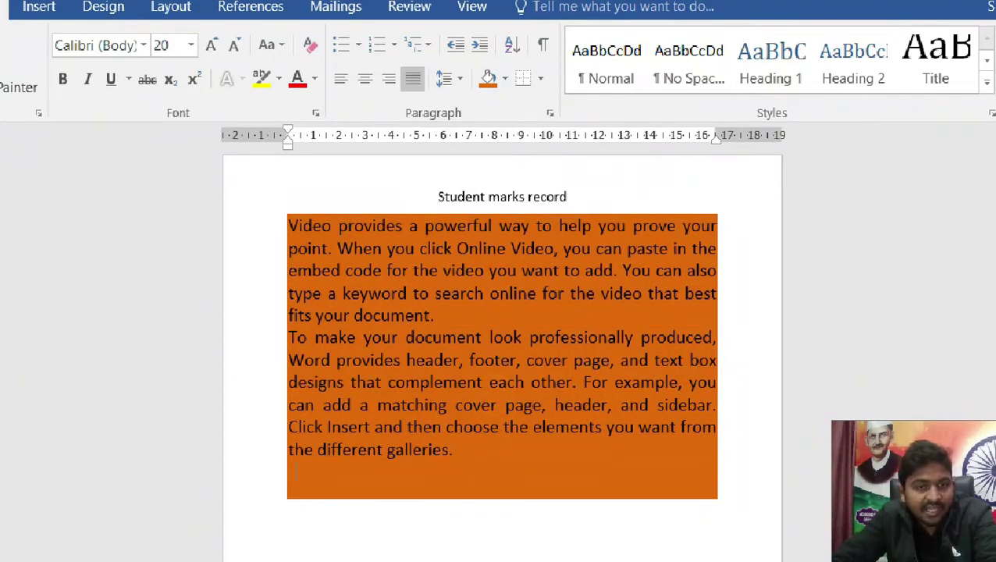
{"action": "mouse_move", "coordinate": [460, 450]}
{"action": "left_mouse_down"}
{"action": "mouse_move", "coordinate": [282, 248]}
{"action": "mouse_move", "coordinate": [285, 219]}
{"action": "left_mouse_up"}
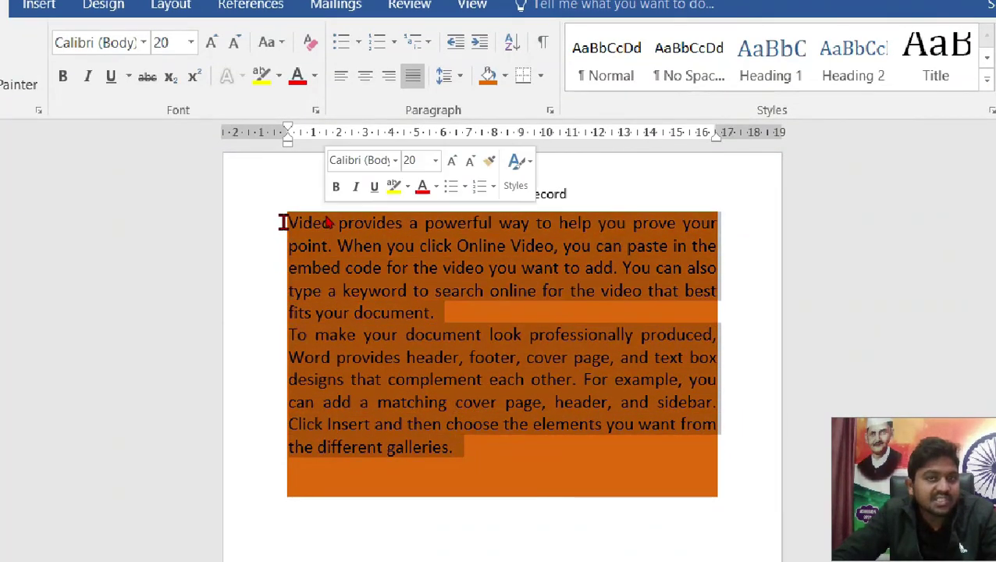
{"action": "left_click", "coordinate": [506, 76]}
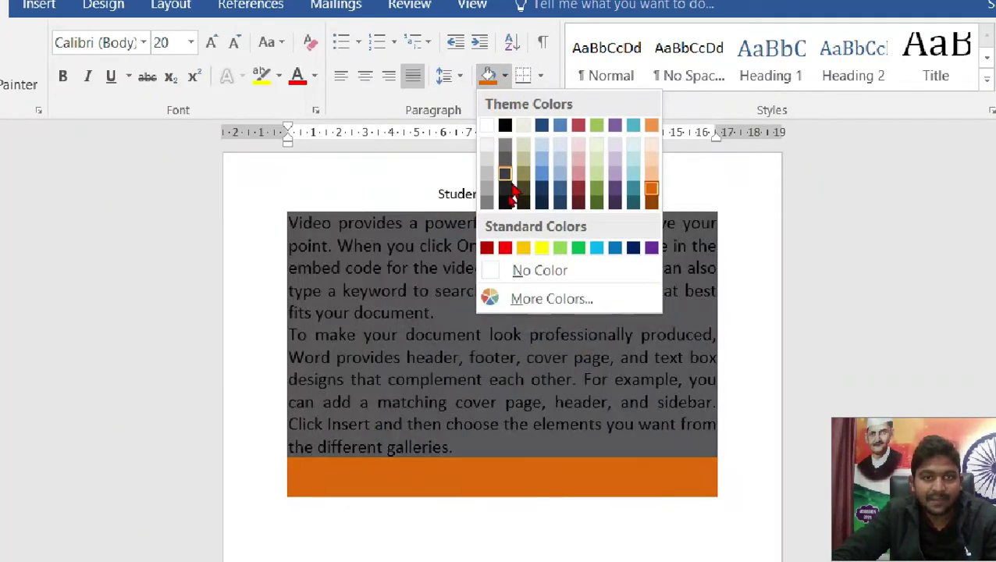
{"action": "left_click", "coordinate": [513, 272]}
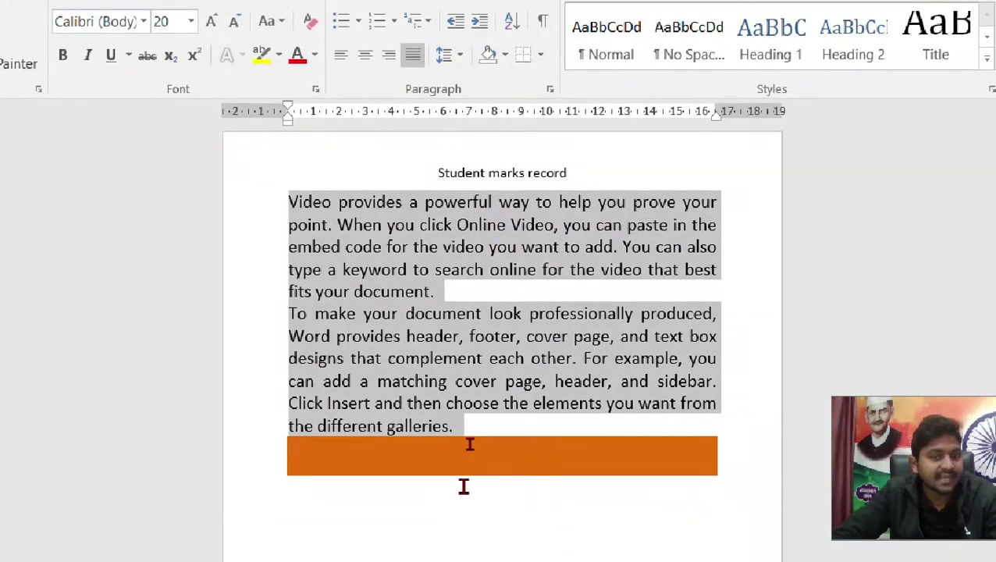
{"action": "left_click", "coordinate": [468, 467]}
{"action": "left_click_drag", "start_coordinate": [516, 447], "coordinate": [328, 403]}
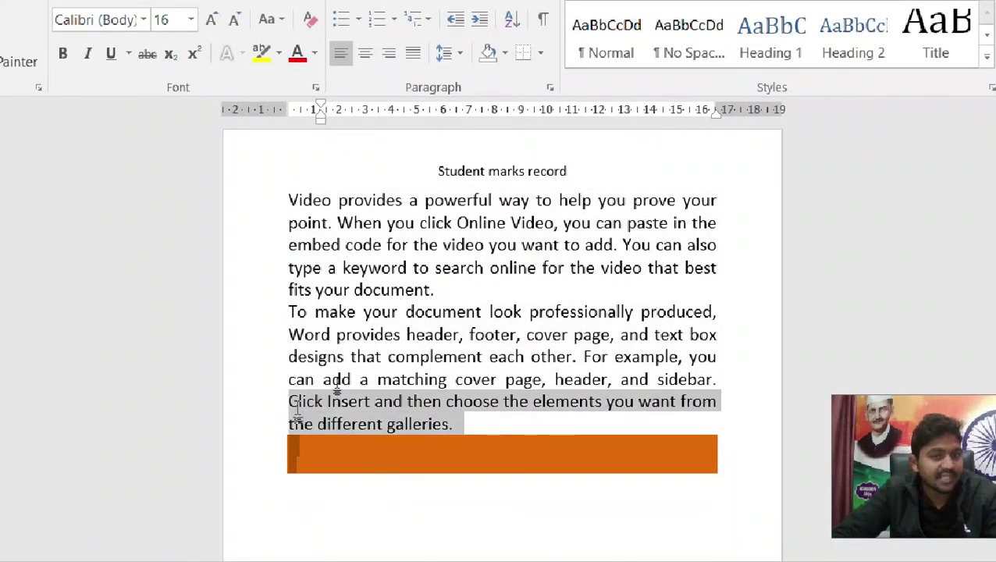
{"action": "left_click", "coordinate": [505, 65]}
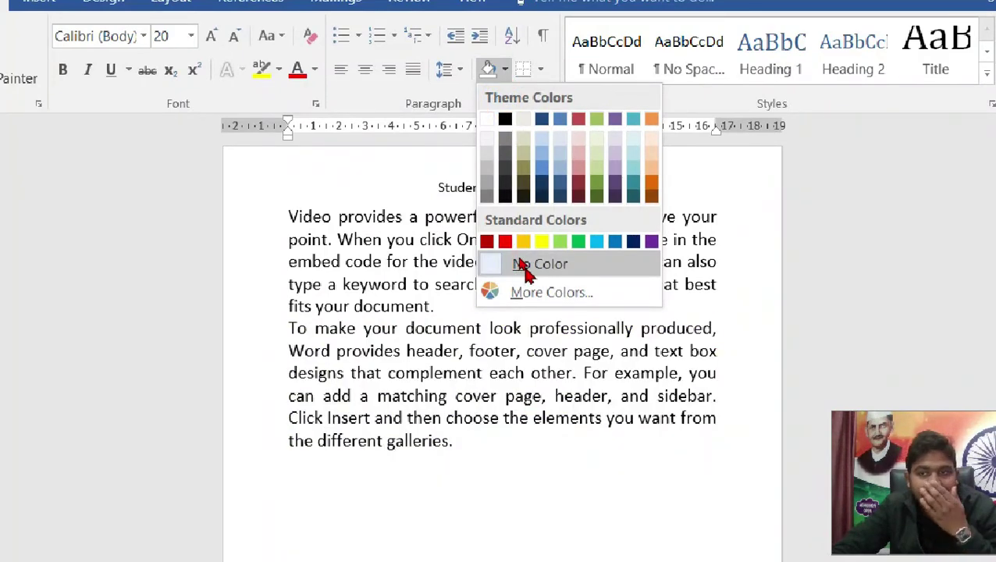
{"action": "left_click", "coordinate": [525, 266]}
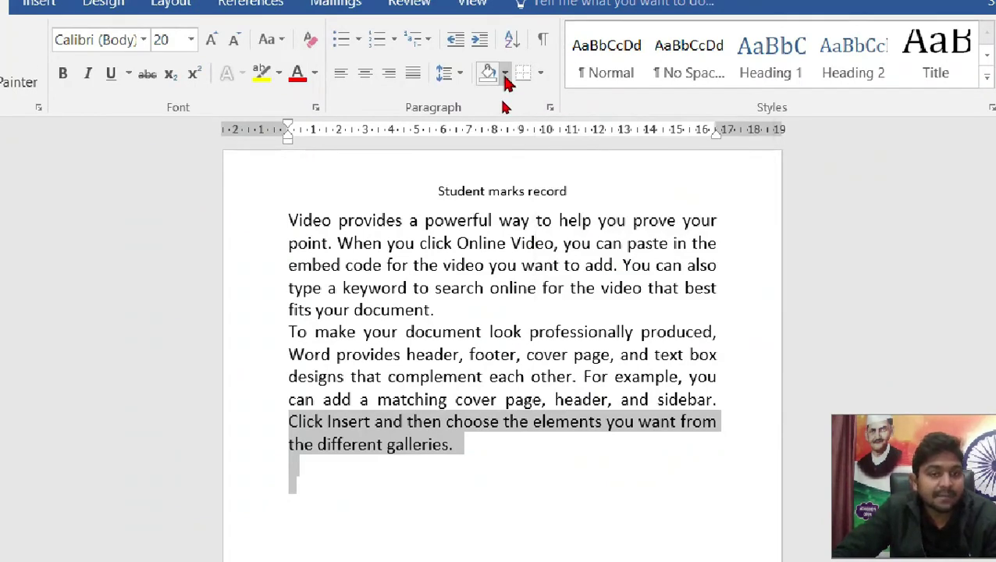
{"action": "mouse_move", "coordinate": [485, 460]}
{"action": "left_mouse_down"}
{"action": "mouse_move", "coordinate": [375, 397]}
{"action": "mouse_move", "coordinate": [273, 223]}
{"action": "left_mouse_up"}
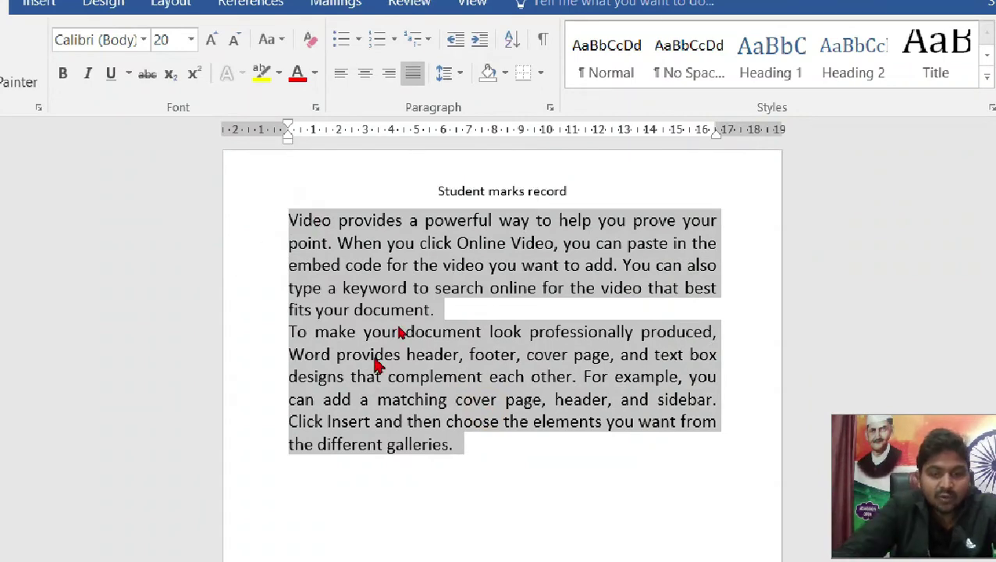
- Delete the selected body text and insert a 6-column by 3-row table
{"action": "key", "text": "Delete"}
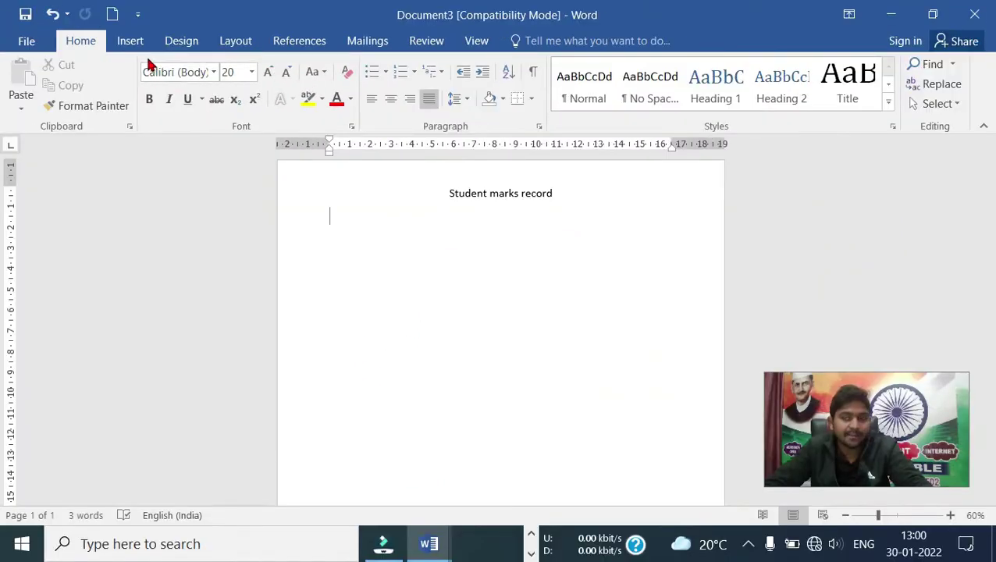
{"action": "left_click", "coordinate": [143, 43]}
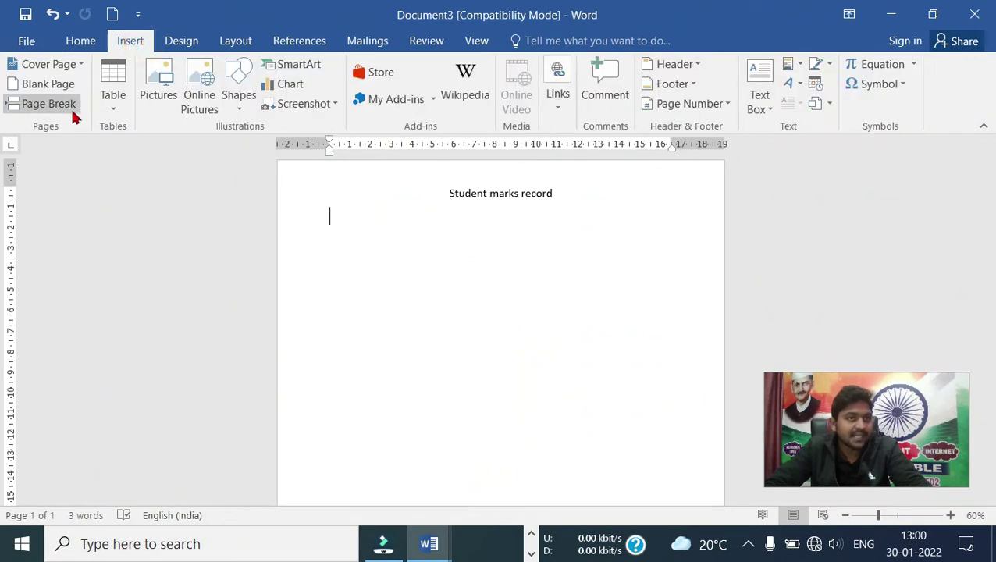
{"action": "left_click", "coordinate": [111, 99]}
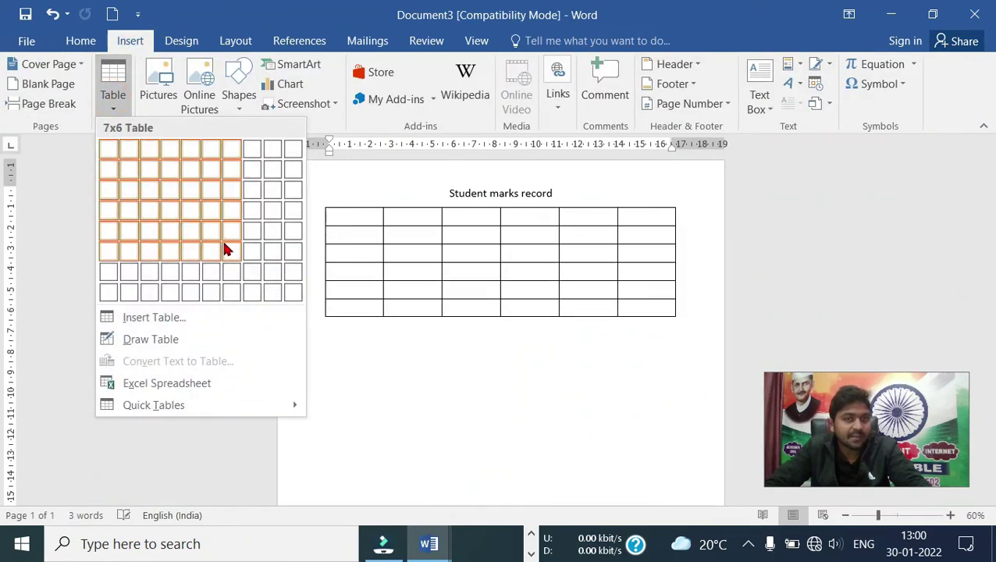
{"action": "left_click", "coordinate": [208, 193]}
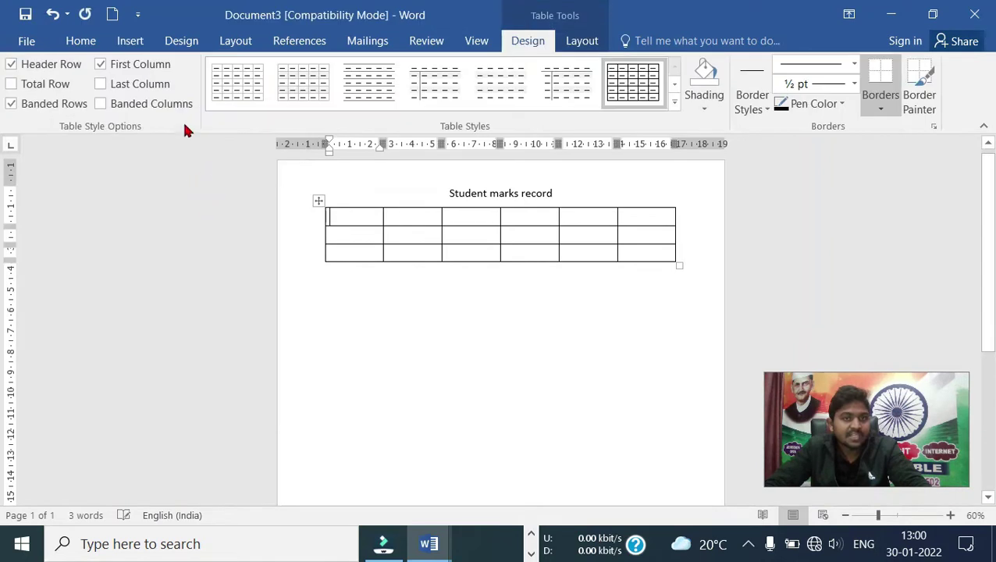
- Fill the header row with Sl no, Name, Marks, Result, Division and Remark
{"action": "left_click", "coordinate": [352, 220]}
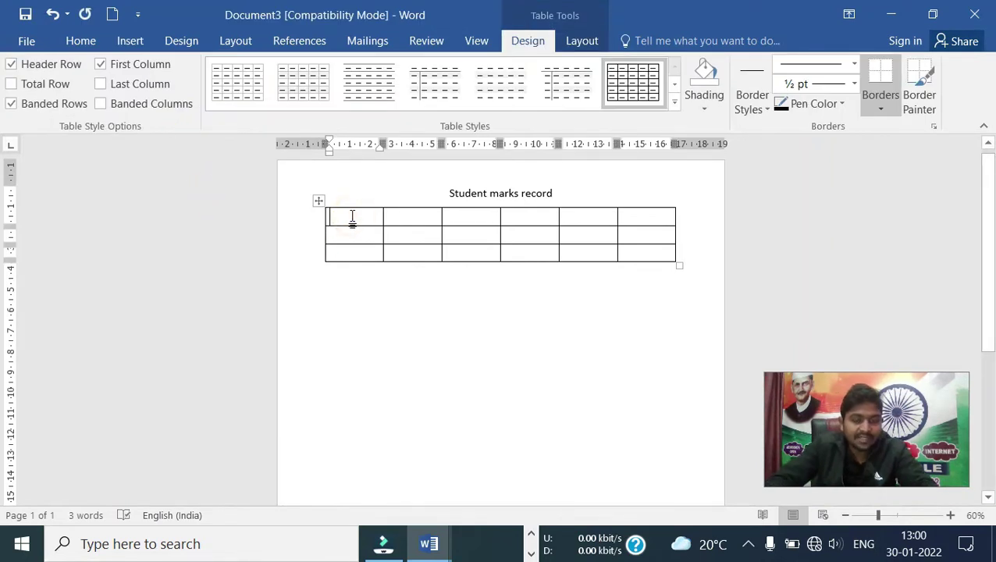
{"action": "type", "text": "Sl no"}
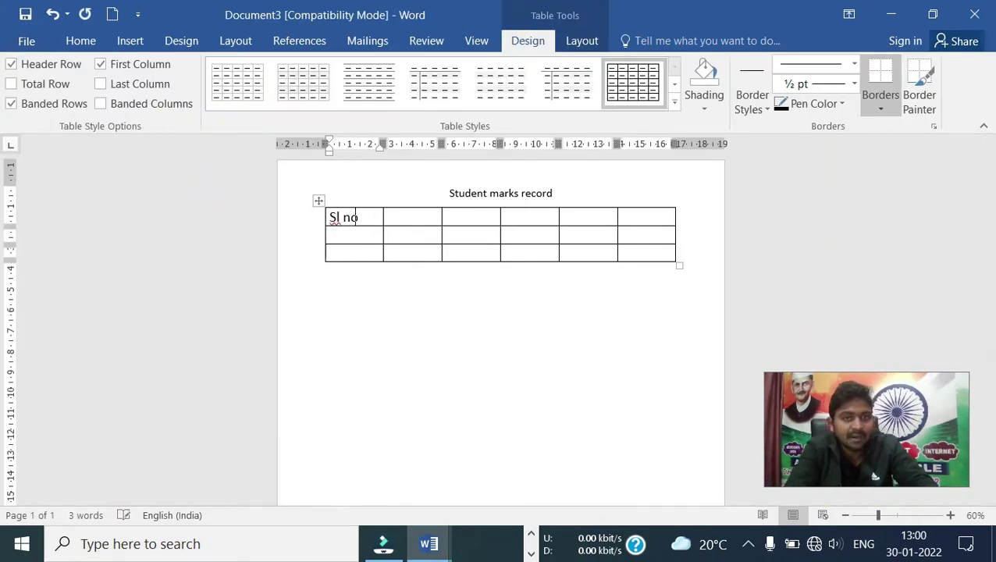
{"action": "key", "text": "Tab"}
{"action": "type", "text": "Name"}
{"action": "key", "text": "Tab"}
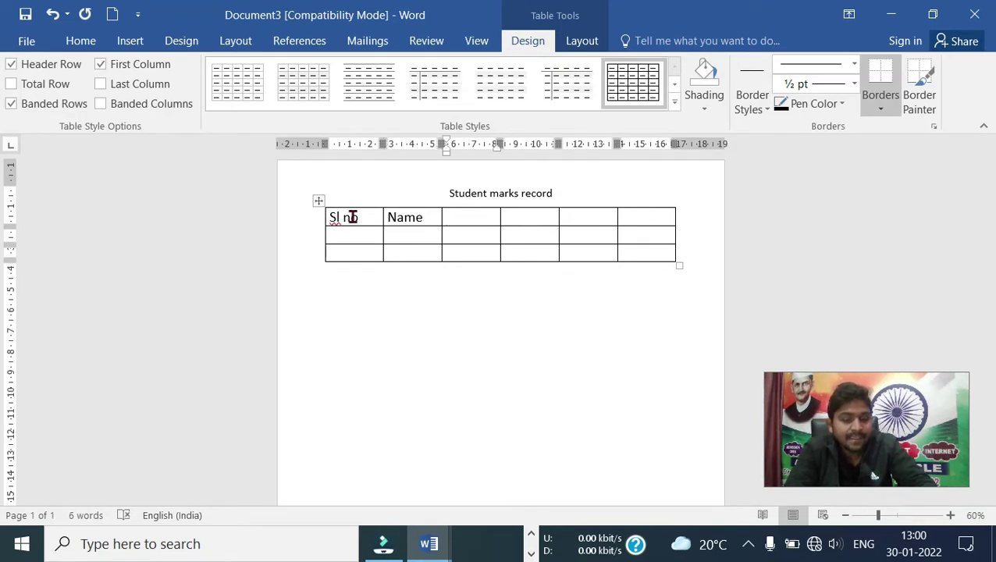
{"action": "type", "text": "marks"}
{"action": "key", "text": "Tab"}
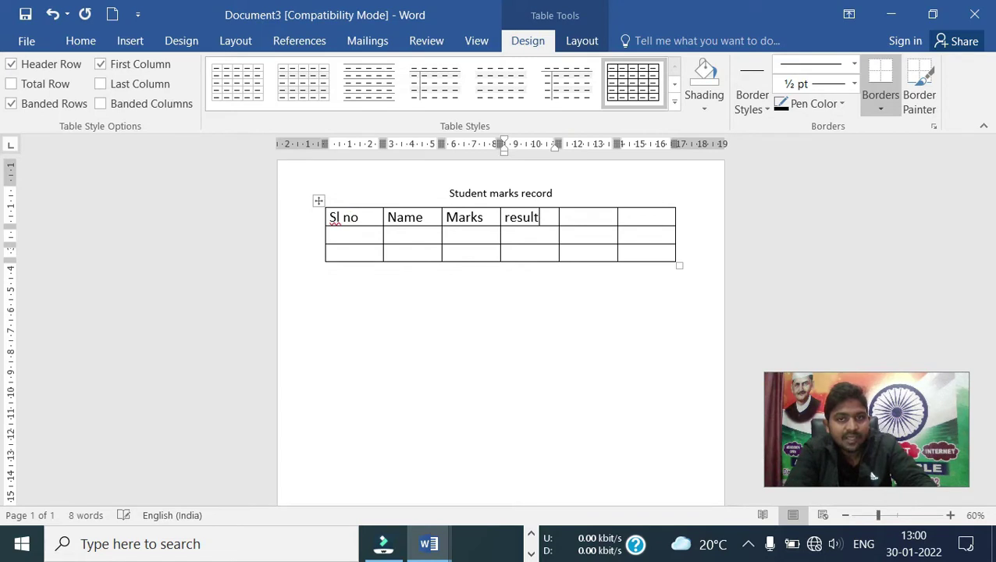
{"action": "key", "text": "Tab"}
{"action": "type", "text": "d"}
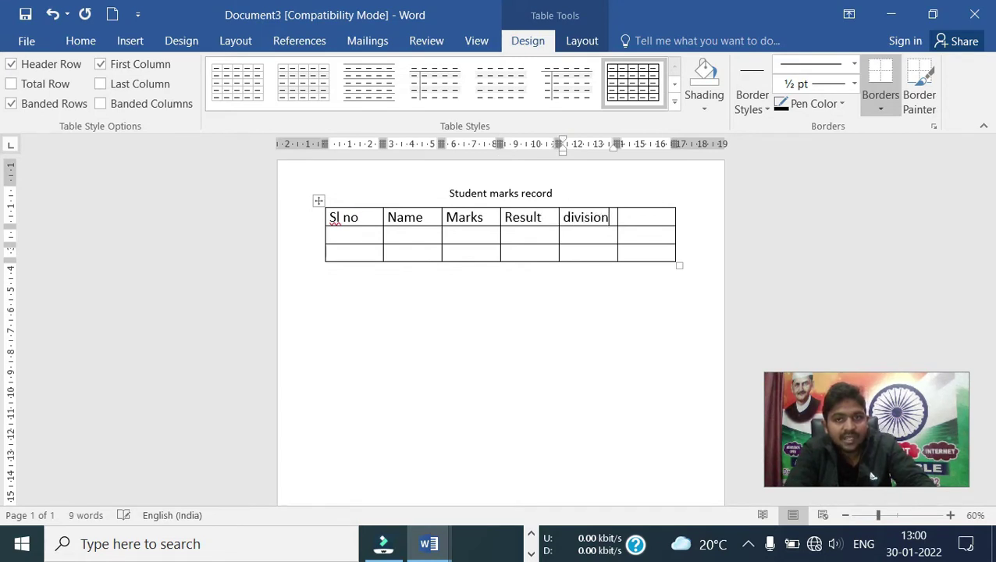
{"action": "key", "text": "Tab"}
{"action": "type", "text": "re"}
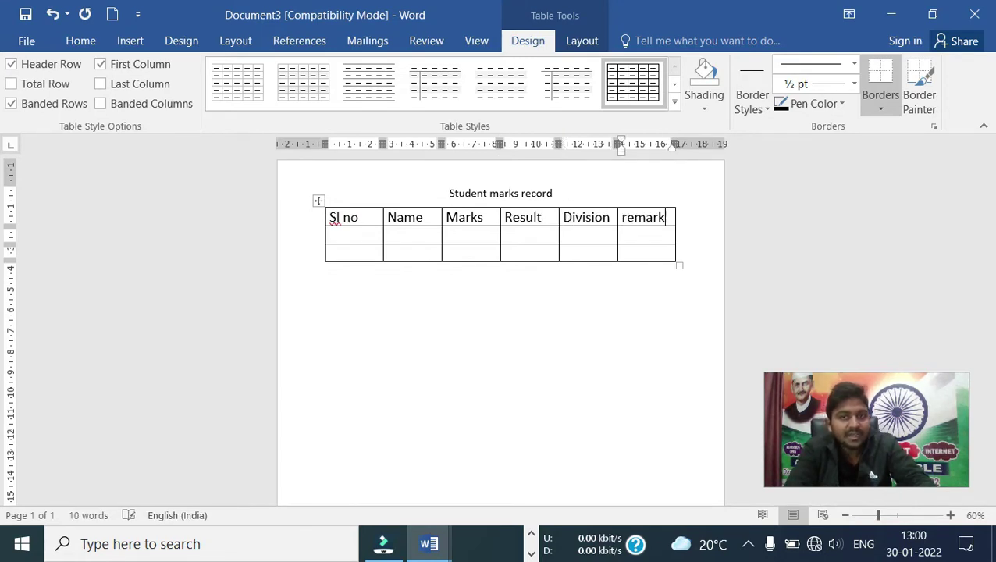
{"action": "key", "text": "Tab"}
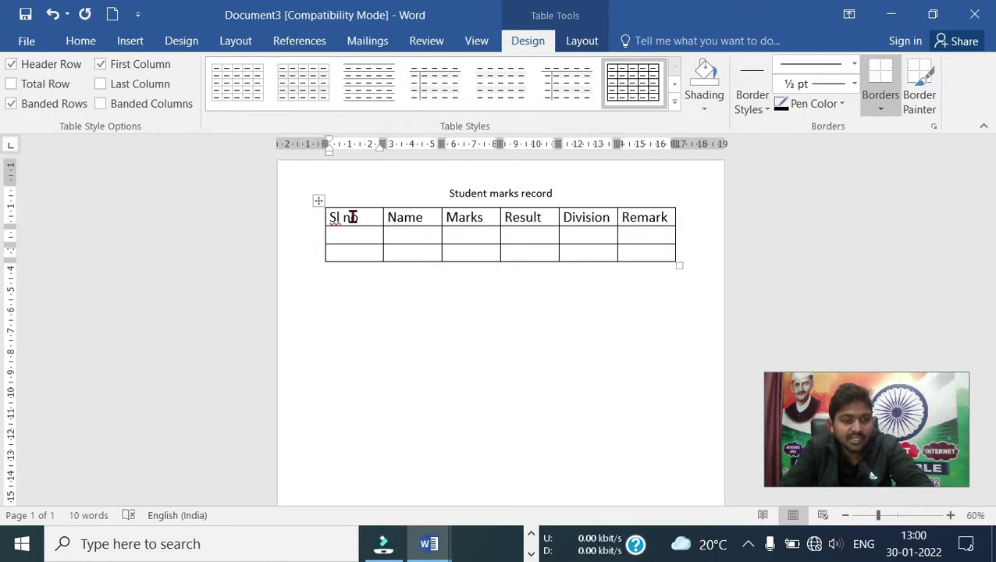
- Enter serial number 1 and the student names in the first two columns
{"action": "type", "text": "1"}
{"action": "key", "text": "Down"}
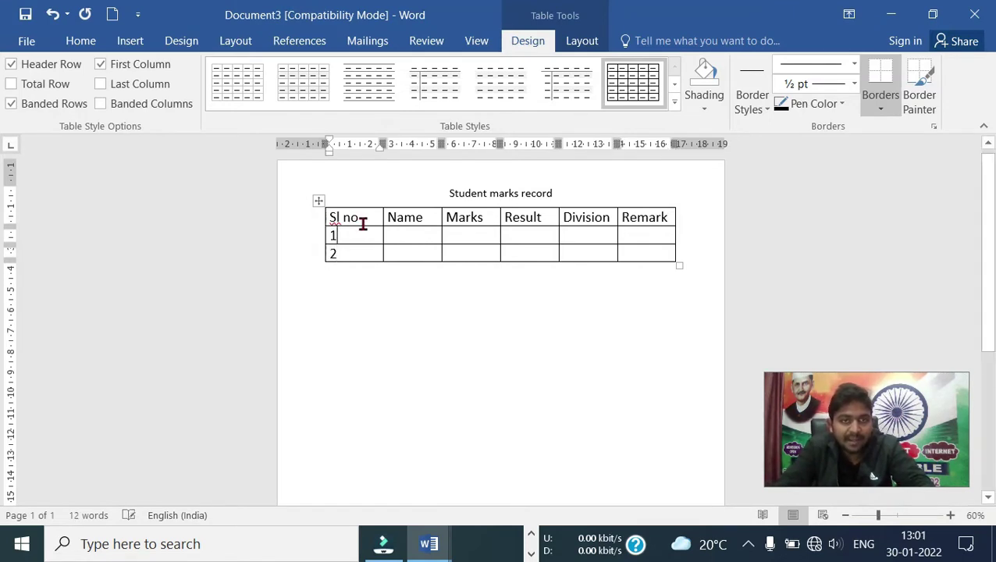
{"action": "key", "text": "Tab"}
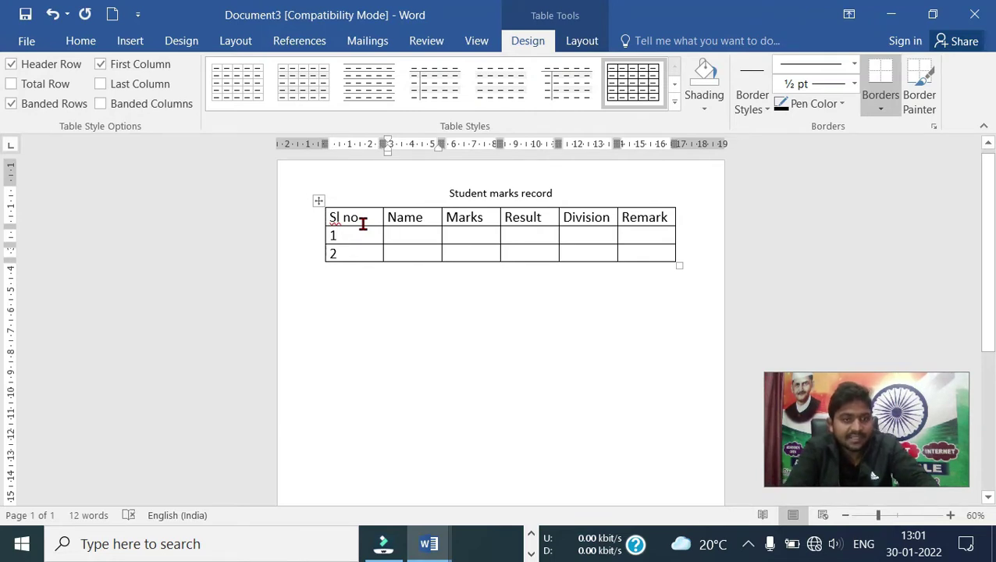
{"action": "type", "text": "ram"}
{"action": "key", "text": "Down"}
{"action": "type", "text": "s"}
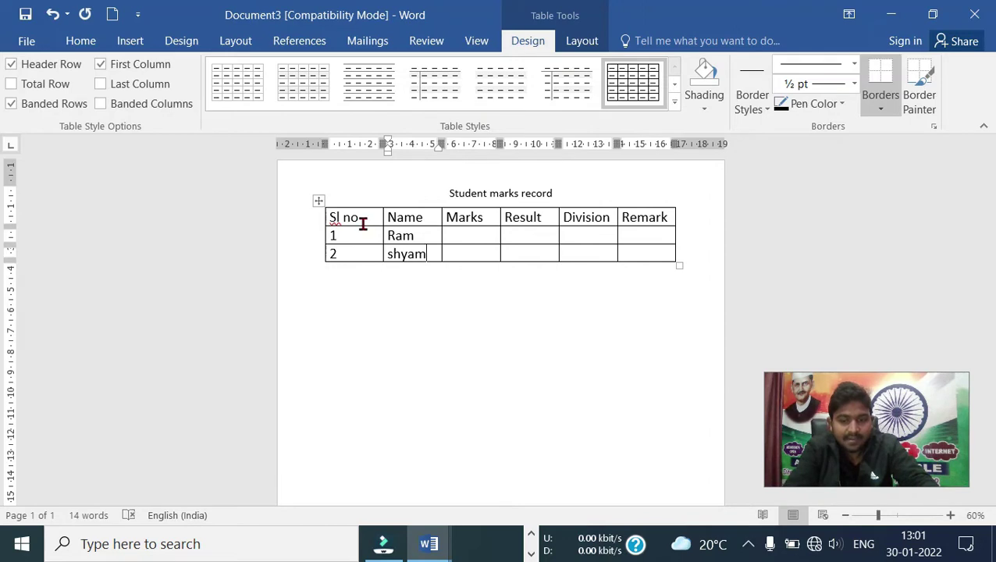
{"action": "key", "text": "Up"}
{"action": "type", "text": "3"}
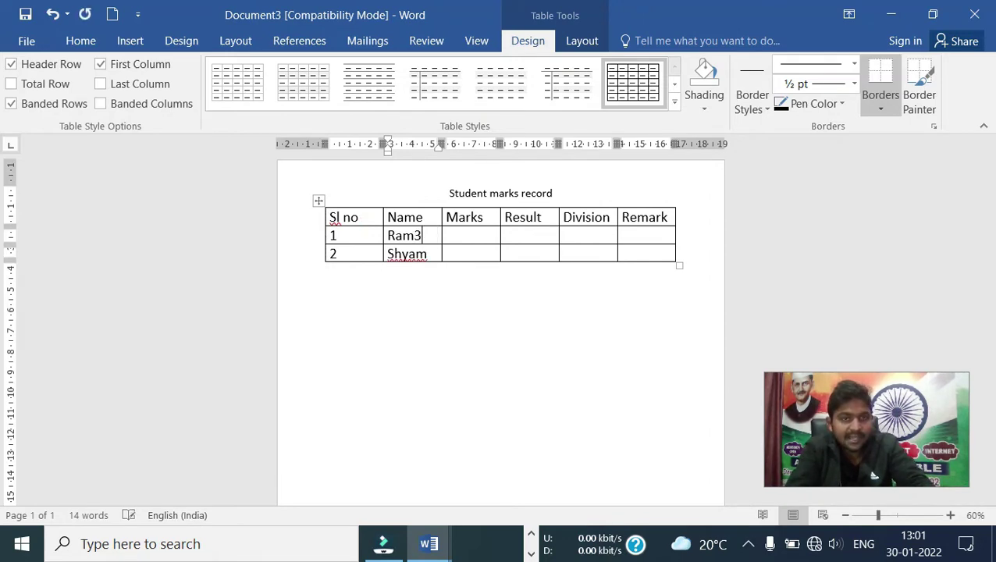
- Fill row two's Marks, Result, Division and Remark with 300, pass, 1st division and a remark
{"action": "key", "text": "Tab"}
{"action": "type", "text": "300"}
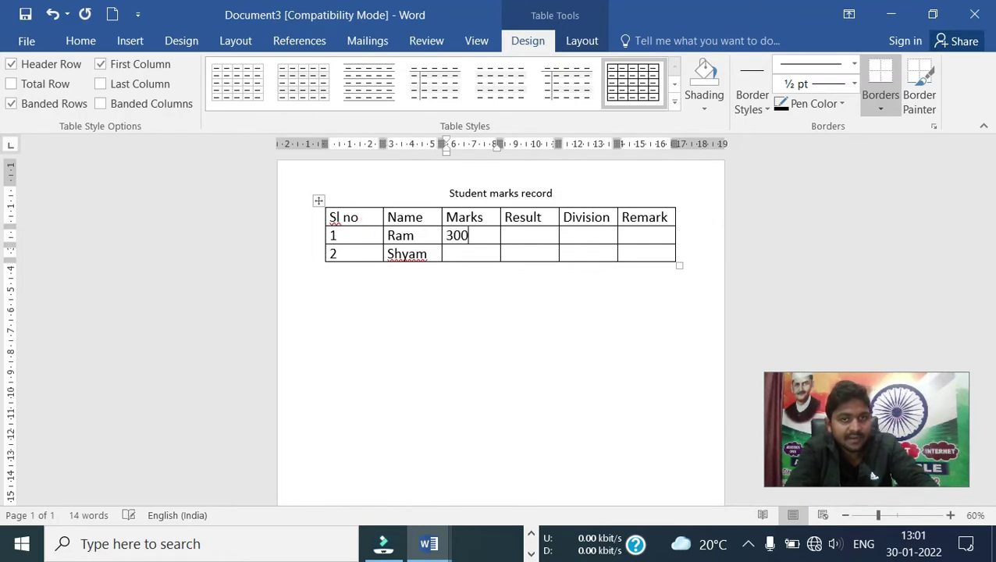
{"action": "key", "text": "Tab"}
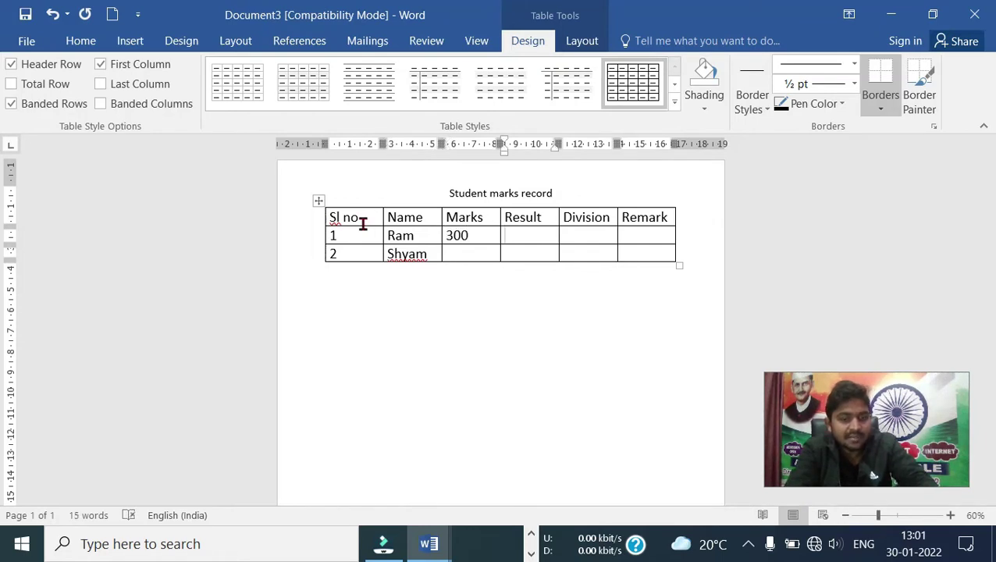
{"action": "type", "text": "pass"}
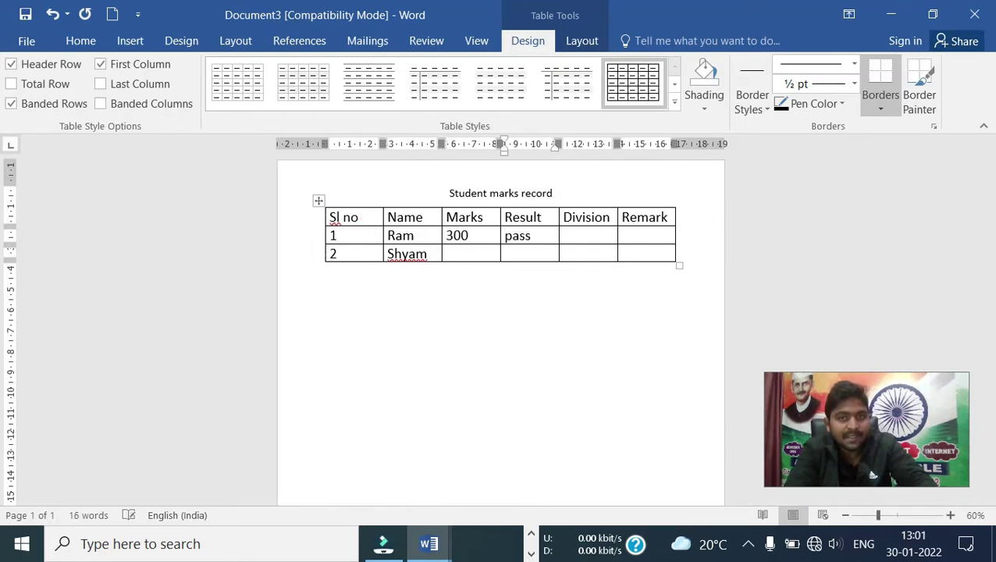
{"action": "key", "text": "Tab"}
{"action": "type", "text": "s"}
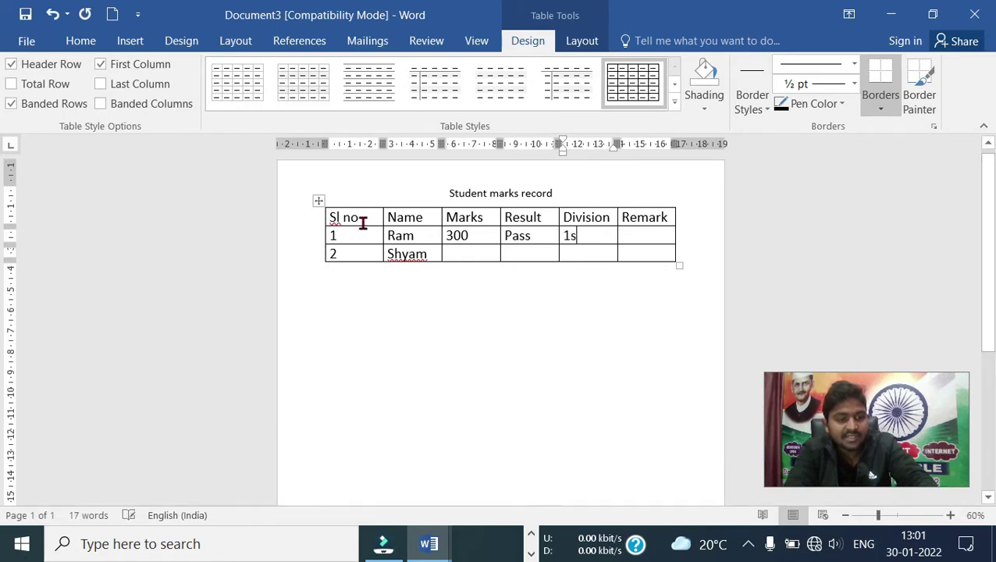
{"action": "type", "text": "t"}
{"action": "key", "text": "Tab"}
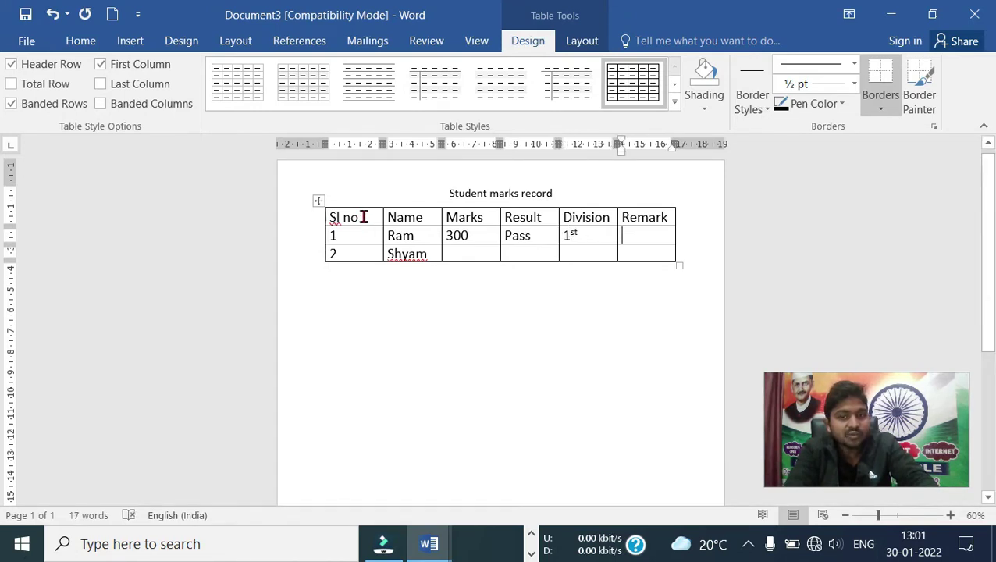
{"action": "type", "text": "03"}
{"action": "type", "text": "average"}
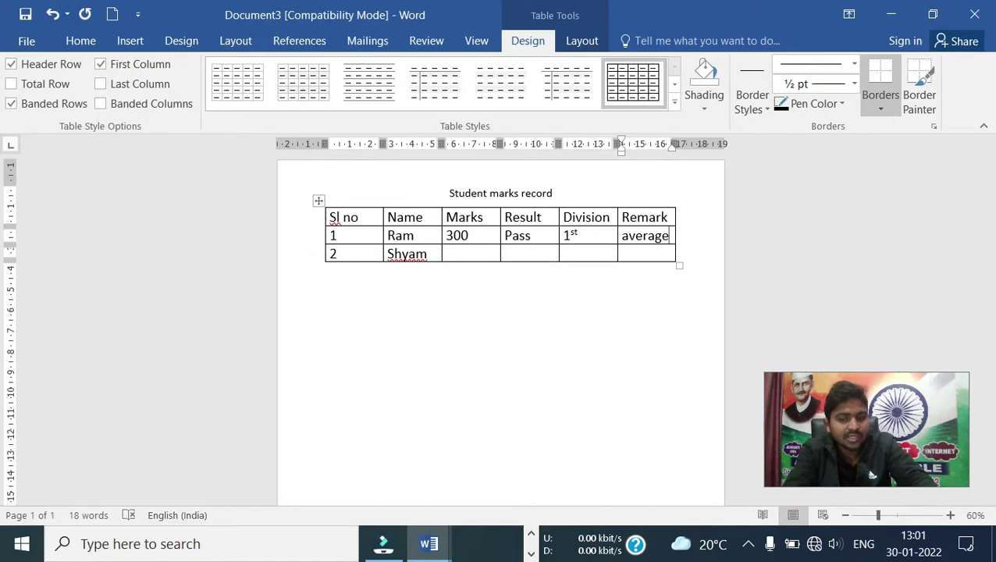
{"action": "key", "text": "Tab"}
{"action": "key", "text": "Tab"}
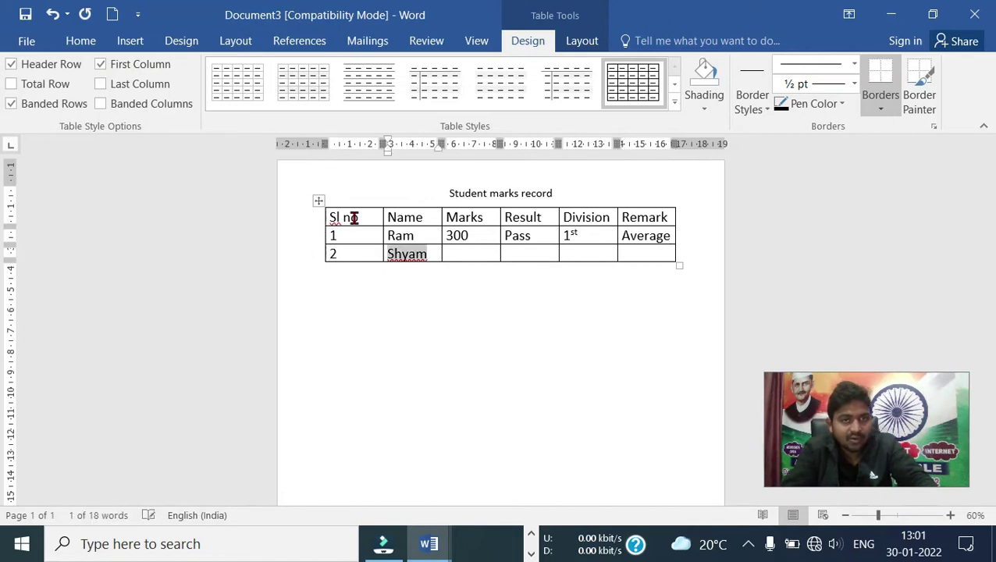
{"action": "key", "text": "Tab"}
{"action": "type", "text": "pas"}
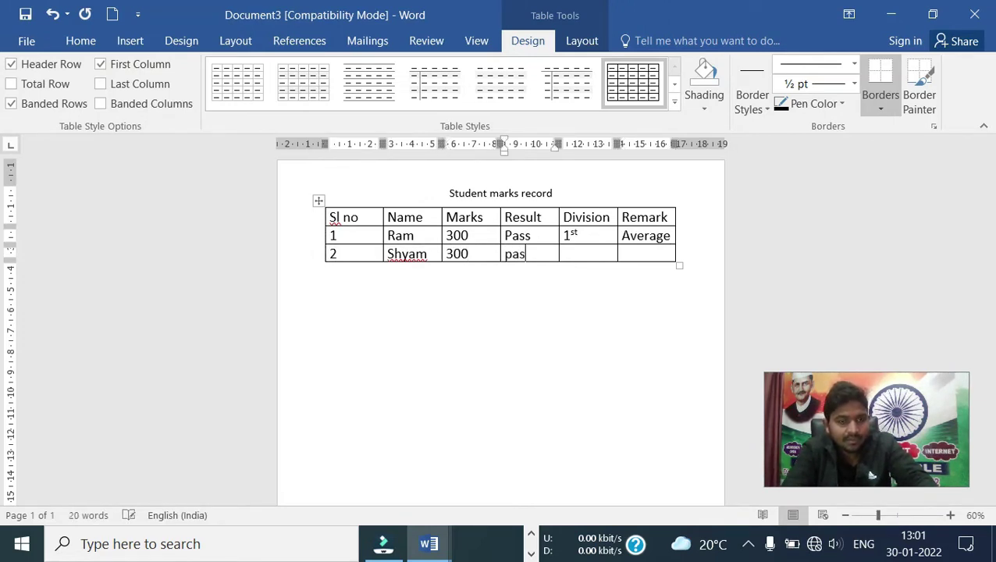
{"action": "key", "text": "Tab"}
{"action": "type", "text": "1st"}
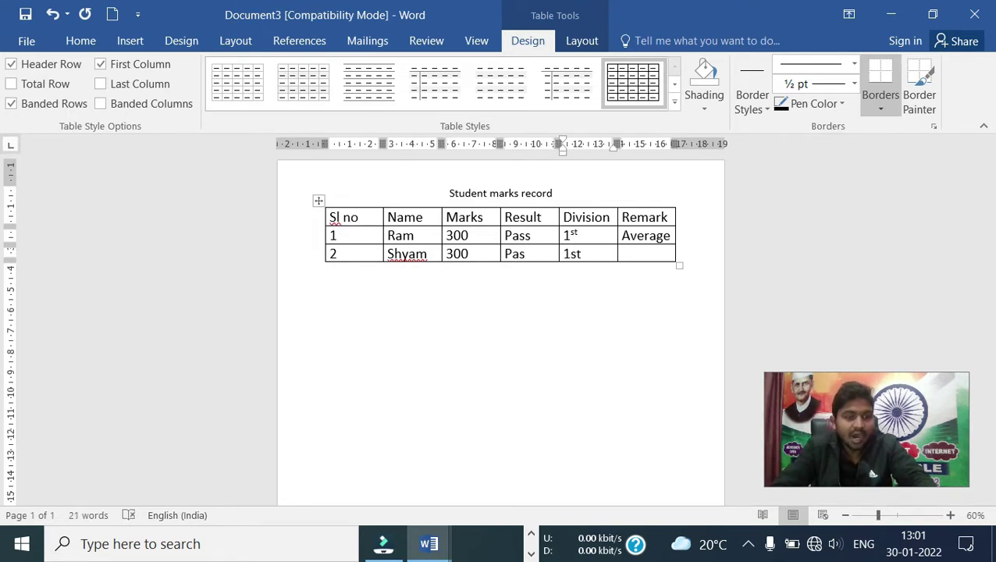
{"action": "key", "text": "Tab"}
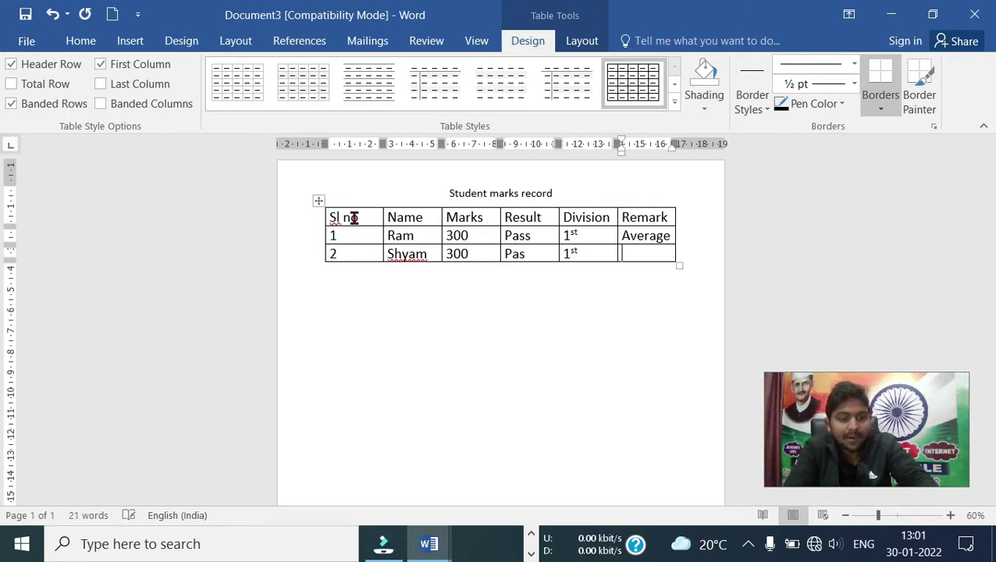
{"action": "type", "text": "avdk"}
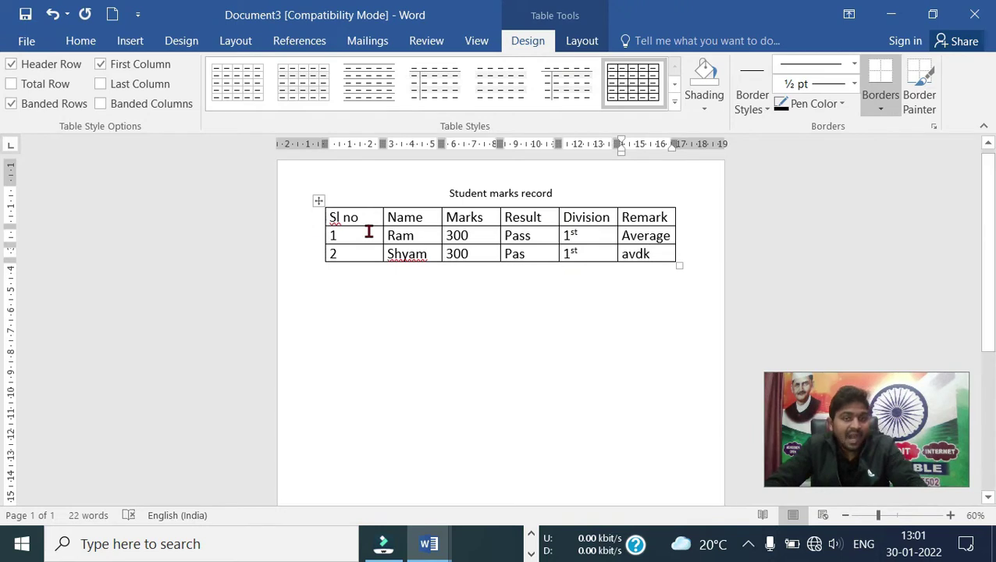
- Drag the table larger and give its header row light red shading
{"action": "left_click_drag", "start_coordinate": [676, 267], "coordinate": [697, 308]}
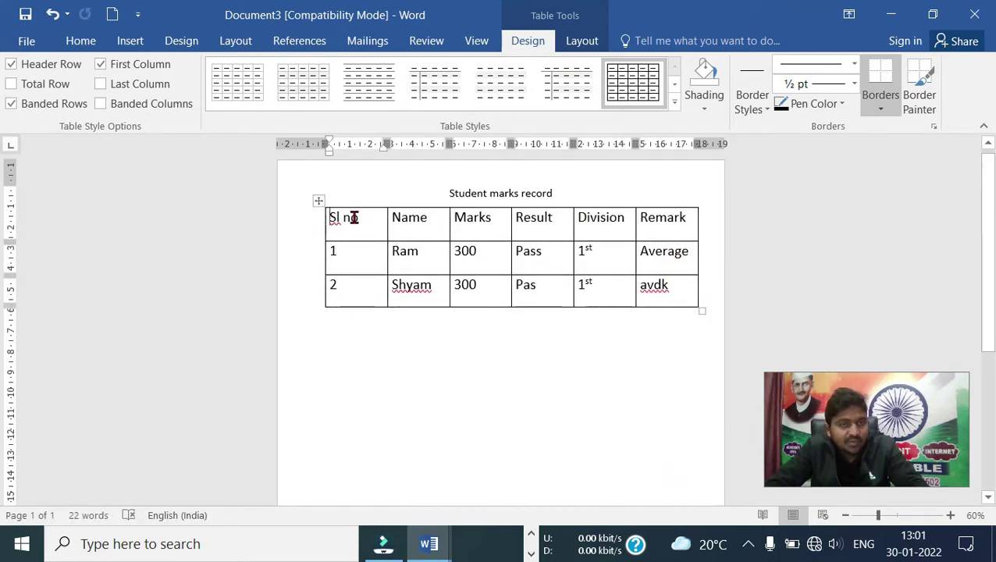
{"action": "left_click_drag", "start_coordinate": [331, 219], "coordinate": [679, 230]}
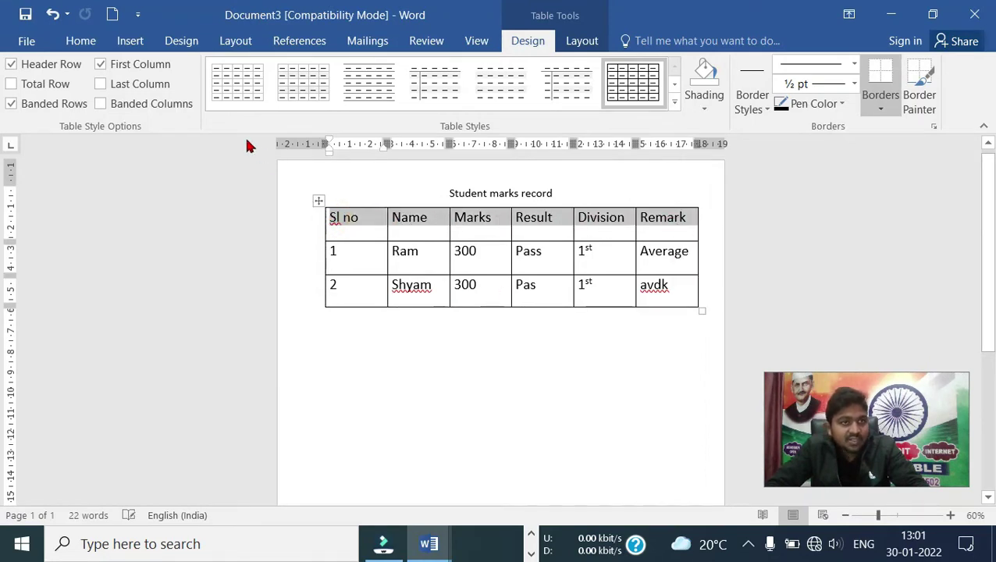
{"action": "left_click", "coordinate": [93, 44]}
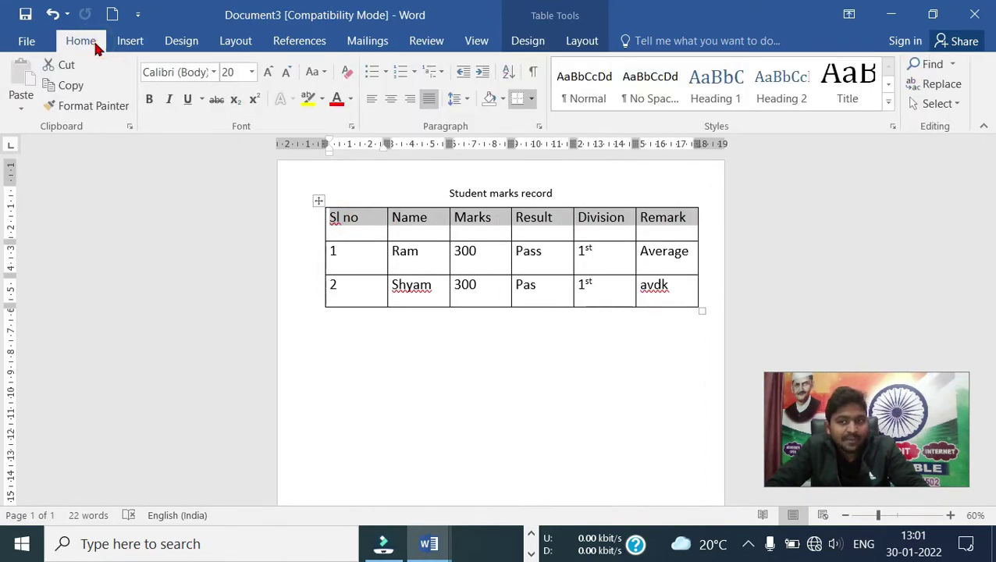
{"action": "left_click", "coordinate": [504, 102]}
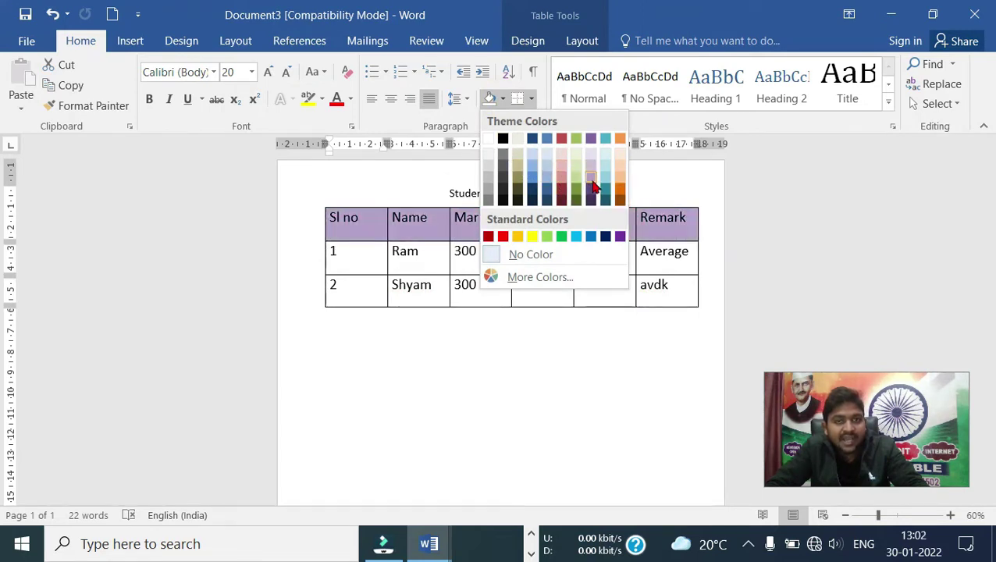
{"action": "left_click", "coordinate": [561, 178]}
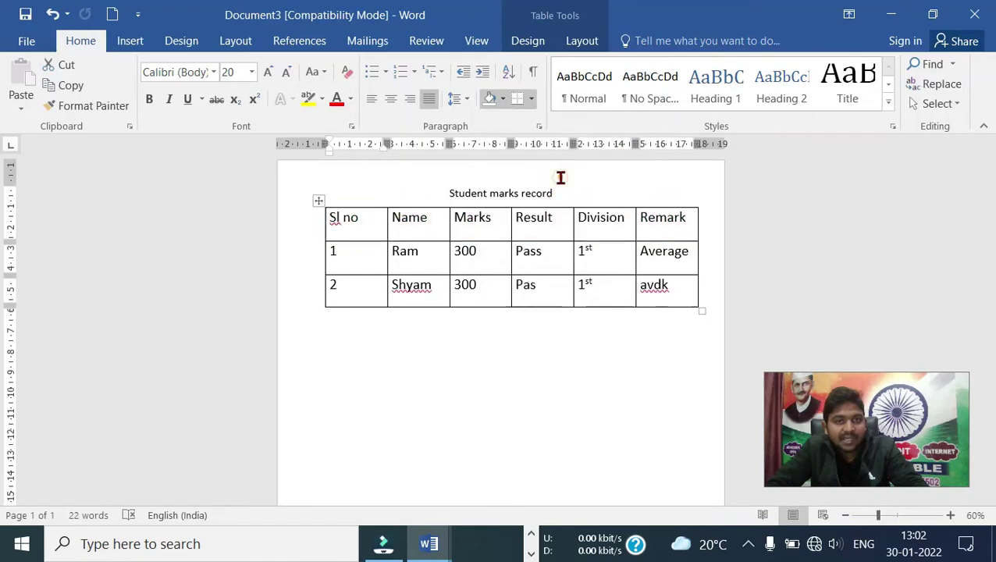
{"action": "left_click", "coordinate": [422, 248]}
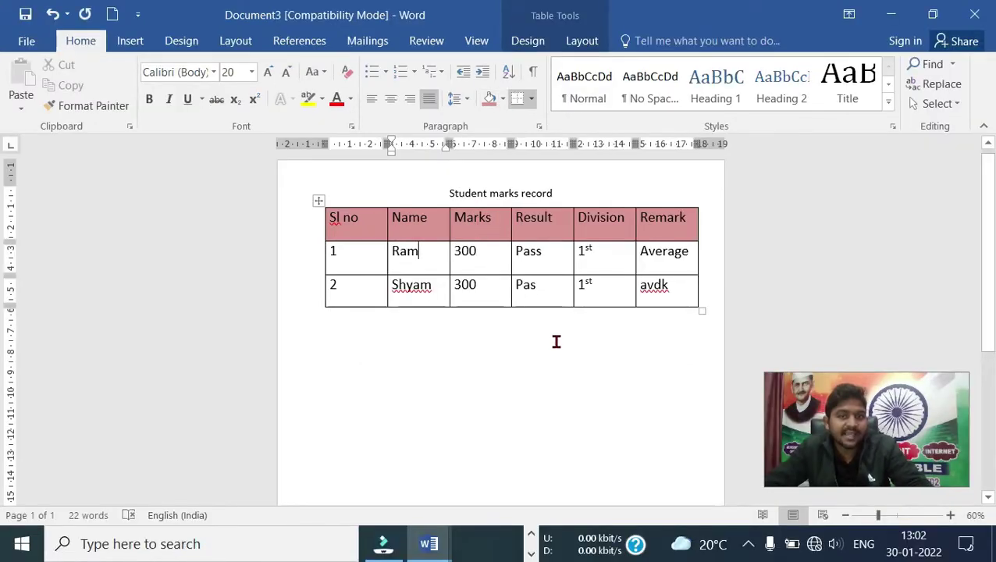
{"action": "left_click", "coordinate": [561, 348]}
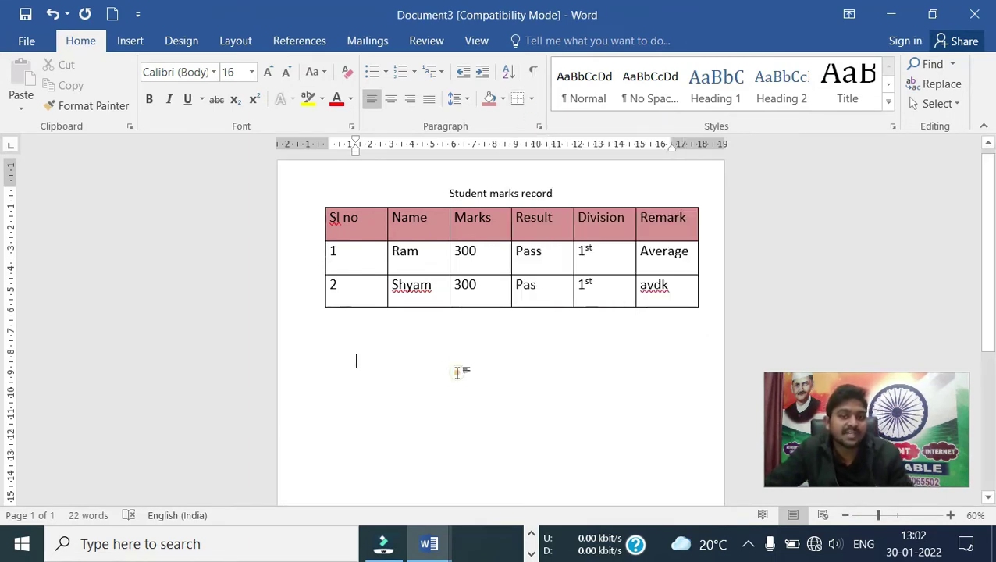
- Delete the whole table and generate sample text with =rand()
{"action": "left_click", "coordinate": [318, 201]}
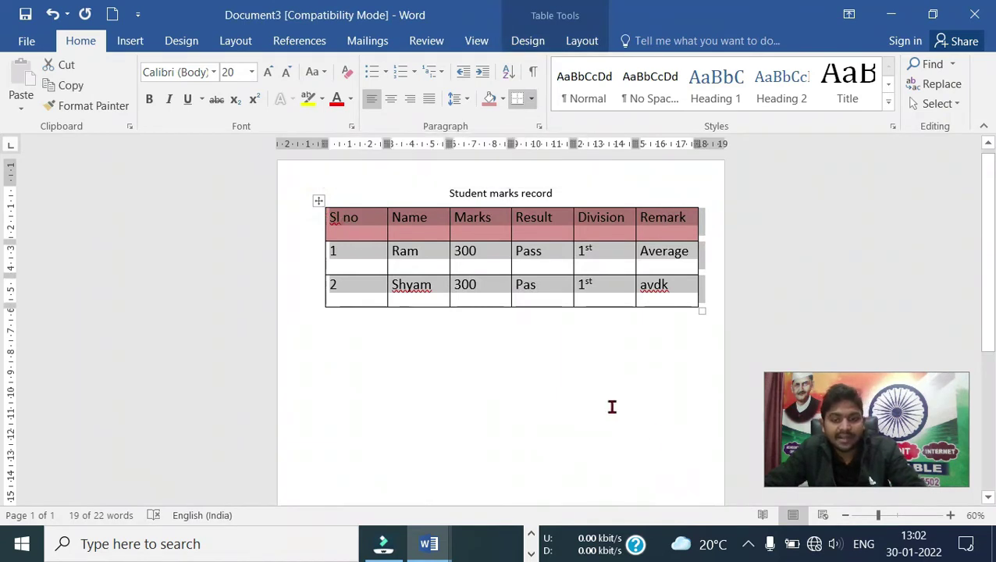
{"action": "key", "text": "BackSpace"}
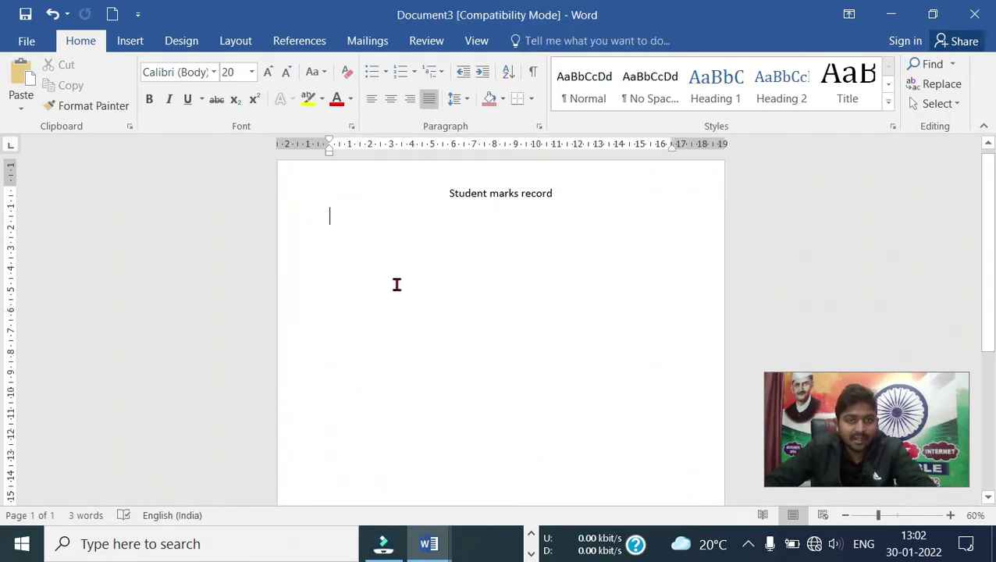
{"action": "type", "text": "=ran"}
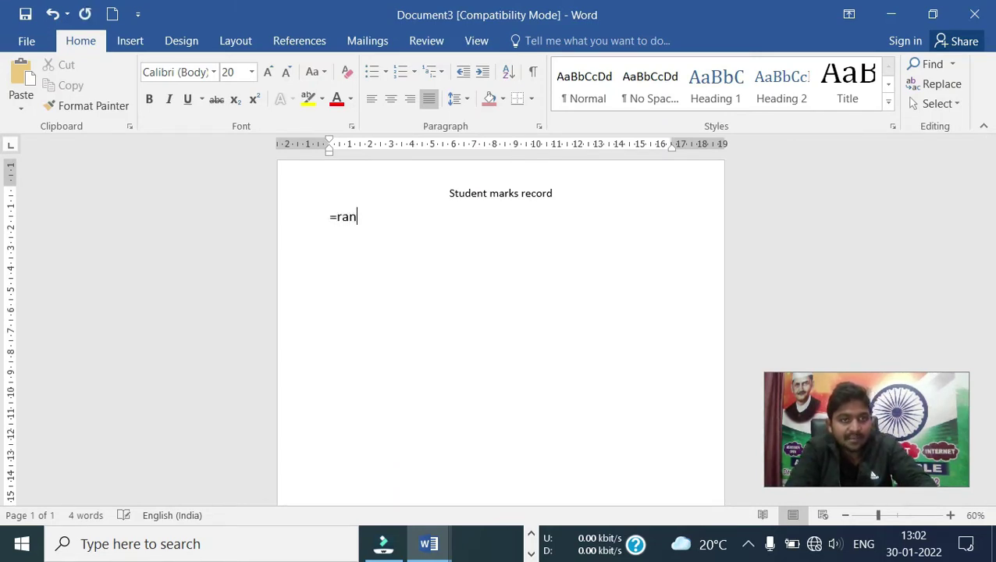
{"action": "type", "text": ")"}
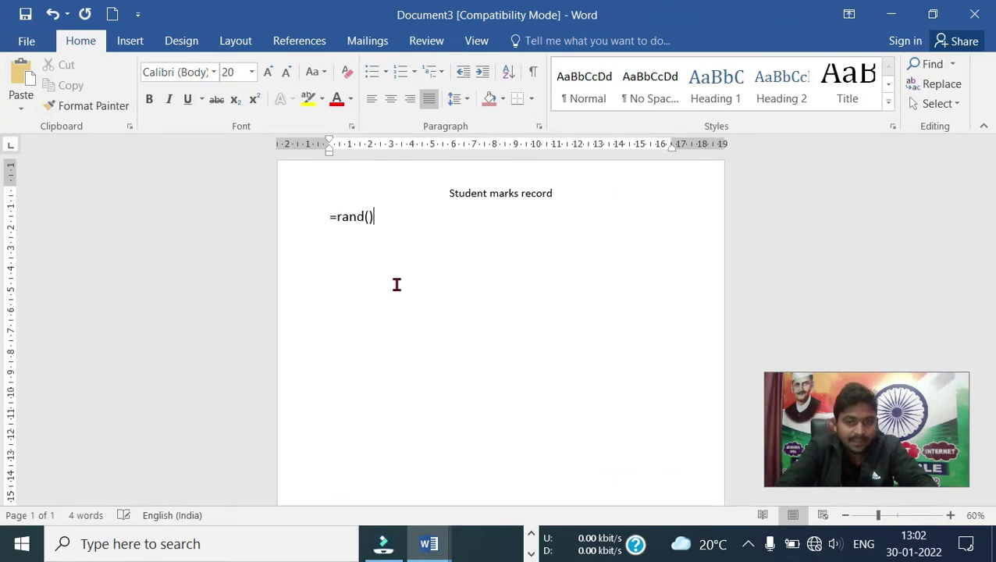
{"action": "key", "text": "Return"}
- Delete the extra sample text, leaving two paragraphs under the title
{"action": "scroll", "coordinate": [432, 325], "scroll_direction": "up", "scroll_amount": 4}
{"action": "scroll", "coordinate": [432, 324], "scroll_direction": "up", "scroll_amount": 3}
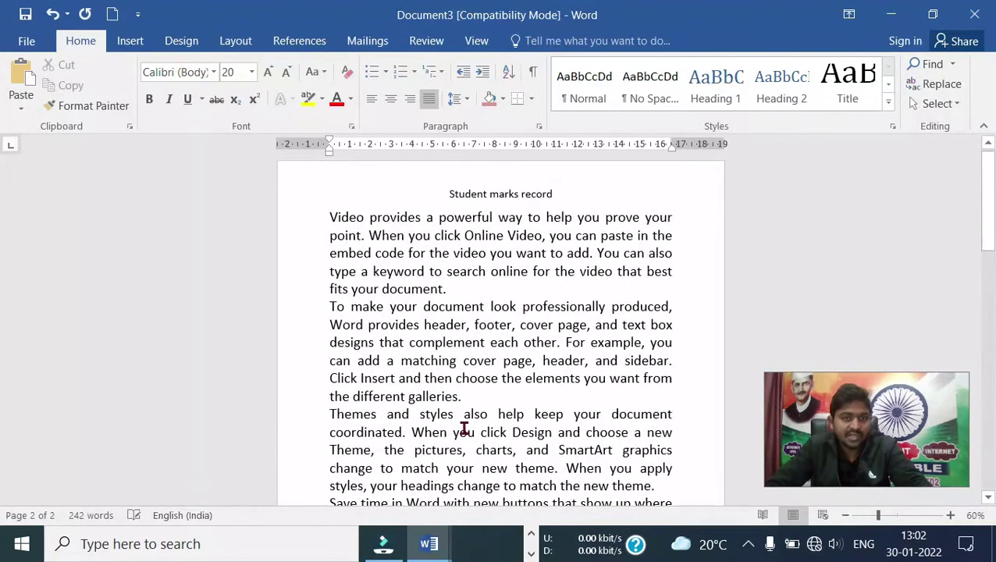
{"action": "left_click_drag", "start_coordinate": [478, 443], "coordinate": [581, 500]}
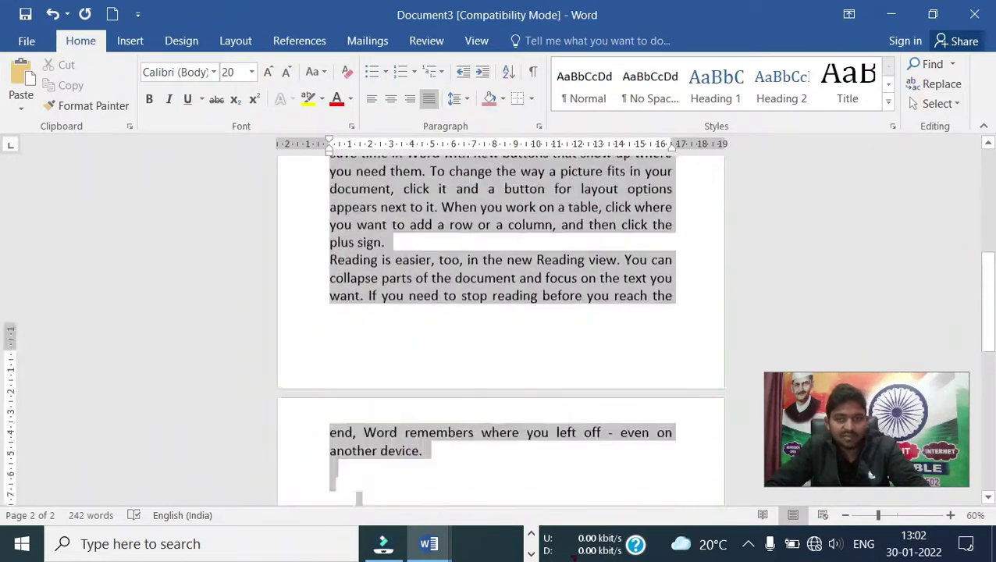
{"action": "key", "text": "Delete"}
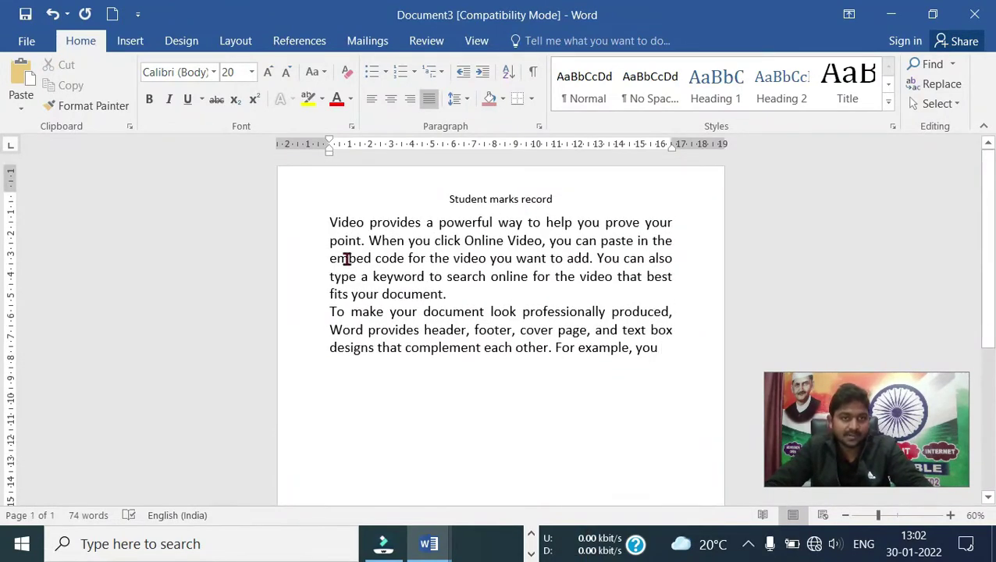
{"action": "left_click_drag", "start_coordinate": [323, 222], "coordinate": [647, 360]}
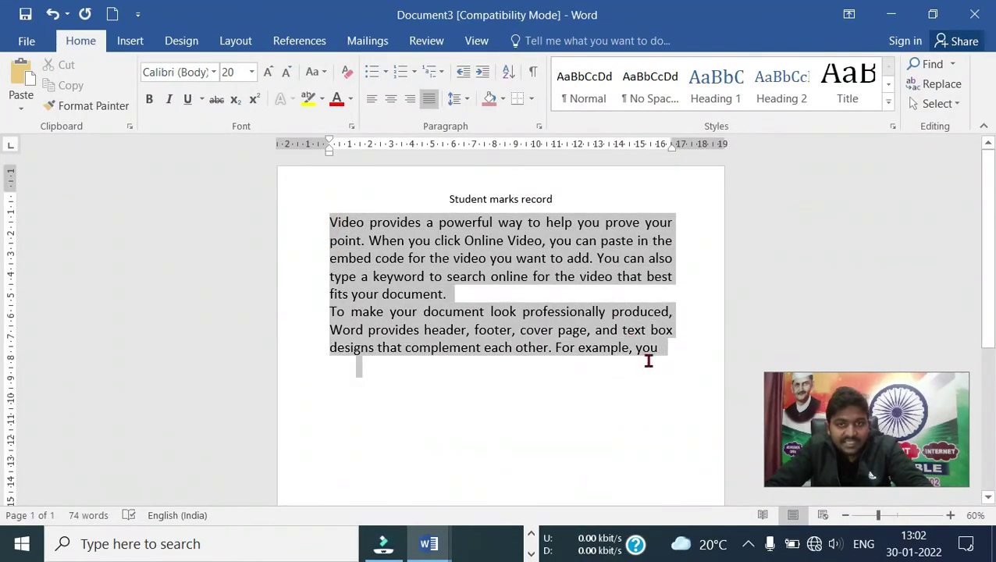
{"action": "left_click", "coordinate": [452, 294]}
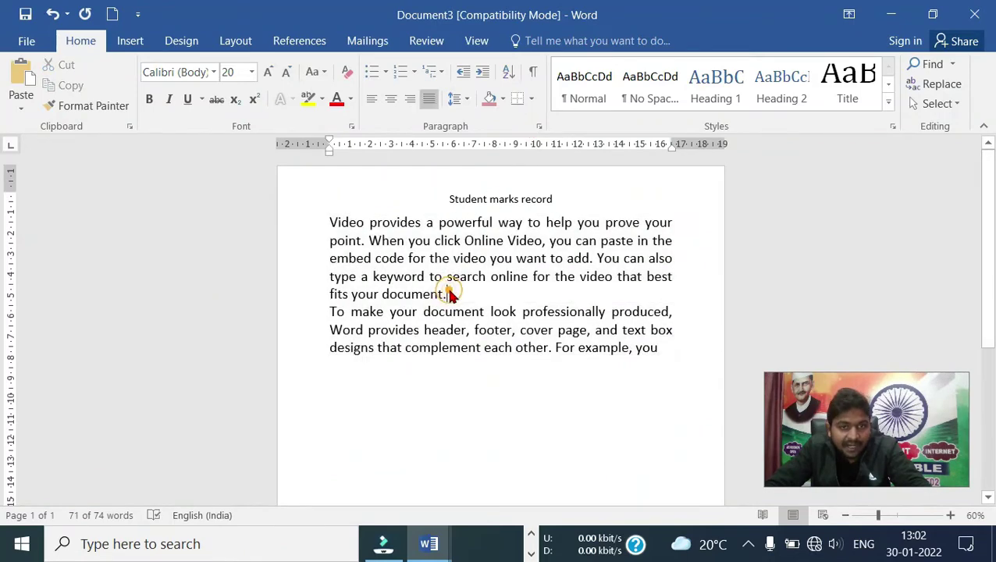
{"action": "left_click_drag", "start_coordinate": [414, 286], "coordinate": [331, 222]}
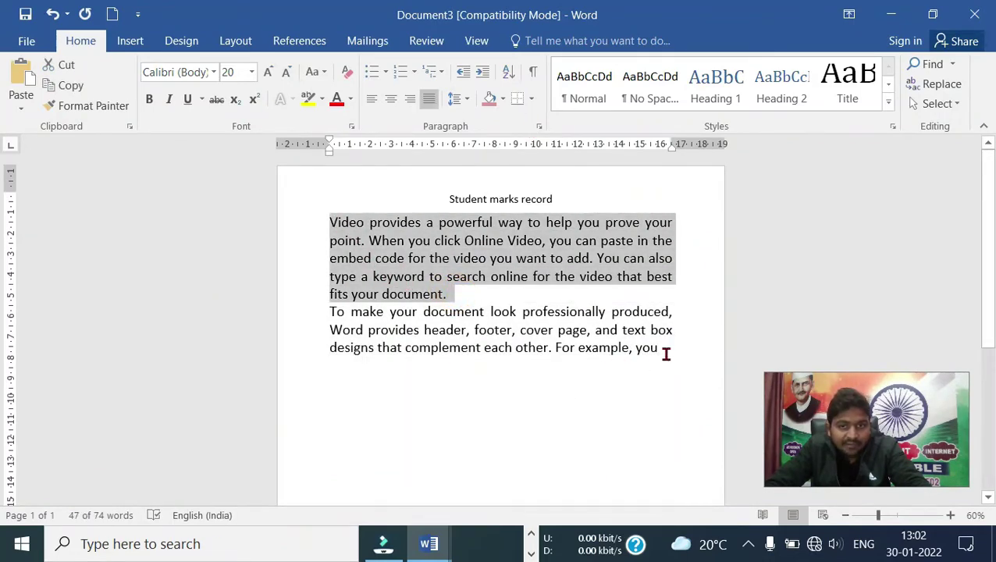
{"action": "left_click_drag", "start_coordinate": [666, 353], "coordinate": [322, 328]}
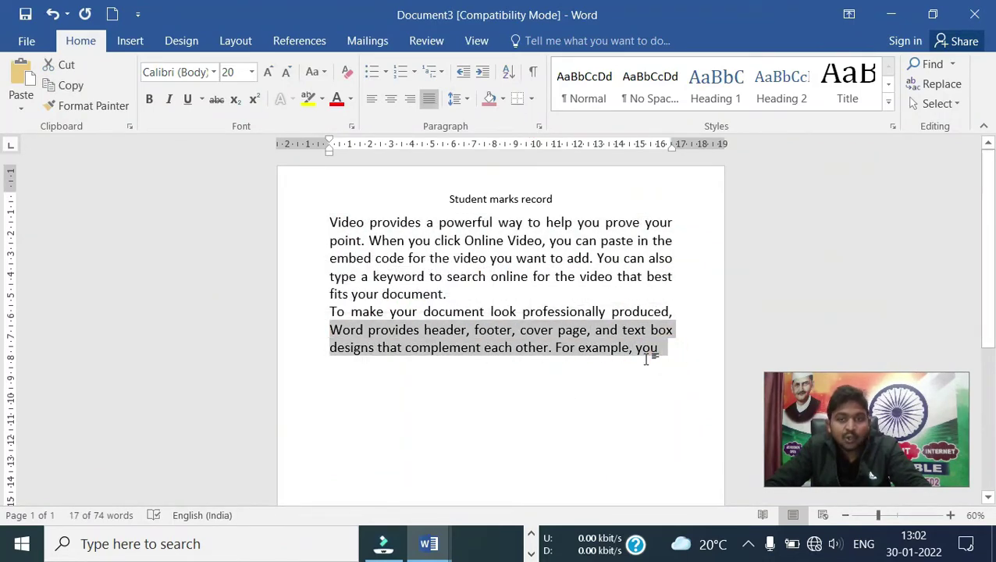
{"action": "left_click", "coordinate": [683, 356]}
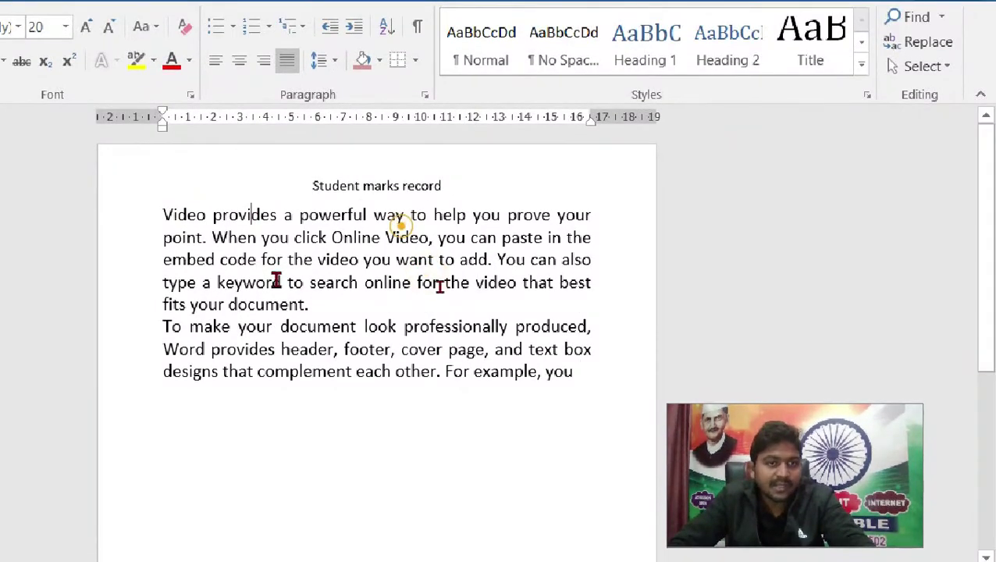
- Select both paragraphs and add bottom, top, left and right borders in turn
{"action": "mouse_move", "coordinate": [580, 373]}
{"action": "left_mouse_down"}
{"action": "mouse_move", "coordinate": [178, 244]}
{"action": "mouse_move", "coordinate": [160, 216]}
{"action": "left_mouse_up"}
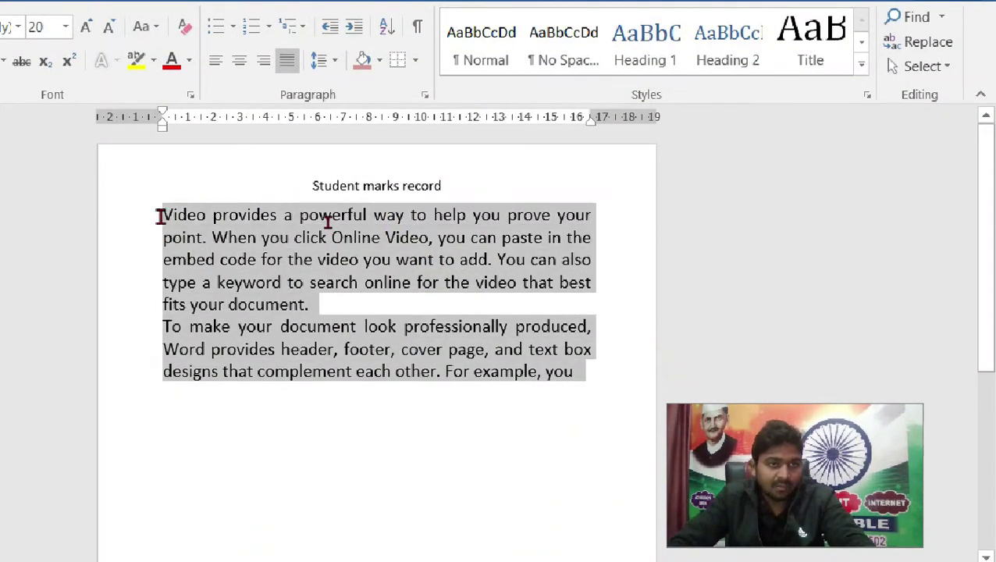
{"action": "left_click", "coordinate": [415, 70]}
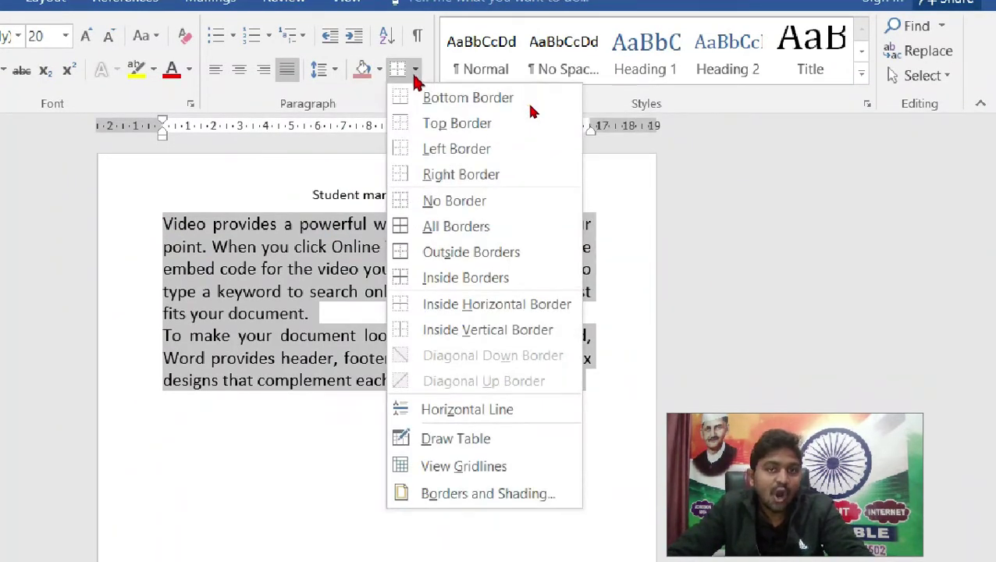
{"action": "left_click", "coordinate": [449, 102]}
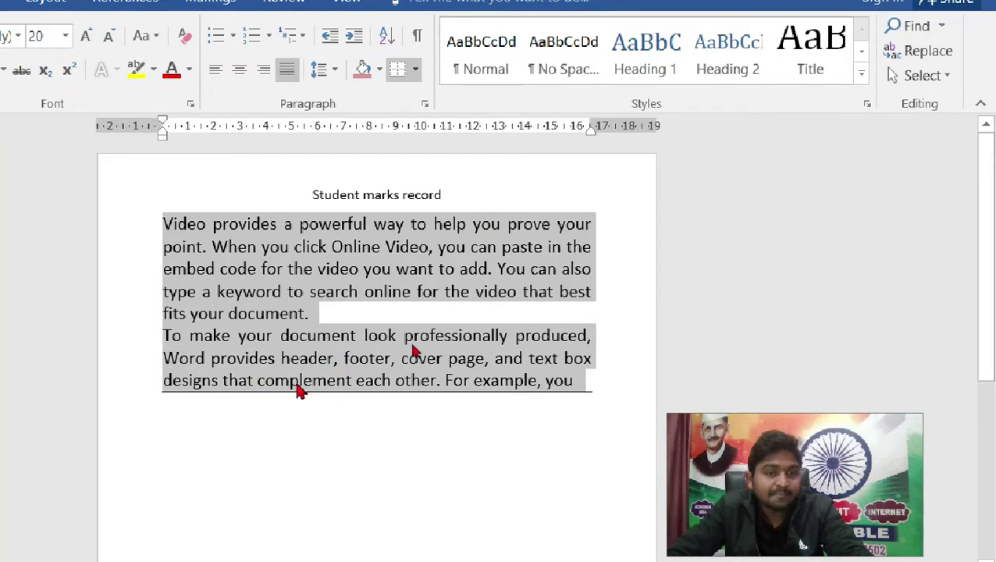
{"action": "left_click", "coordinate": [415, 71]}
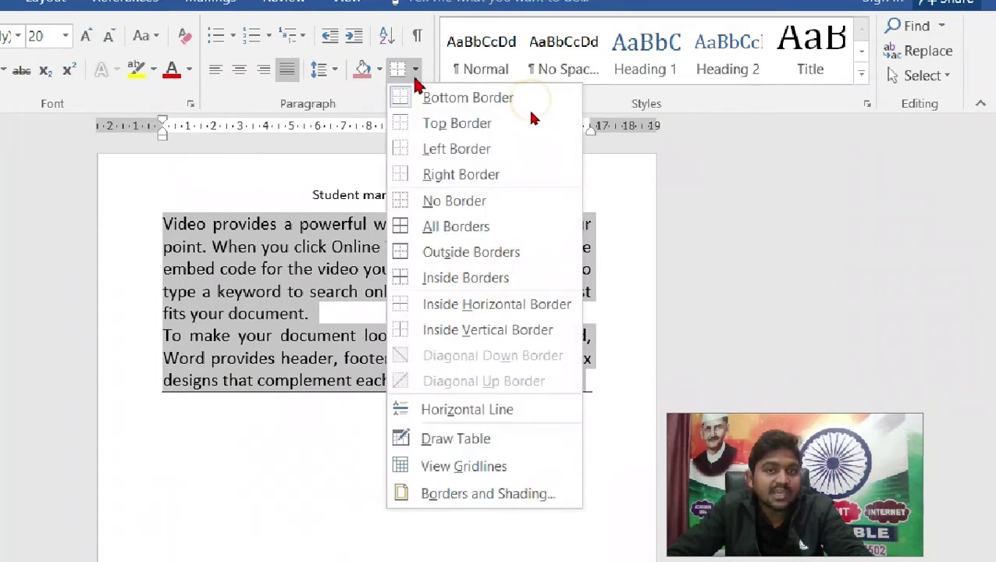
{"action": "left_click", "coordinate": [426, 126]}
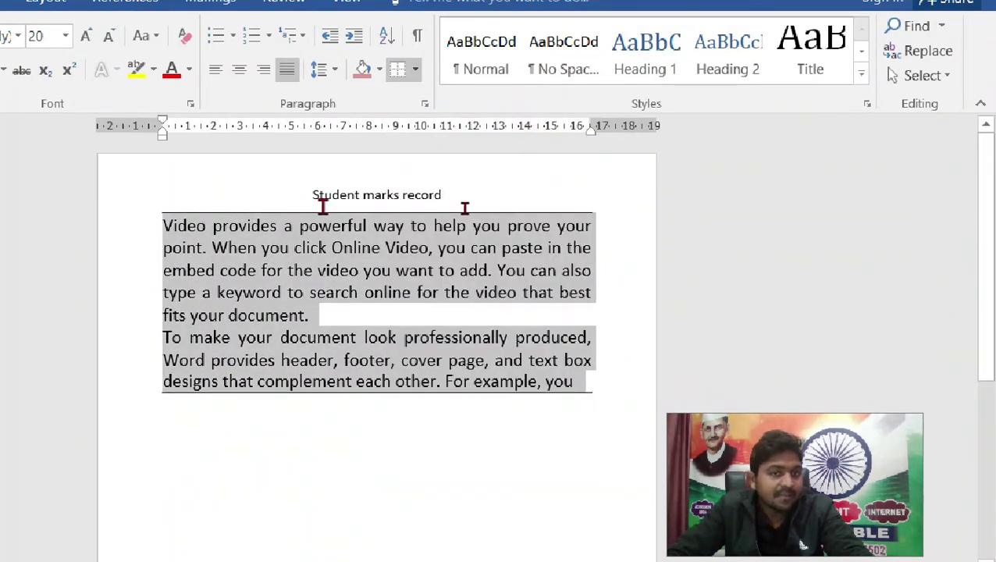
{"action": "left_click", "coordinate": [415, 71]}
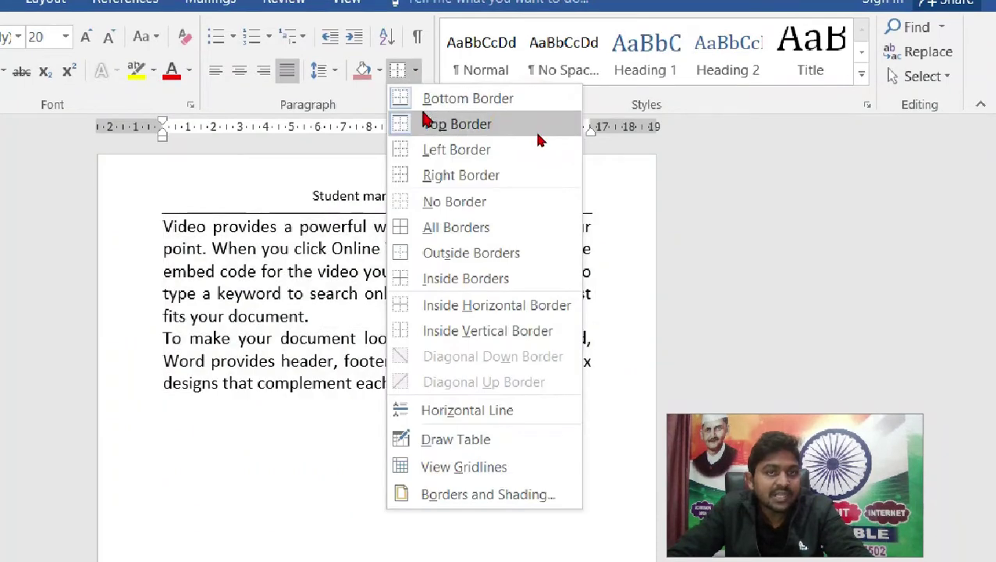
{"action": "left_click", "coordinate": [426, 156]}
{"action": "left_click", "coordinate": [415, 70]}
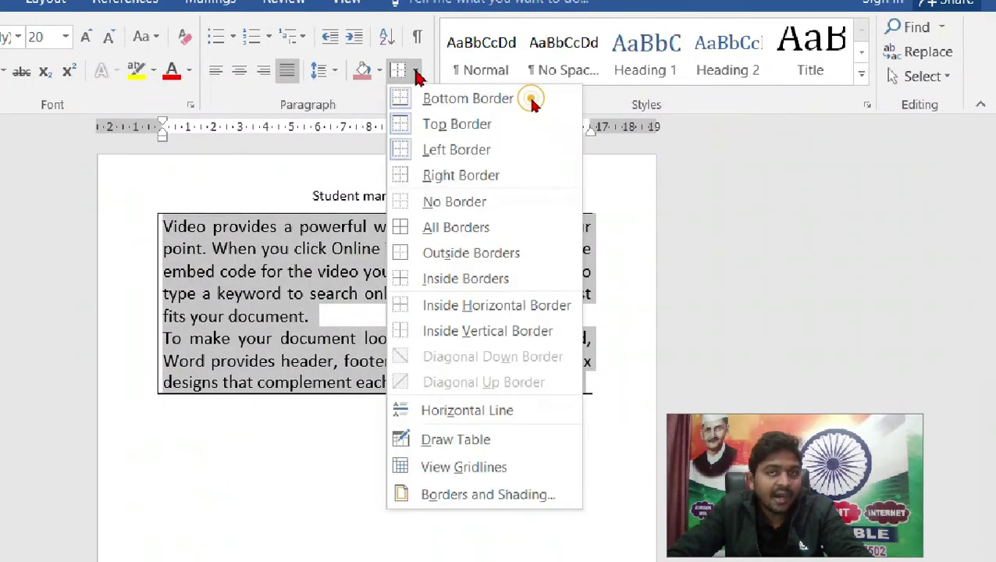
{"action": "left_click", "coordinate": [432, 177]}
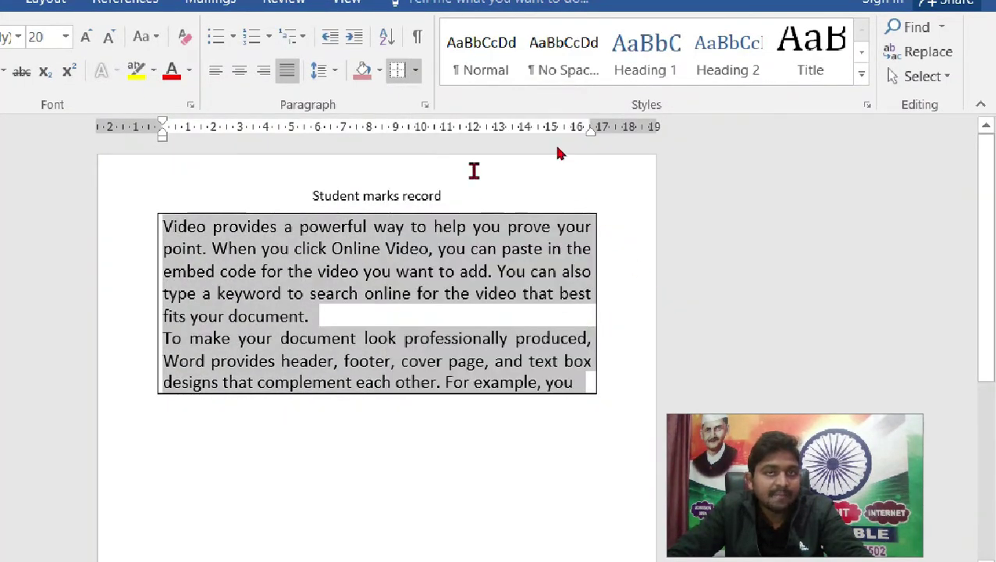
- Clear those borders, then apply All Borders to the paragraphs
{"action": "left_click", "coordinate": [415, 72]}
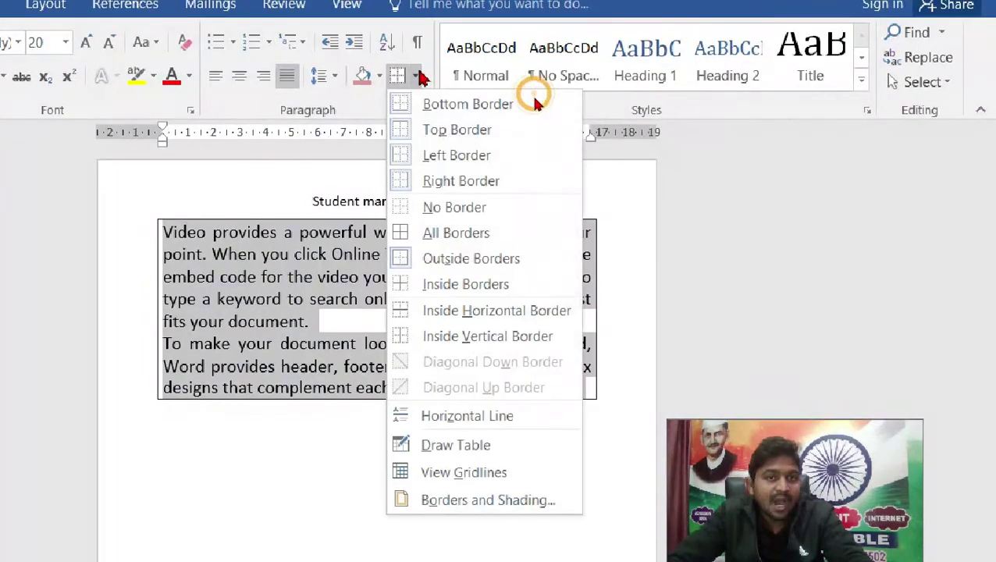
{"action": "left_click", "coordinate": [428, 210]}
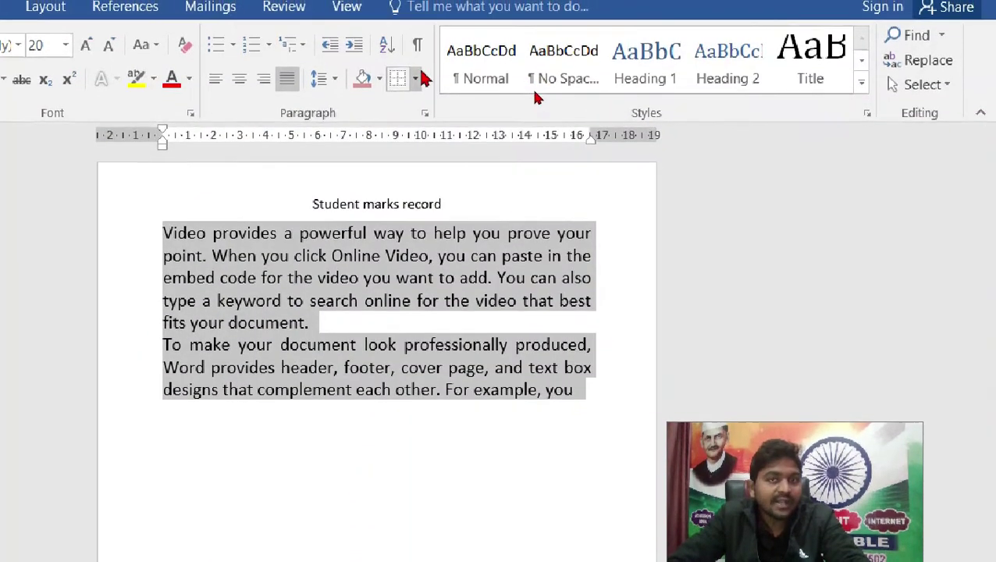
{"action": "left_click", "coordinate": [416, 76]}
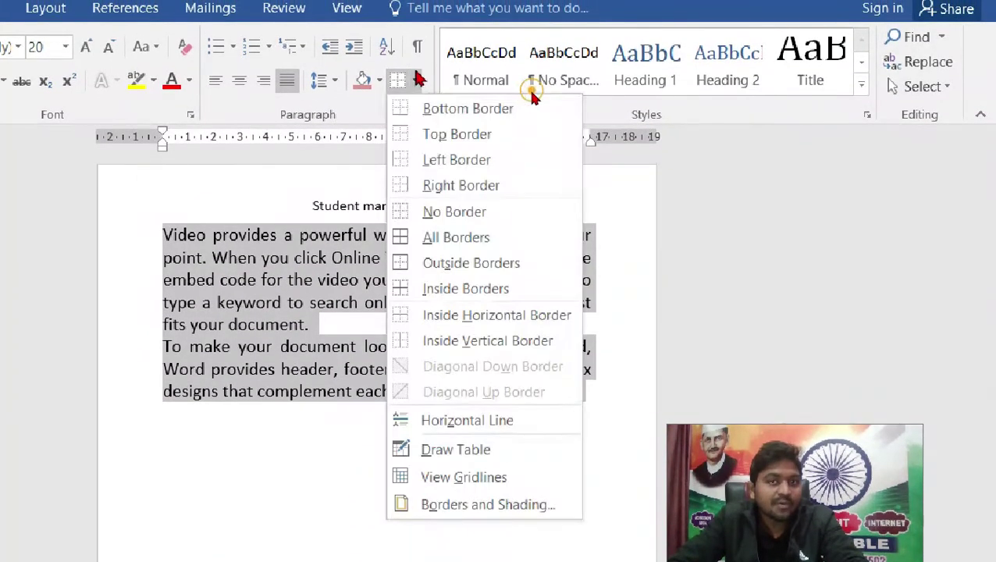
{"action": "left_click", "coordinate": [427, 242]}
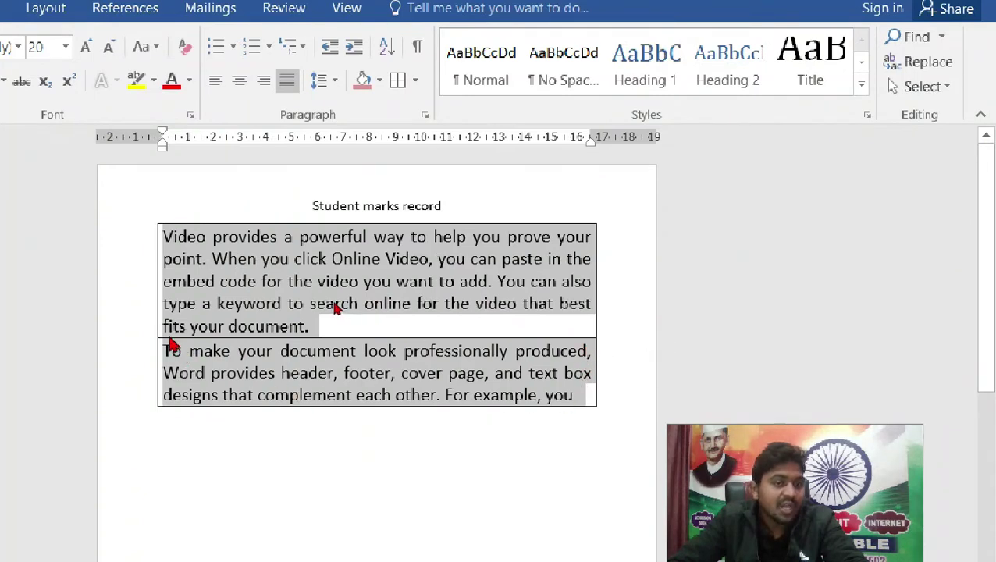
- Try No Border and Outside Borders on the paragraphs, ending with borders removed
{"action": "left_click", "coordinate": [415, 80]}
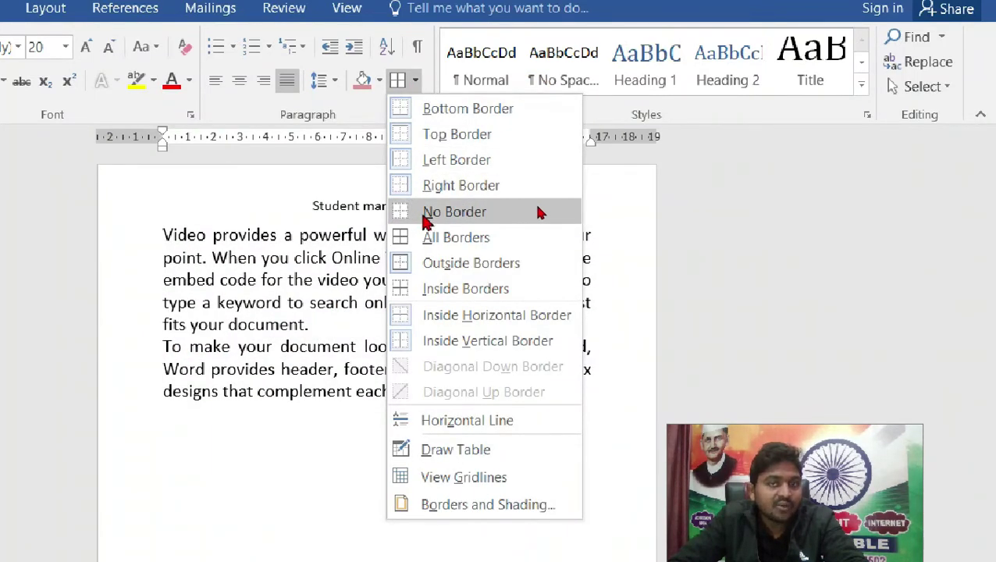
{"action": "left_click", "coordinate": [428, 219]}
{"action": "left_click", "coordinate": [415, 79]}
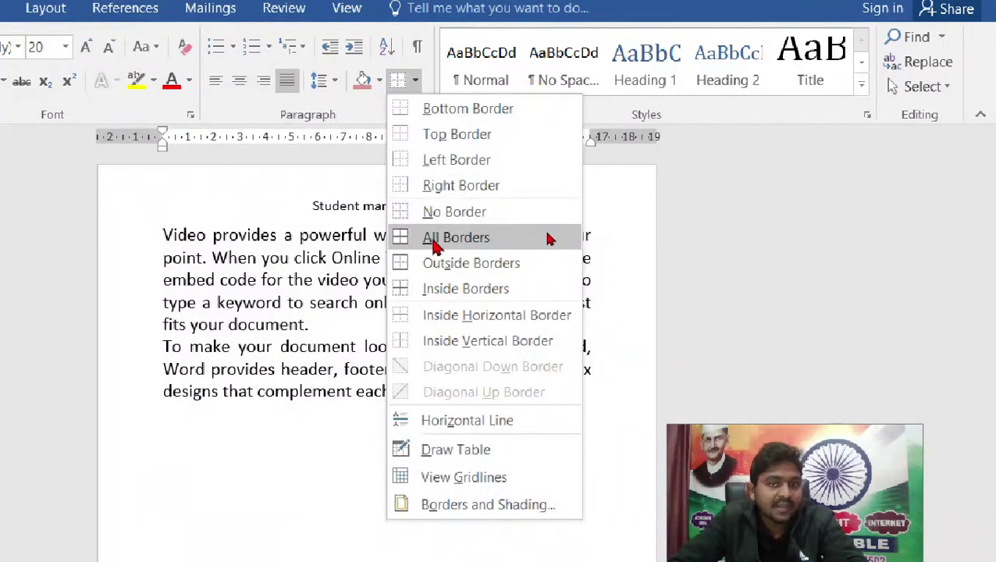
{"action": "left_click", "coordinate": [439, 270]}
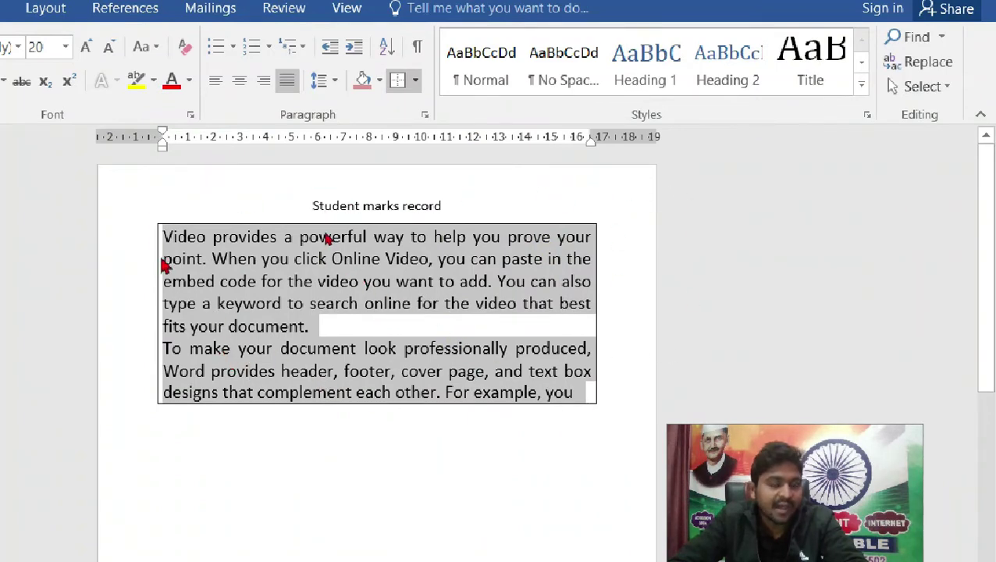
{"action": "left_click", "coordinate": [415, 81]}
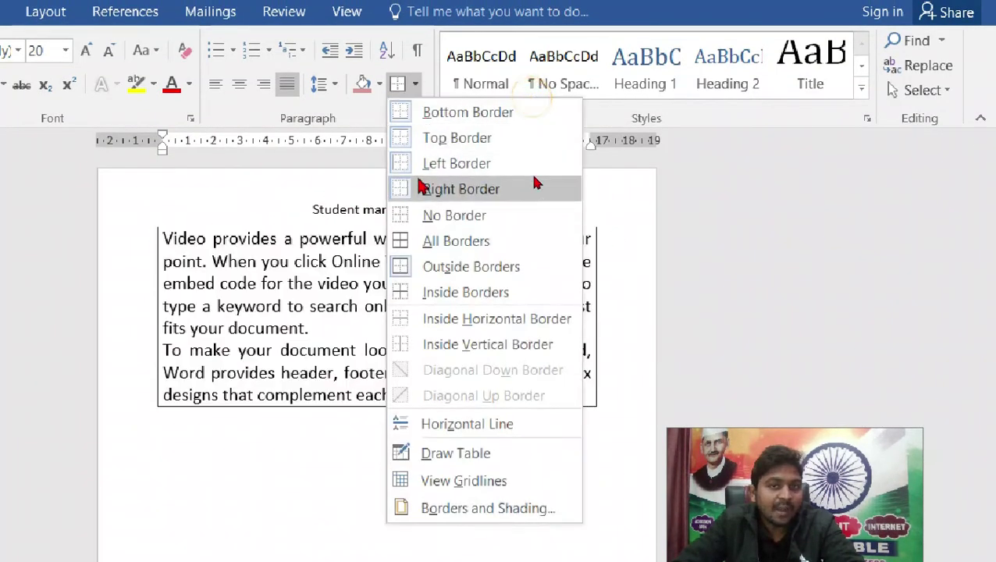
{"action": "left_click", "coordinate": [531, 210]}
{"action": "left_click", "coordinate": [416, 86]}
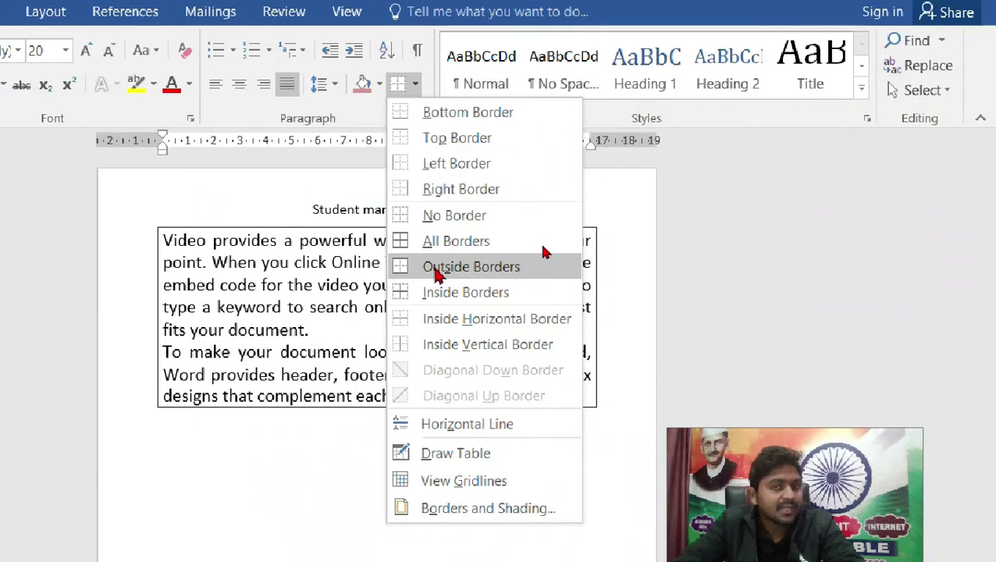
{"action": "key", "text": "Escape"}
- Replace both sample paragraphs with the name 'ram' followed by a new line
{"action": "left_click_drag", "start_coordinate": [574, 398], "coordinate": [165, 240]}
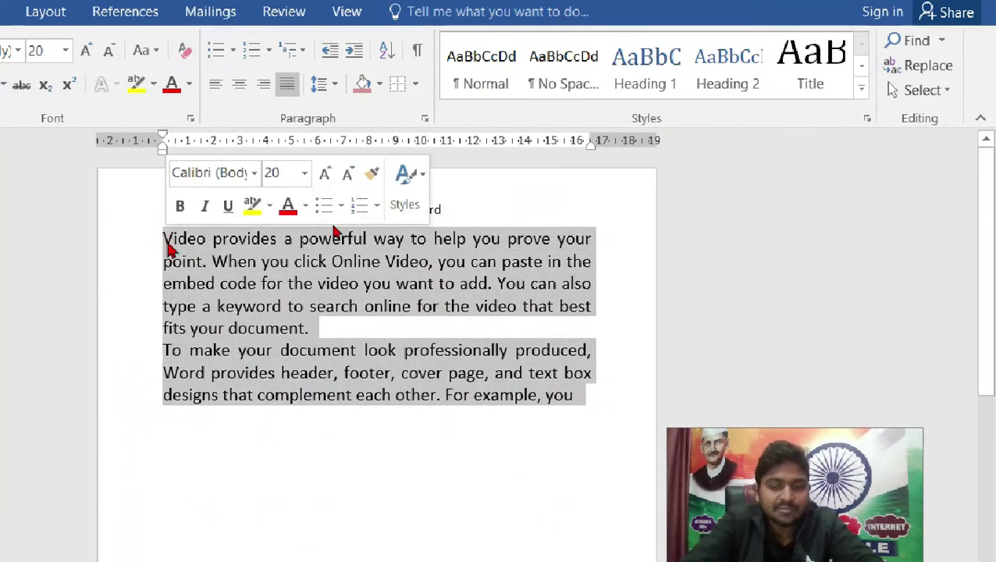
{"action": "key", "text": "BackSpace"}
{"action": "type", "text": "ram"}
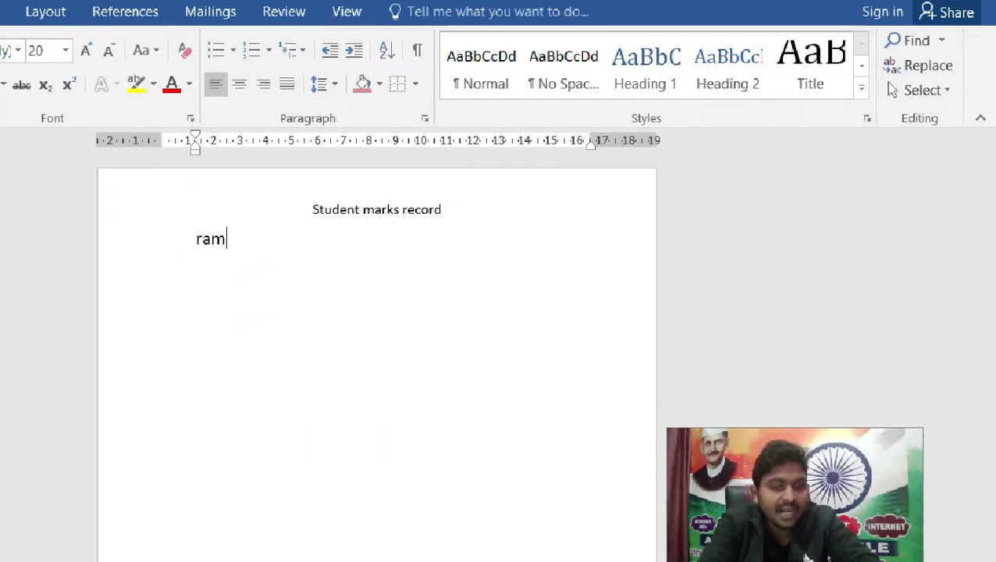
{"action": "key", "text": "Return"}
- Type the names shyam, gita and sita on separate lines
{"action": "type", "text": "shyam"}
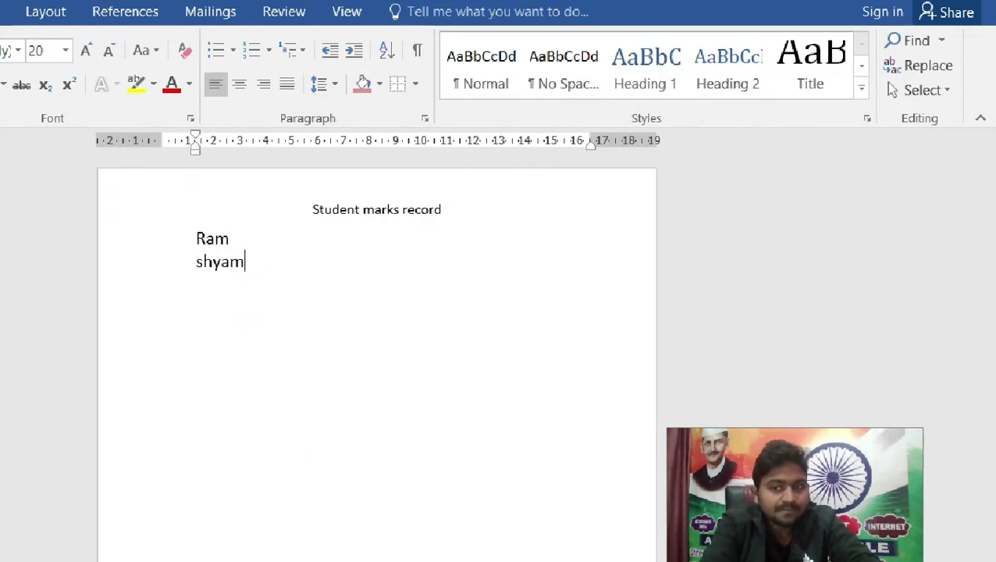
{"action": "key", "text": "Return"}
{"action": "type", "text": "gita"}
{"action": "key", "text": "Return"}
{"action": "type", "text": "sita"}
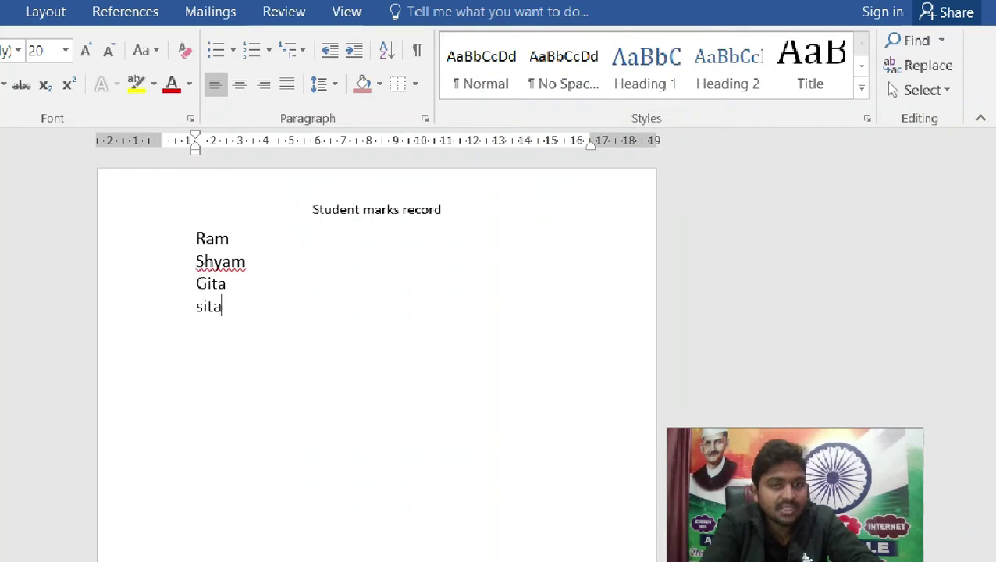
{"action": "key", "text": "Return"}
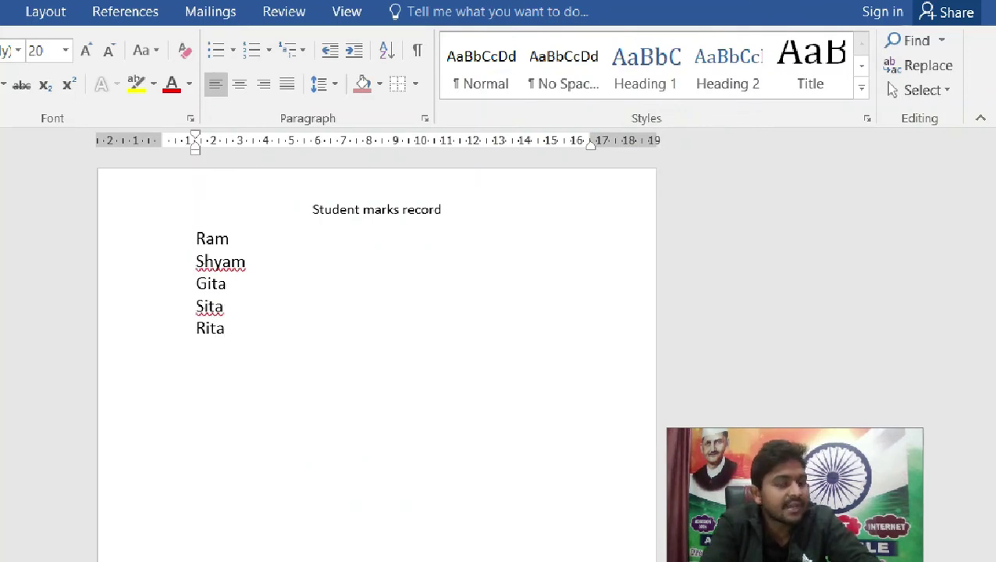
{"action": "type", "text": "mohan"}
{"action": "key", "text": "Return"}
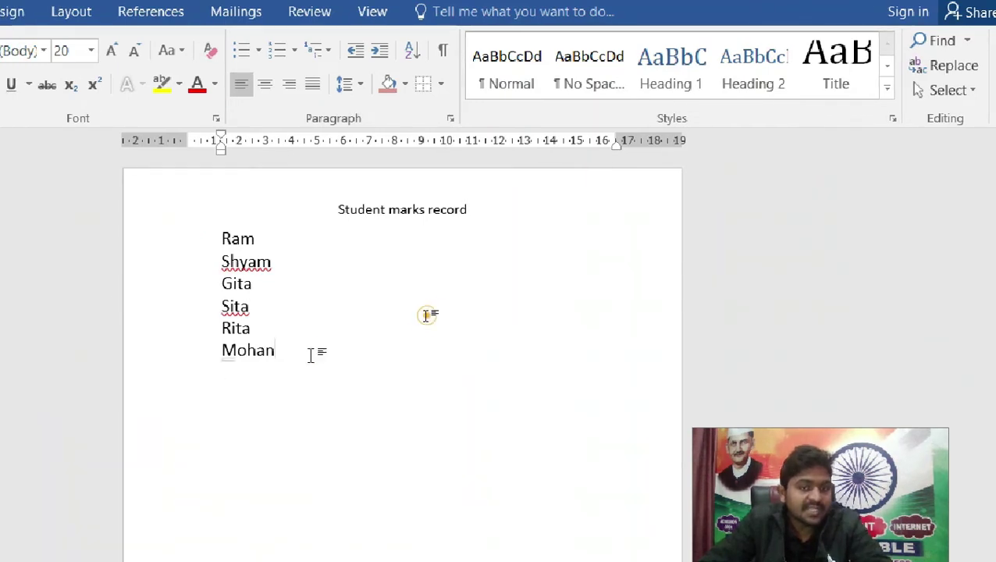
- Complete Ram's line to read 'Ram is good boy'
{"action": "left_click", "coordinate": [263, 239]}
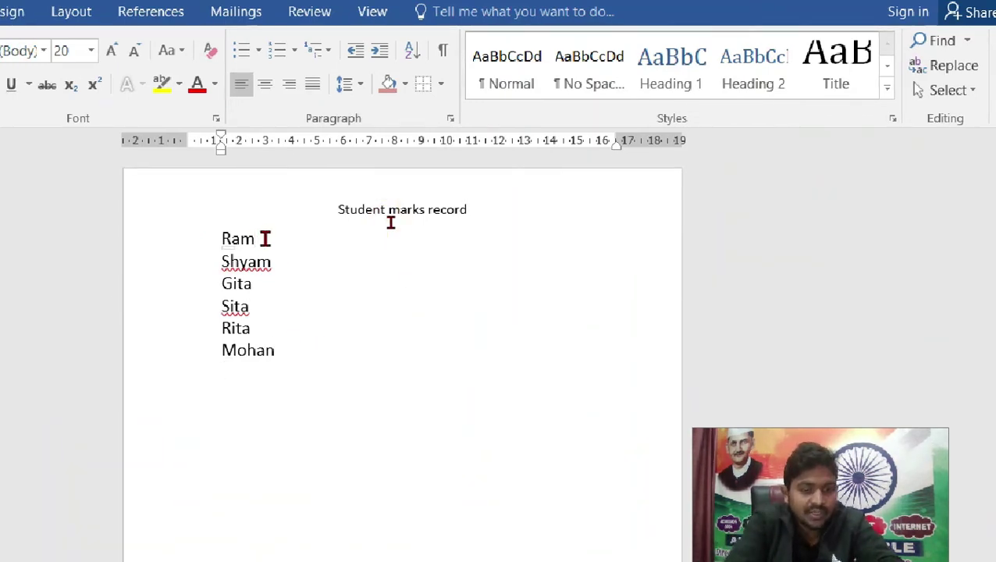
{"action": "type", "text": "isgood boy"}
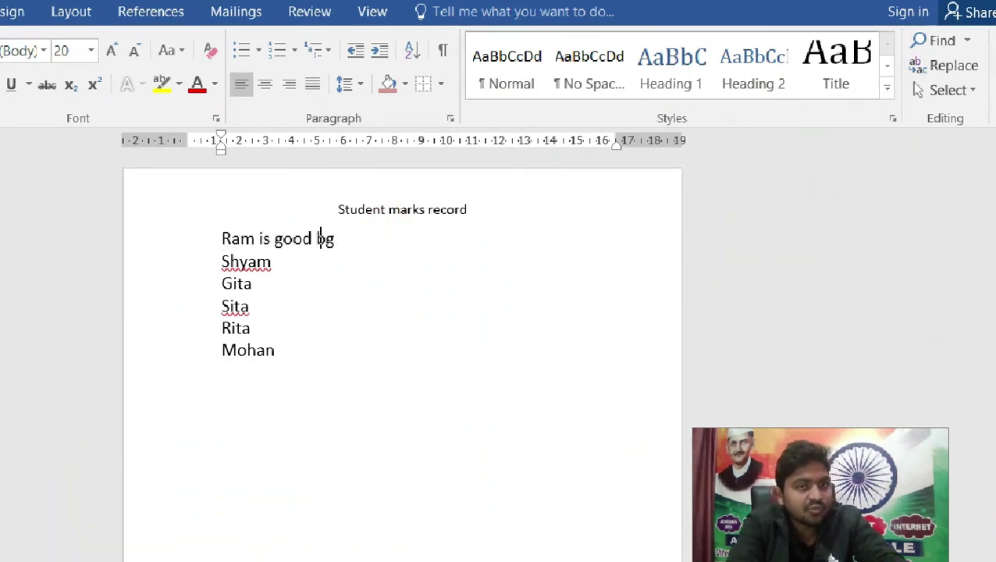
{"action": "key", "text": "BackSpace"}
{"action": "key", "text": "BackSpace"}
{"action": "type", "text": "is so na"}
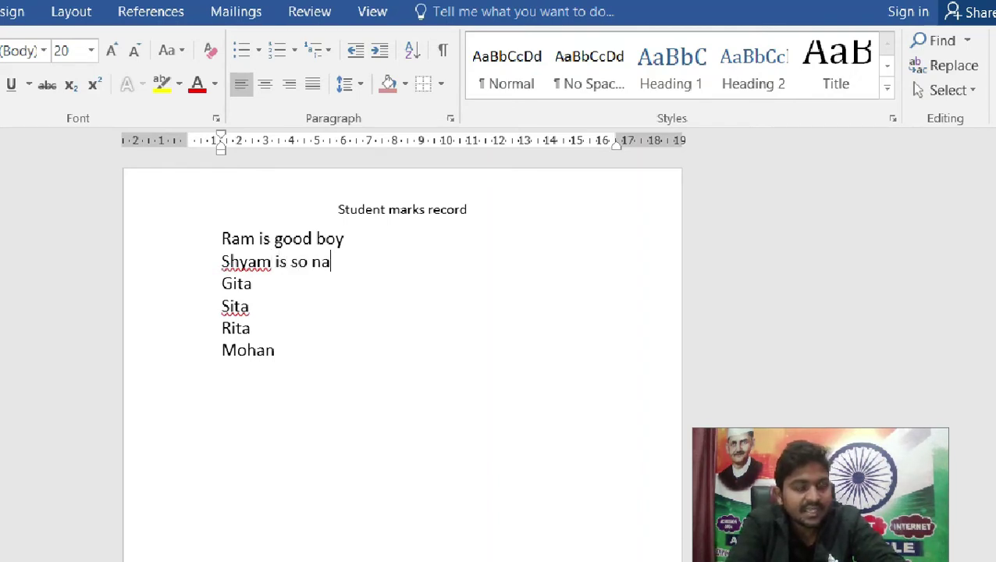
{"action": "key", "text": "BackSpace"}
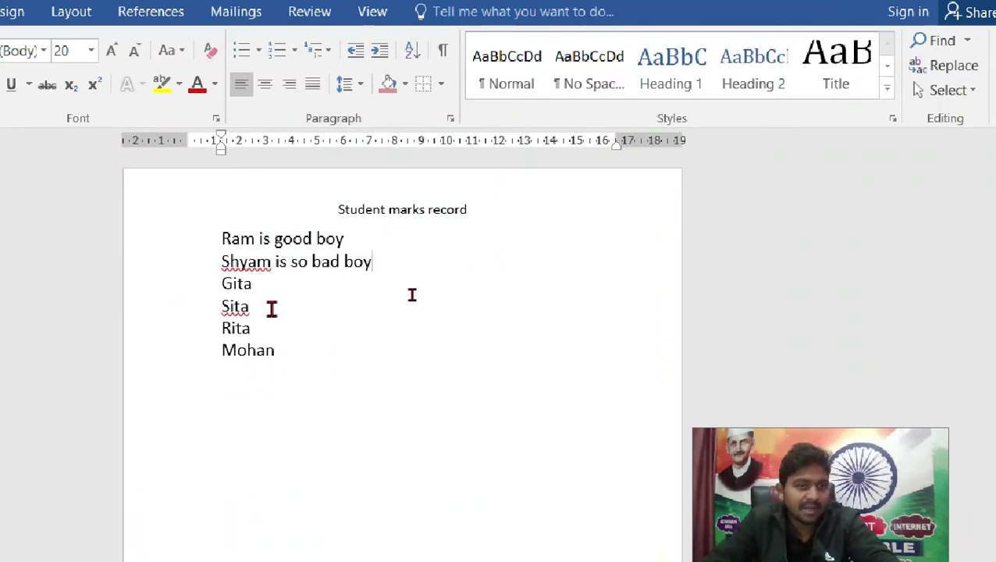
{"action": "key", "text": "Down"}
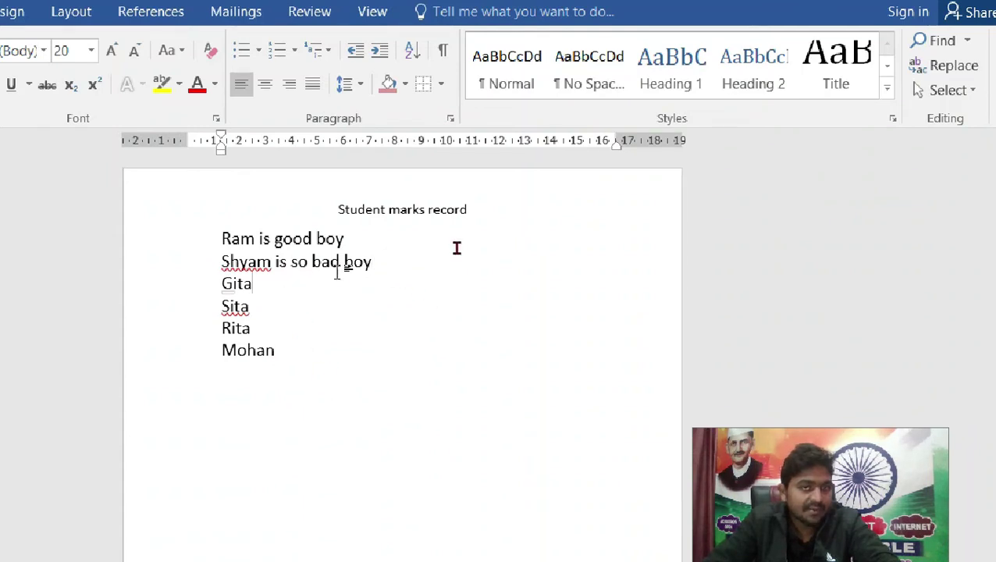
- Copy 'is so bad boy' from Shyam's line and paste it after Gita, Sita, Mohan and Rita
{"action": "left_click_drag", "start_coordinate": [361, 261], "coordinate": [288, 263]}
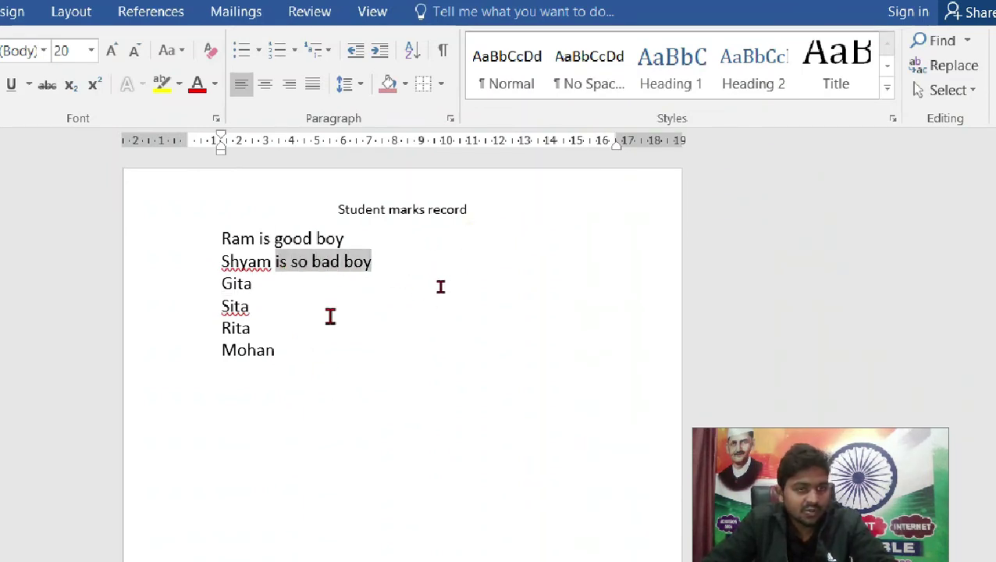
{"action": "left_click", "coordinate": [278, 290]}
{"action": "left_click", "coordinate": [283, 291]}
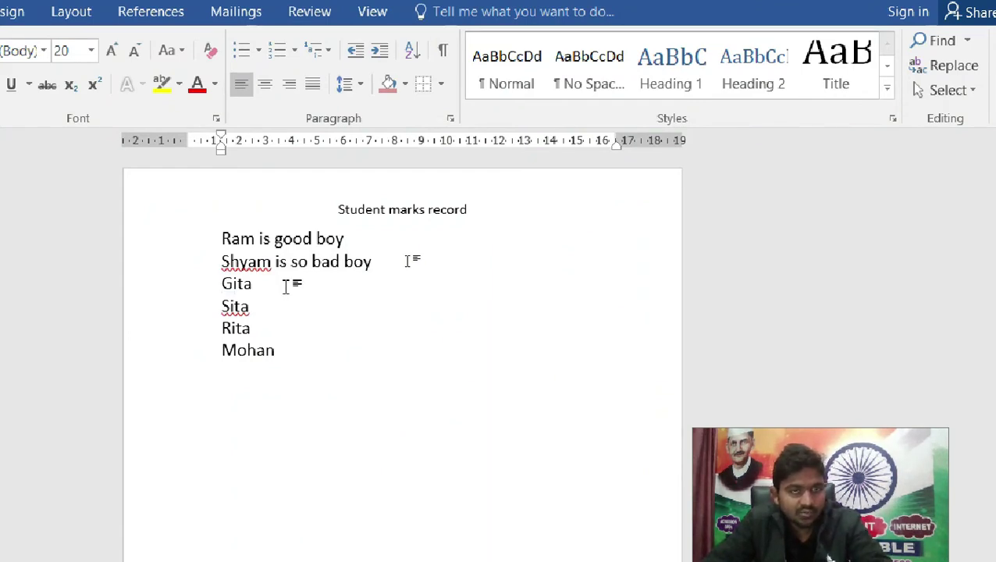
{"action": "type", "text": "is so bad boy"}
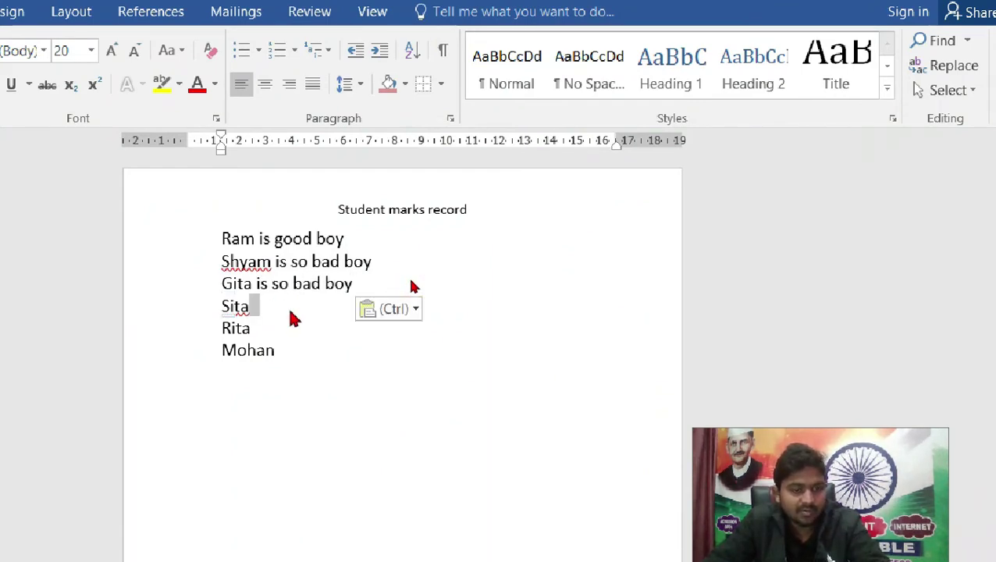
{"action": "type", "text": "is so bad boy"}
{"action": "left_click", "coordinate": [291, 328]}
{"action": "type", "text": "is so bad boy"}
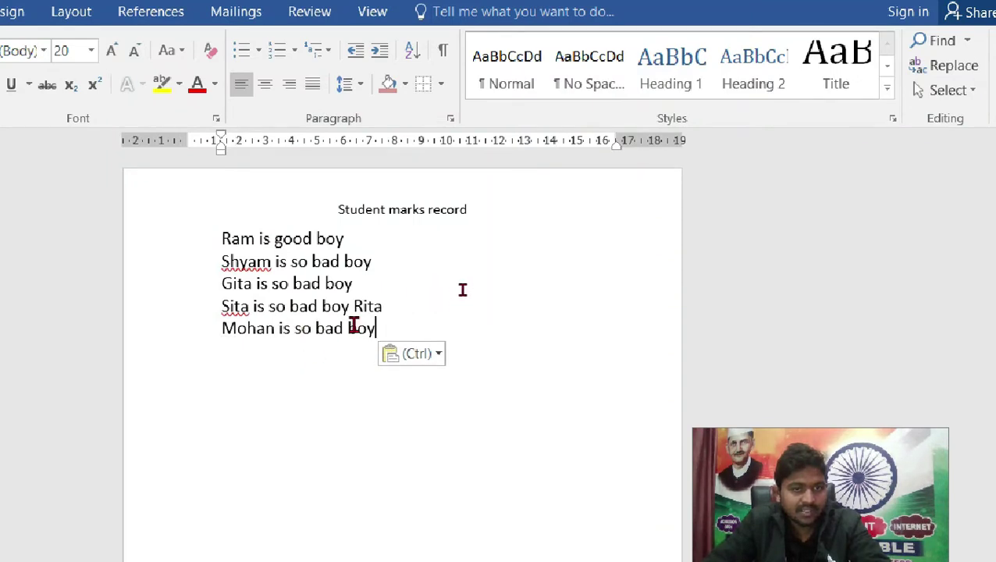
{"action": "left_click", "coordinate": [352, 306]}
{"action": "key", "text": "Return"}
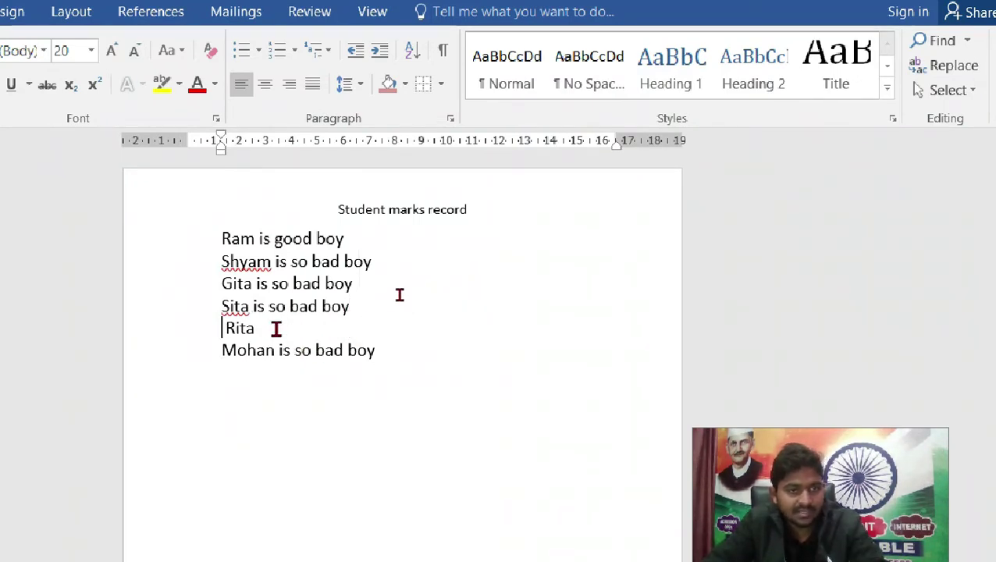
{"action": "left_click", "coordinate": [284, 328]}
{"action": "type", "text": "is so bad boy"}
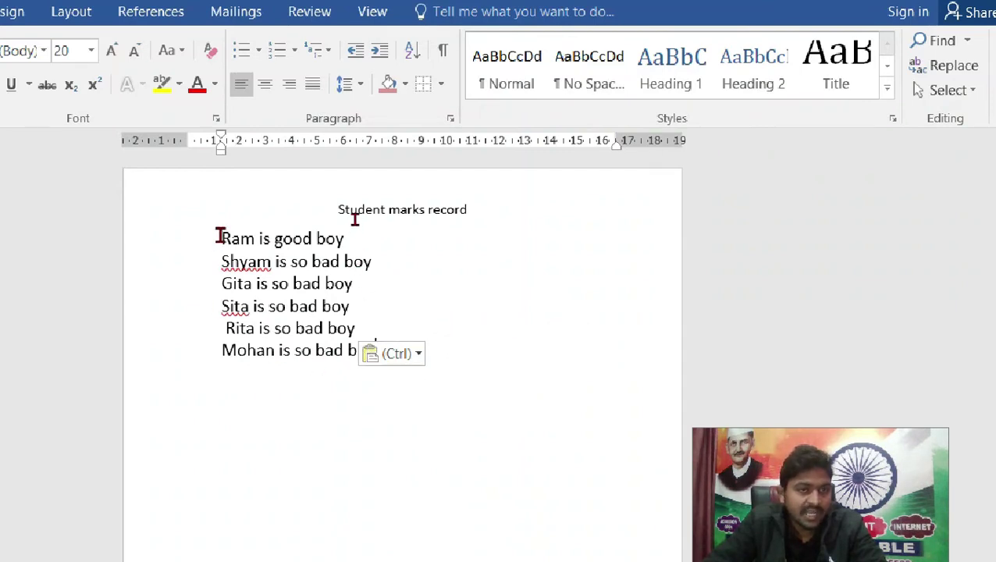
- Select the six sentences, apply All Borders, then remove them again
{"action": "left_click_drag", "start_coordinate": [221, 236], "coordinate": [406, 353]}
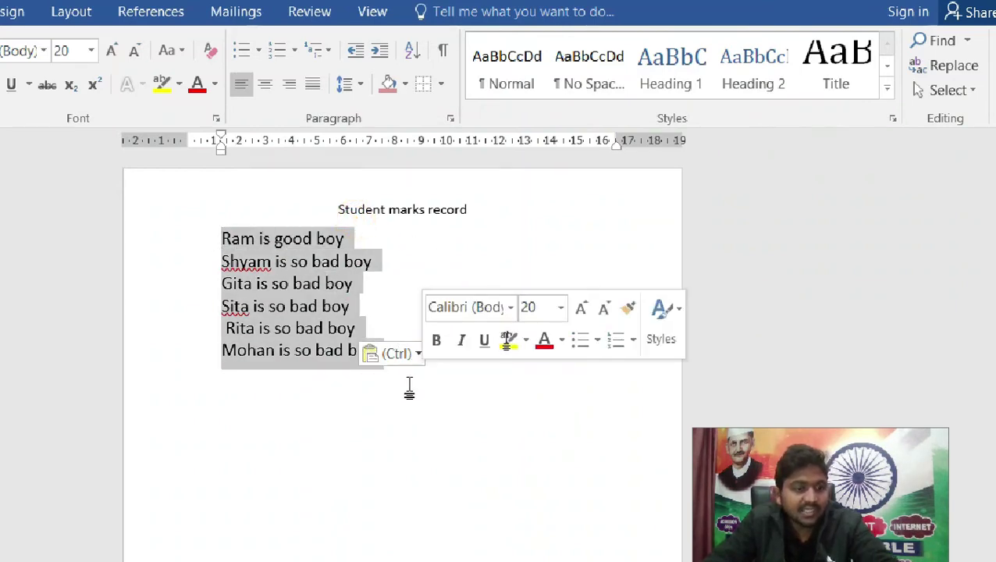
{"action": "left_click", "coordinate": [441, 86]}
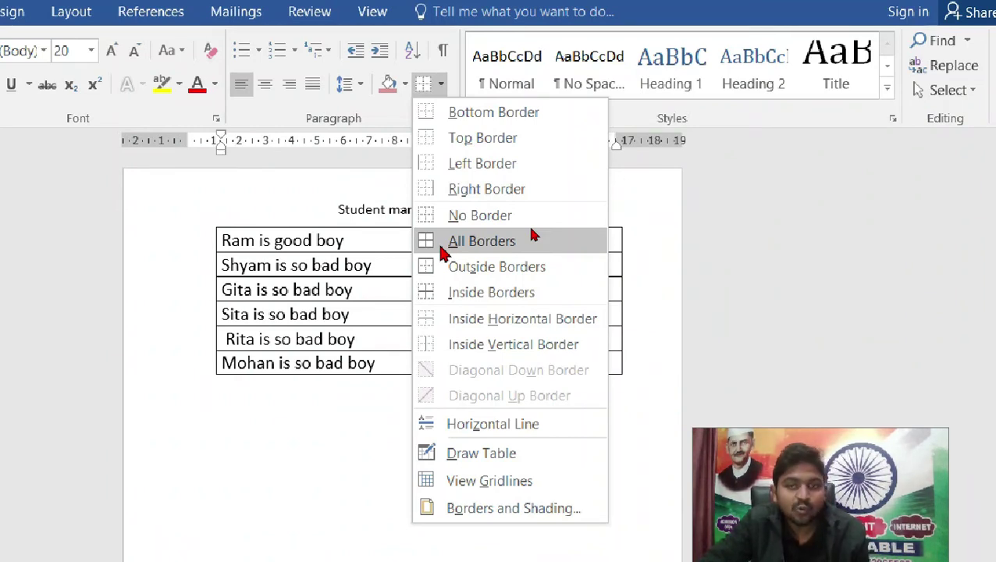
{"action": "left_click", "coordinate": [477, 244]}
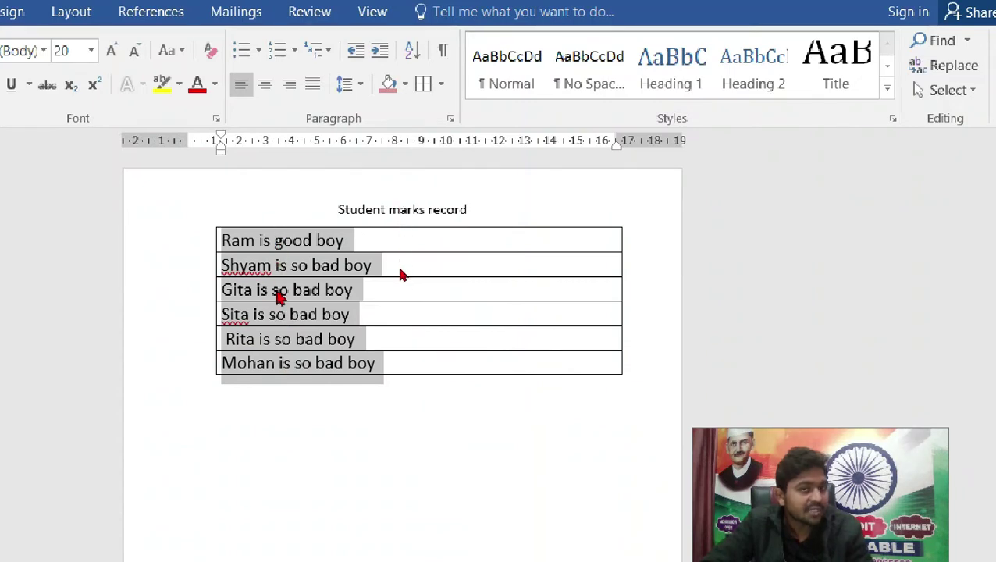
{"action": "left_click", "coordinate": [441, 83]}
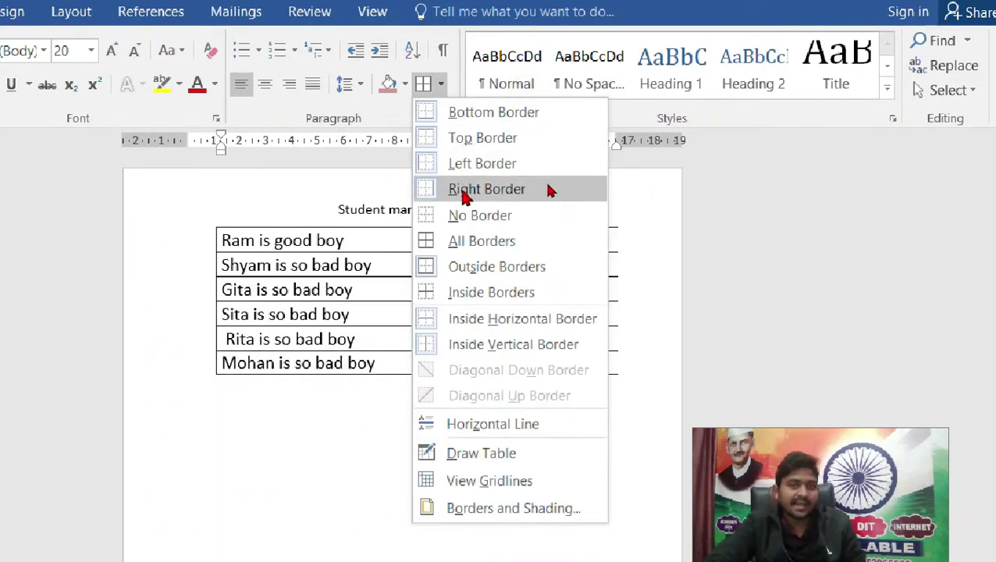
{"action": "left_click", "coordinate": [458, 216]}
- Try lines only between the sentences, then set No Border on all six lines
{"action": "left_click", "coordinate": [442, 84]}
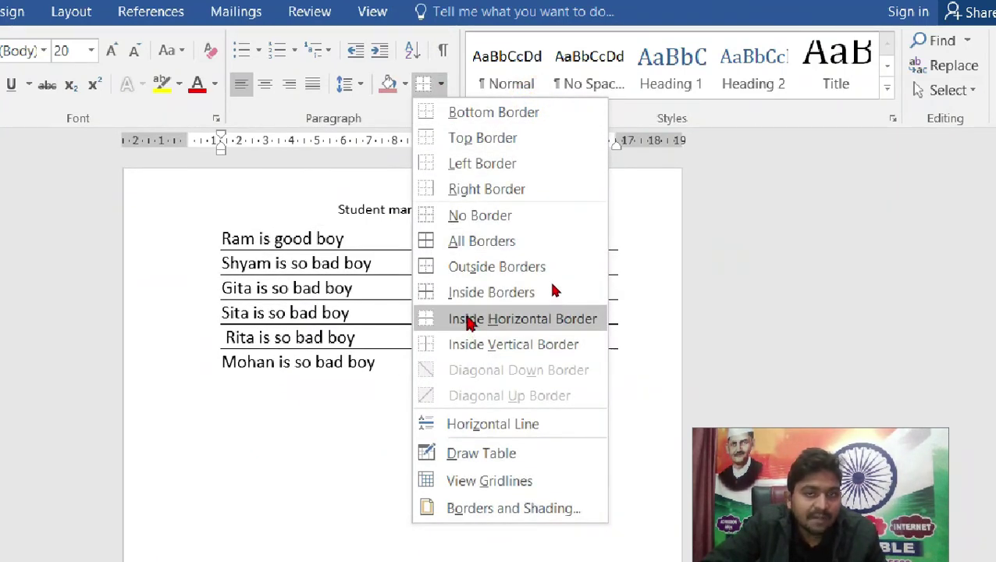
{"action": "left_click", "coordinate": [493, 325]}
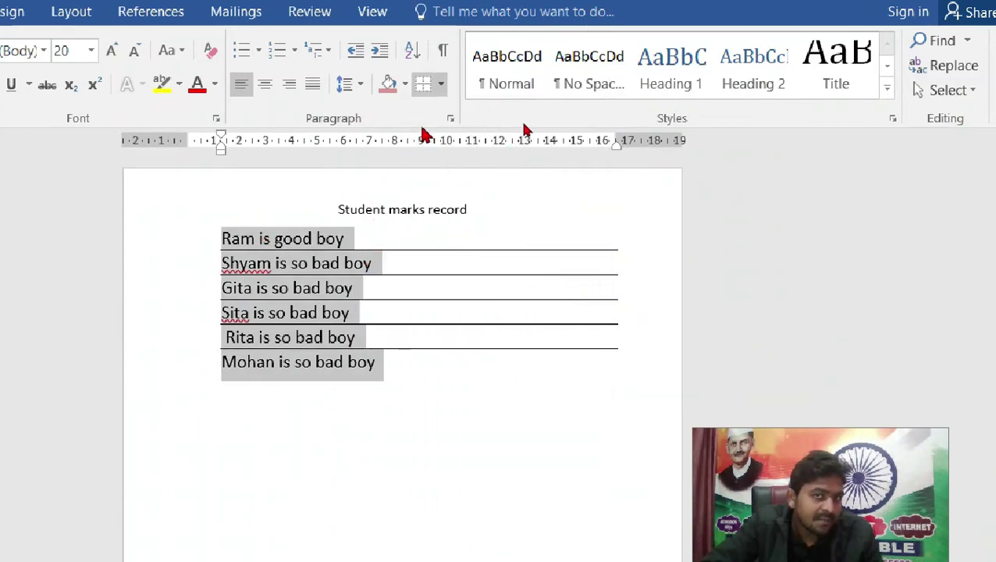
{"action": "left_click", "coordinate": [442, 84]}
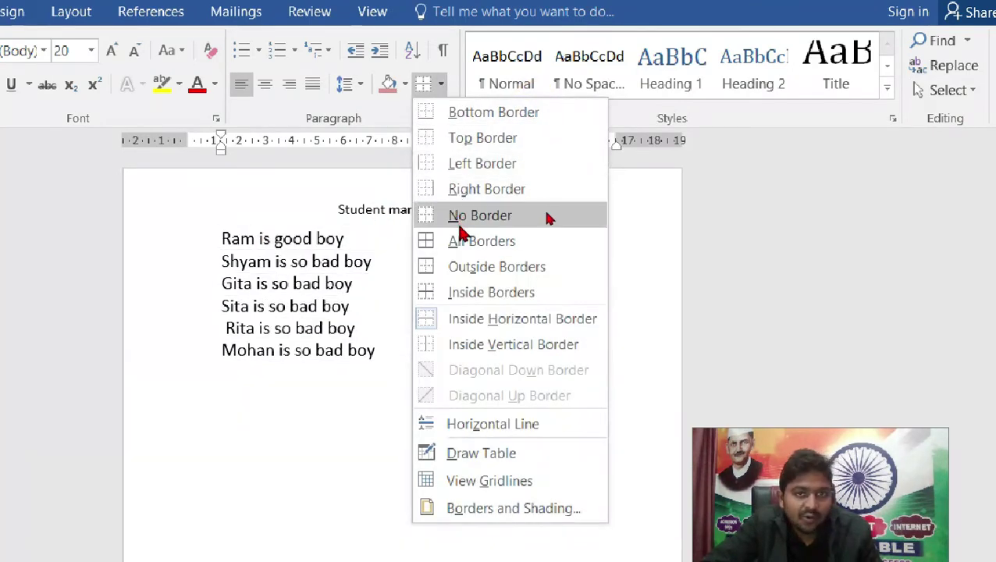
{"action": "left_click", "coordinate": [434, 125]}
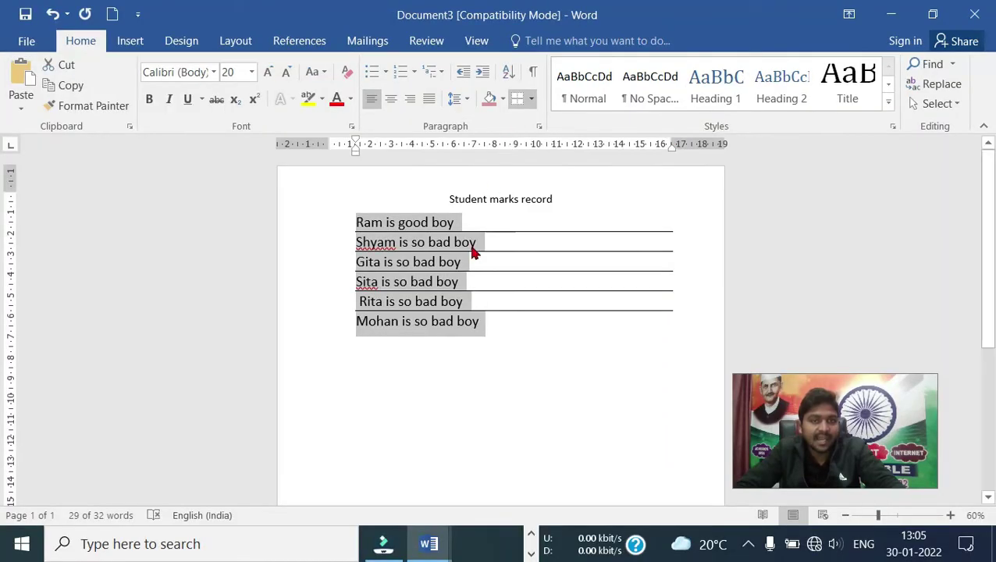
{"action": "left_click", "coordinate": [533, 100]}
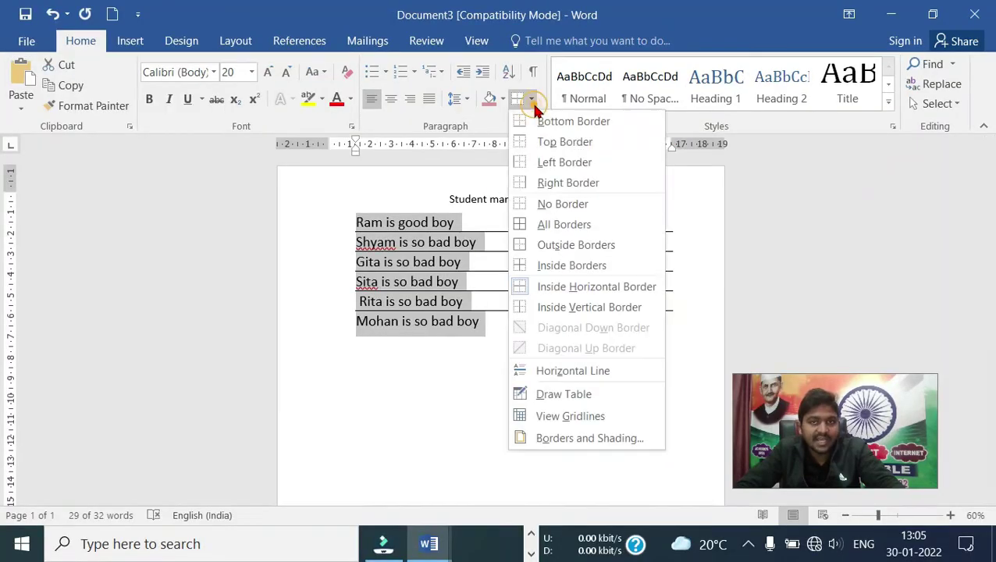
{"action": "left_click", "coordinate": [539, 203]}
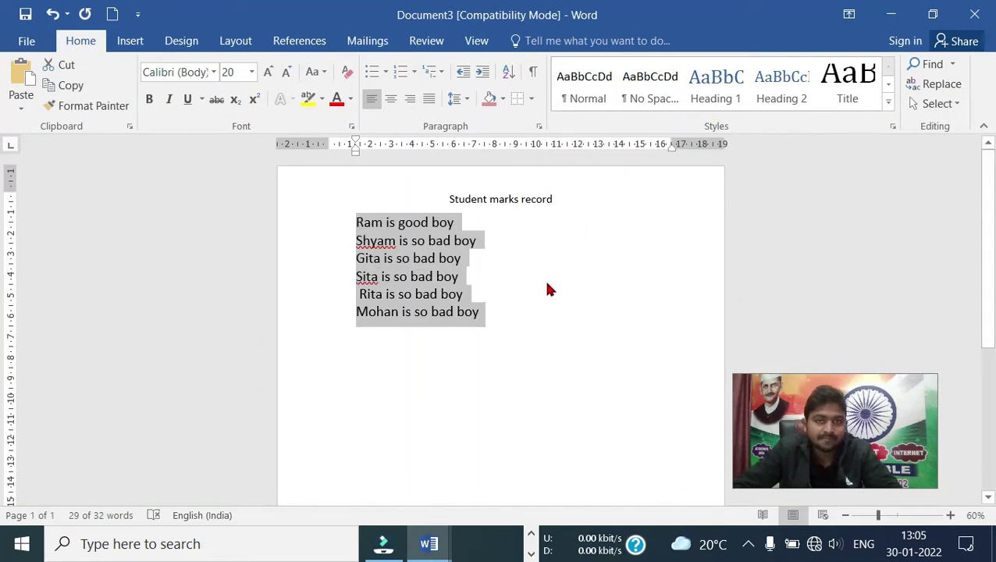
- Select the six name lines, settle on the Normal style after trying No Spacing, and grow the font to 18 pt
{"action": "left_click", "coordinate": [506, 331]}
{"action": "left_click_drag", "start_coordinate": [506, 331], "coordinate": [346, 223]}
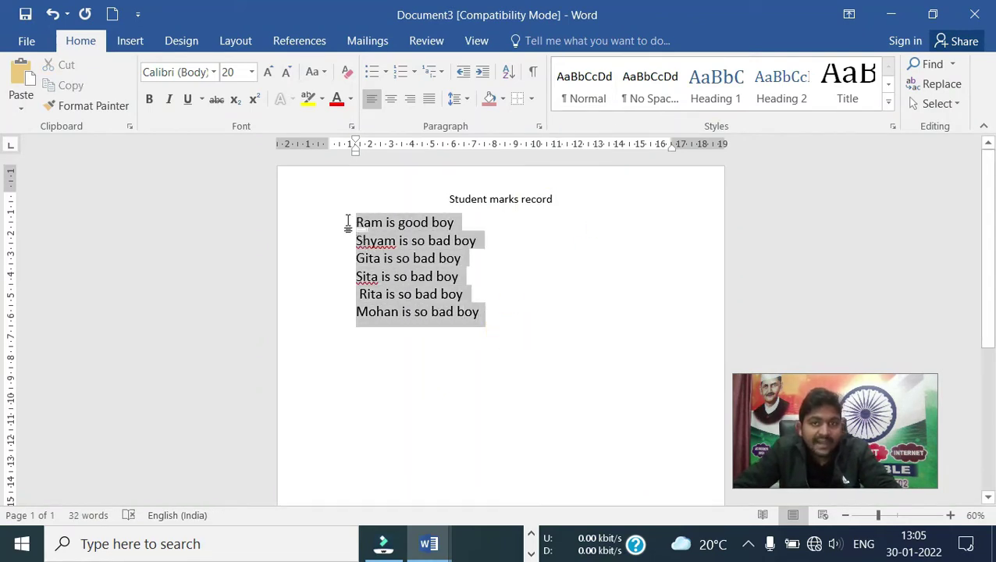
{"action": "left_click", "coordinate": [586, 82]}
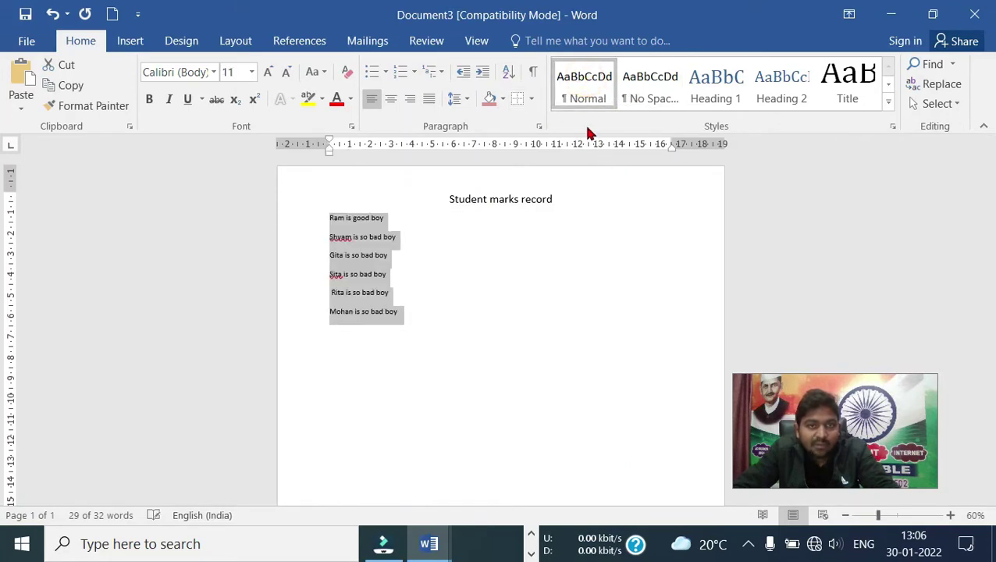
{"action": "left_click", "coordinate": [646, 94]}
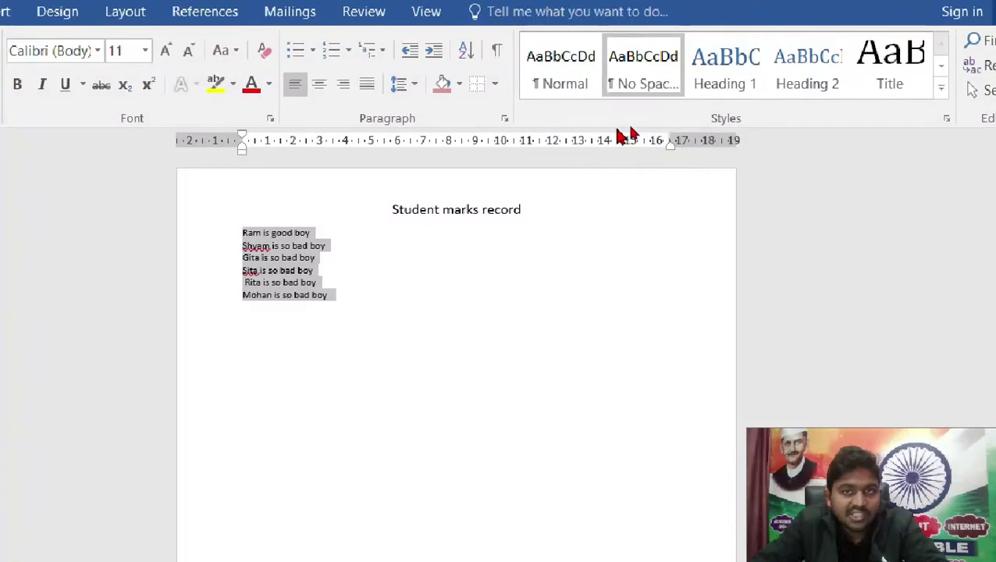
{"action": "left_click", "coordinate": [579, 78]}
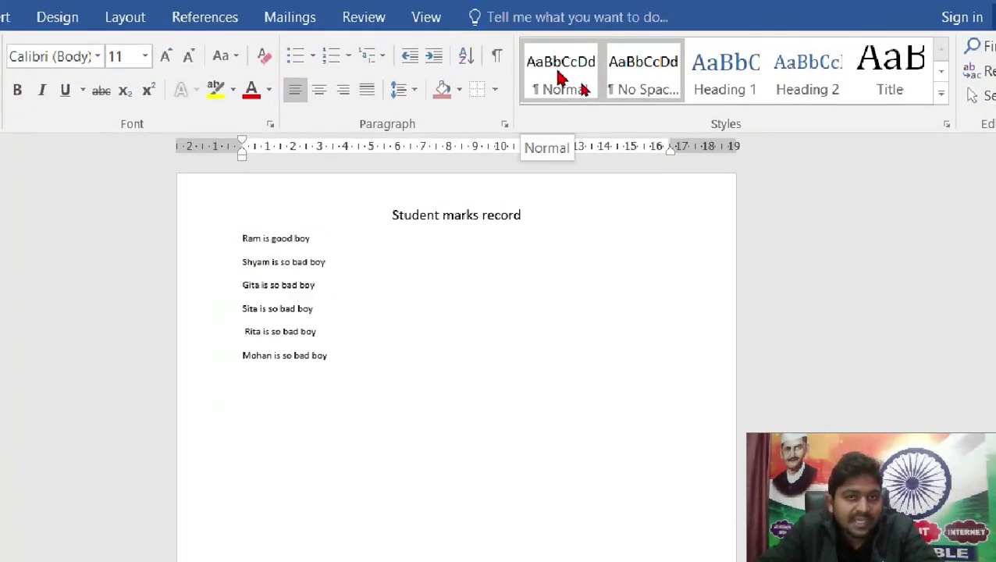
{"action": "left_click", "coordinate": [558, 76]}
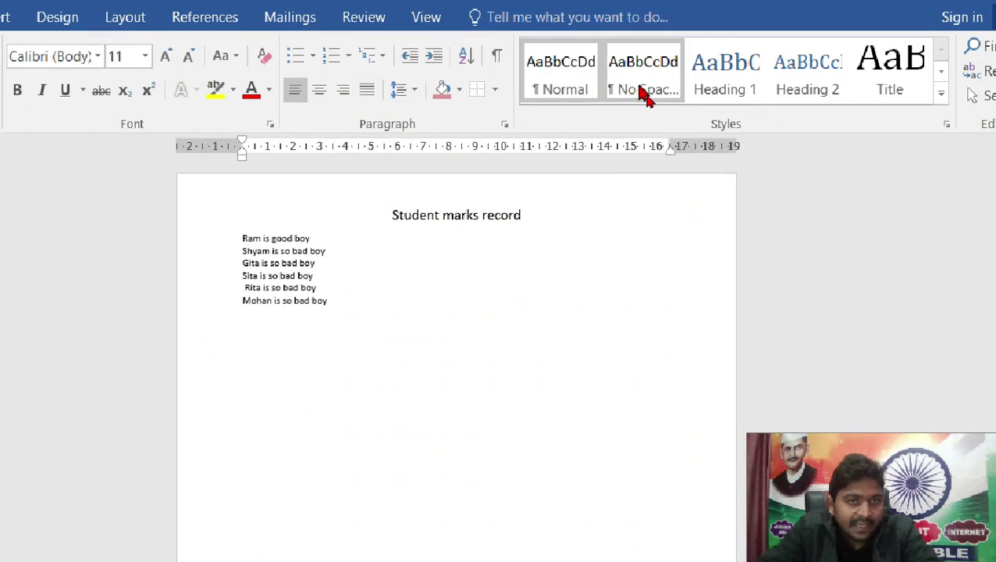
{"action": "left_click", "coordinate": [166, 56]}
{"action": "left_click", "coordinate": [166, 56]}
{"action": "left_click", "coordinate": [166, 56]}
{"action": "left_click", "coordinate": [165, 56]}
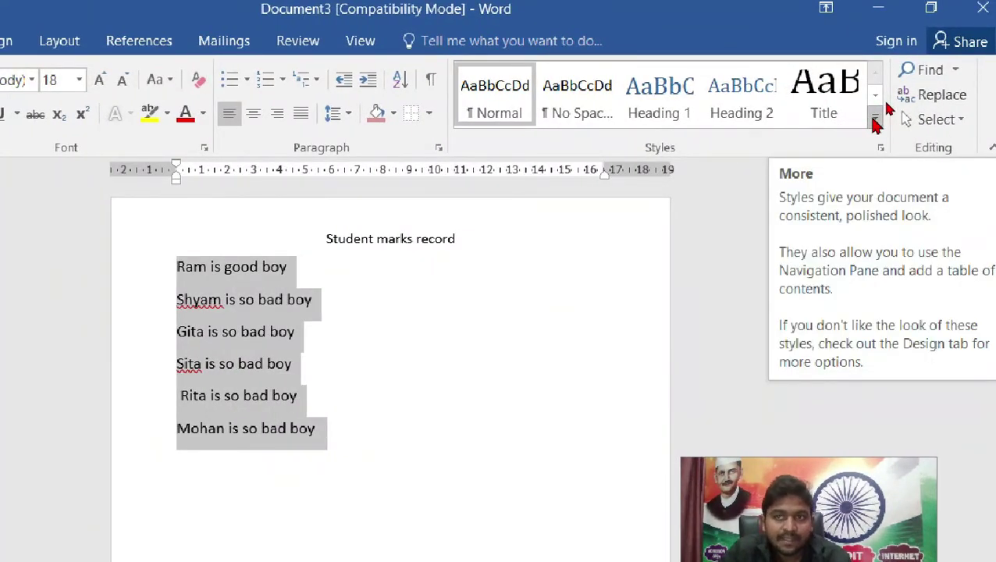
- Browse the full styles gallery, try No Spacing, then return the name lines to Normal style
{"action": "left_click", "coordinate": [875, 124]}
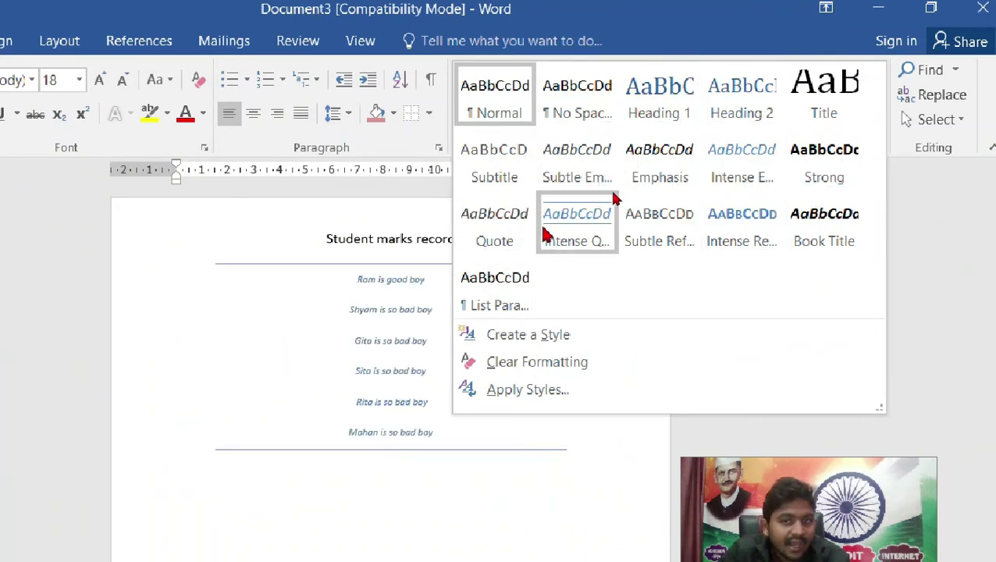
{"action": "left_click", "coordinate": [367, 331]}
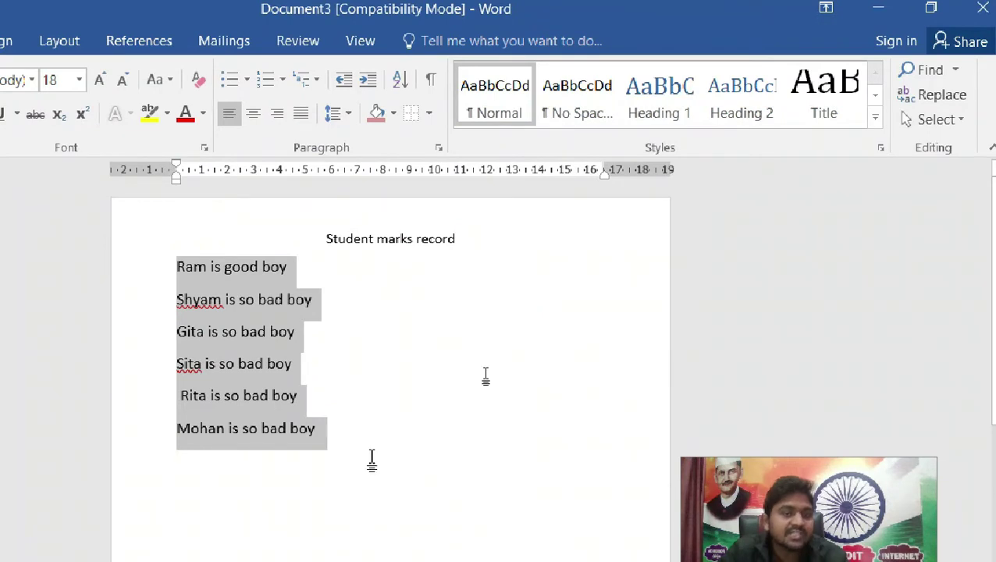
{"action": "left_click", "coordinate": [504, 96]}
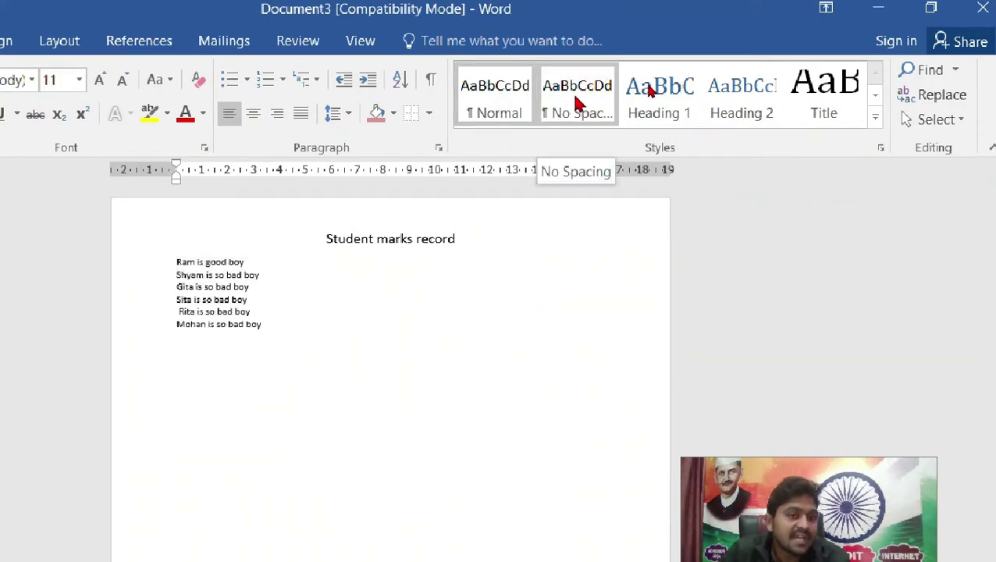
{"action": "left_click", "coordinate": [577, 104]}
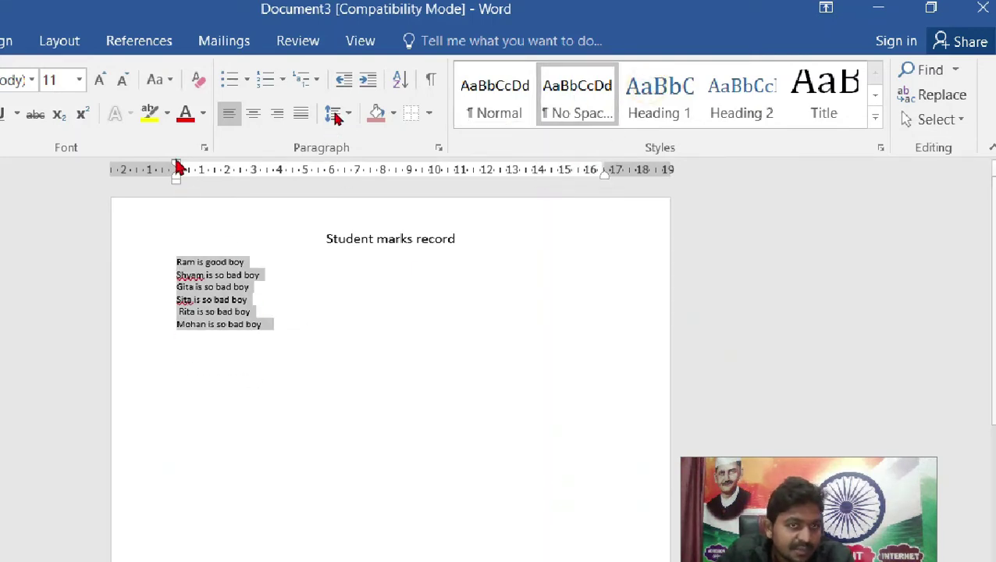
{"action": "left_click", "coordinate": [121, 80]}
{"action": "left_click", "coordinate": [121, 79]}
{"action": "left_click", "coordinate": [121, 79]}
{"action": "left_click", "coordinate": [121, 80]}
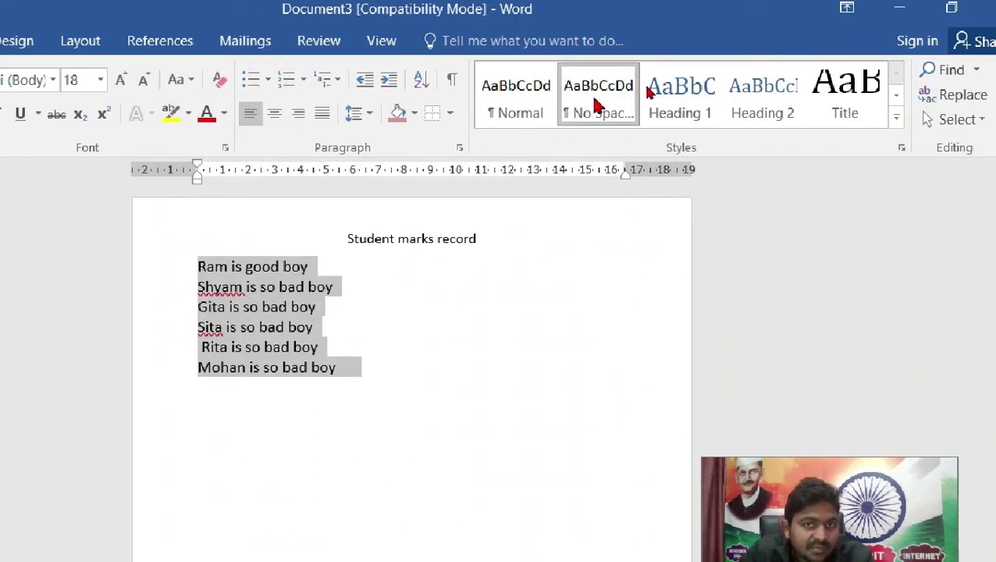
{"action": "left_click", "coordinate": [516, 102]}
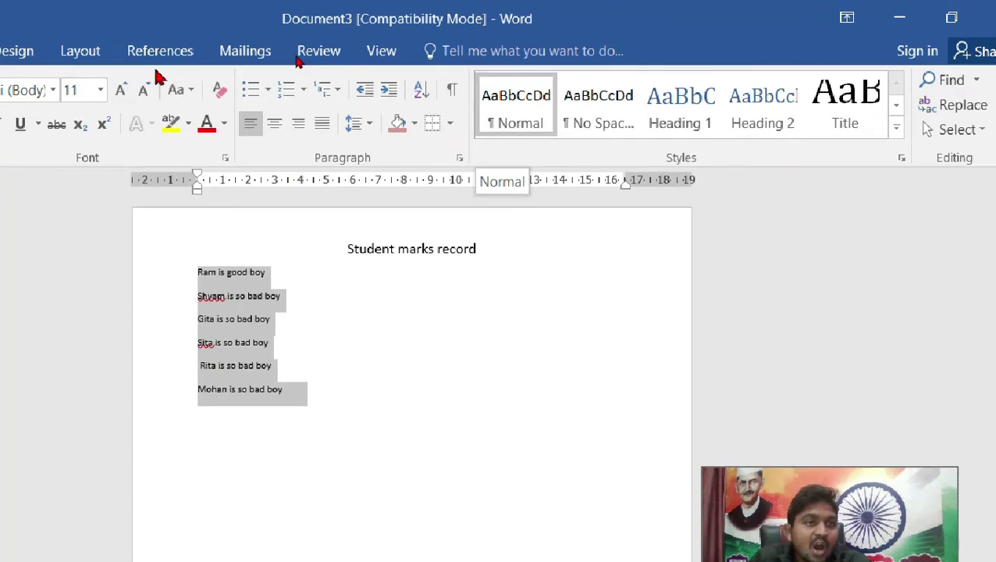
- Reselect all six name lines and grow their font to 22 pt
{"action": "left_click", "coordinate": [121, 90]}
{"action": "left_click", "coordinate": [121, 90]}
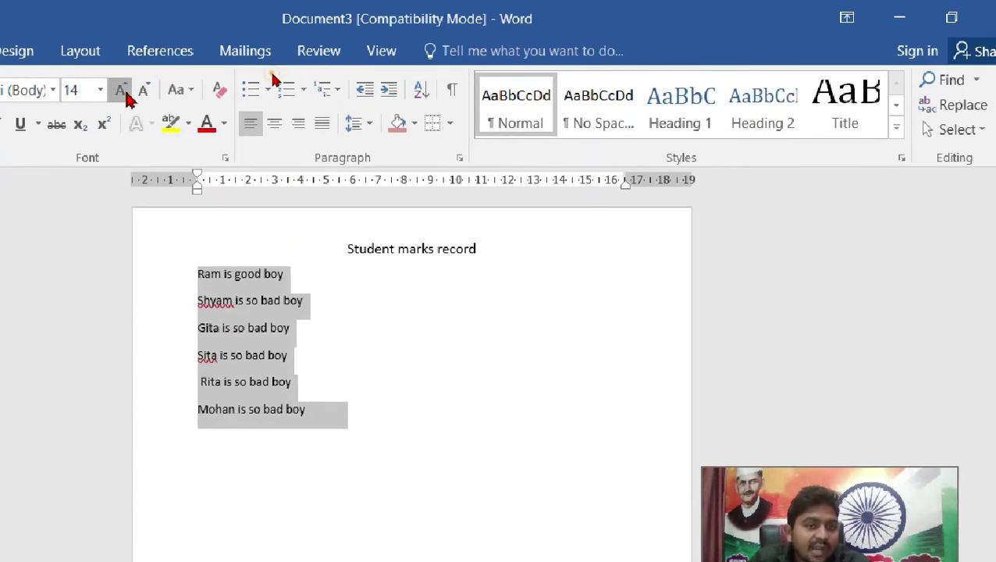
{"action": "left_click", "coordinate": [121, 90]}
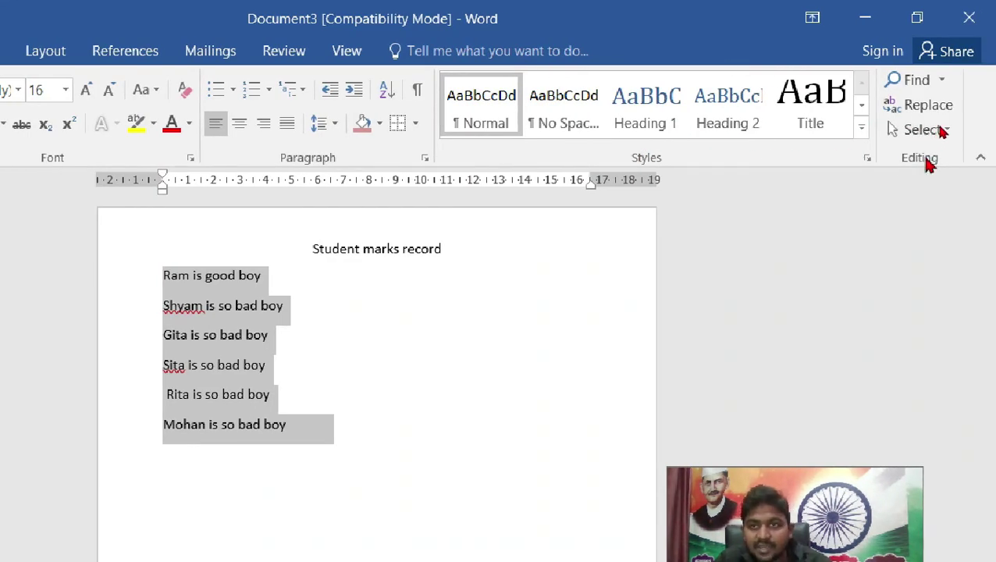
{"action": "left_click", "coordinate": [859, 412]}
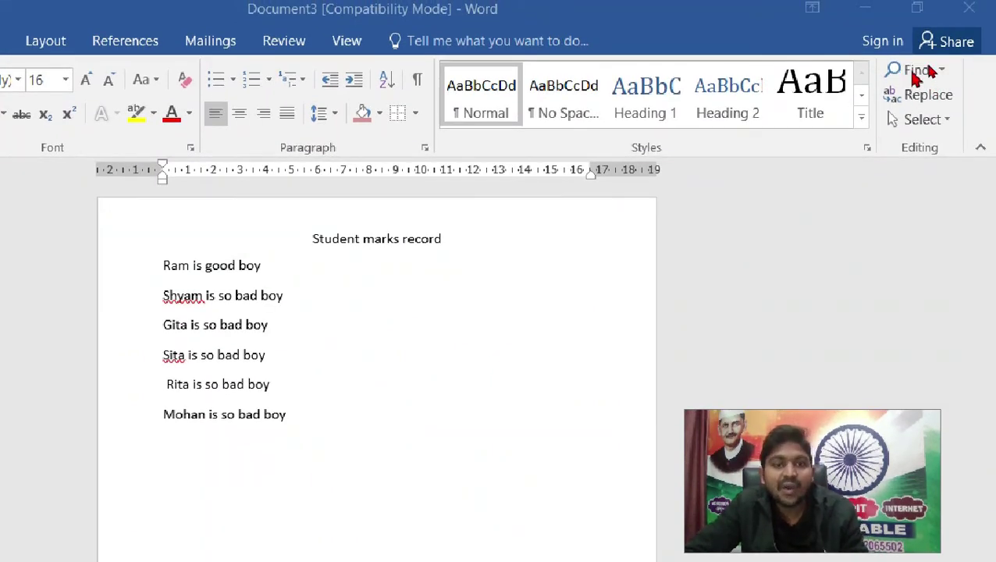
{"action": "left_click", "coordinate": [437, 267]}
{"action": "left_click", "coordinate": [334, 232]}
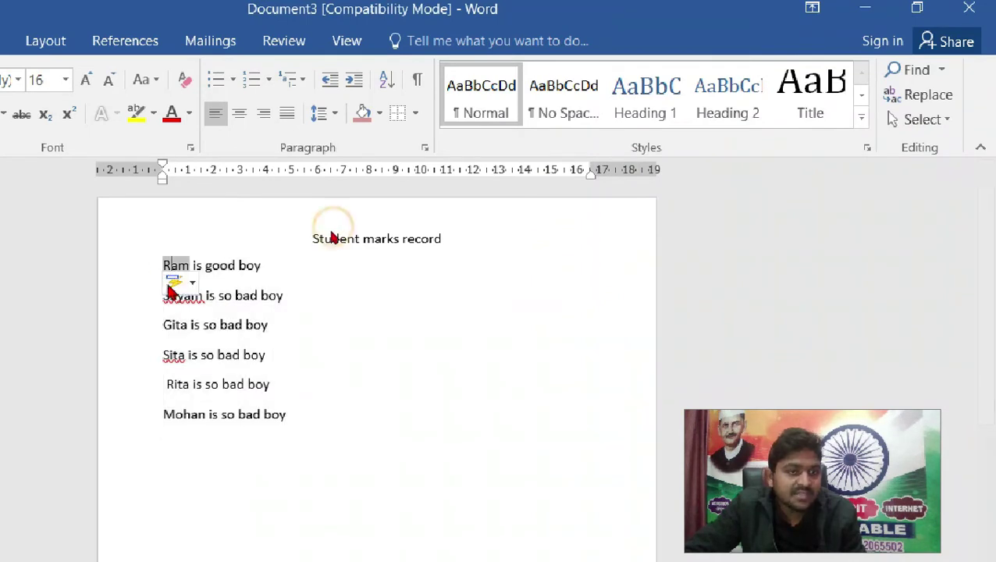
{"action": "left_click", "coordinate": [327, 217]}
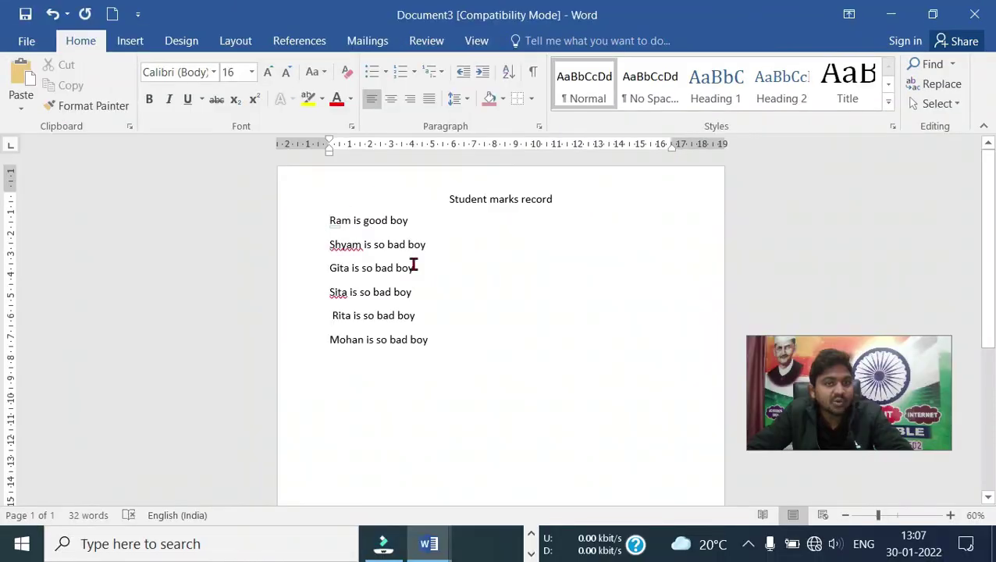
{"action": "mouse_move", "coordinate": [443, 326]}
{"action": "left_mouse_down"}
{"action": "mouse_move", "coordinate": [347, 310]}
{"action": "mouse_move", "coordinate": [328, 212]}
{"action": "left_mouse_up"}
{"action": "left_click", "coordinate": [268, 72]}
{"action": "left_click", "coordinate": [268, 71]}
{"action": "left_click", "coordinate": [268, 72]}
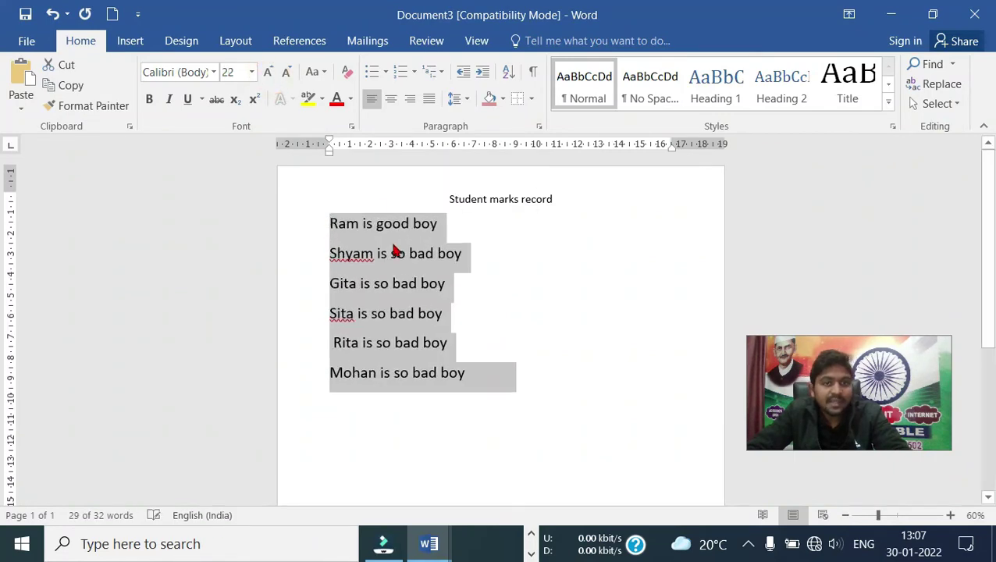
{"action": "left_click", "coordinate": [329, 223]}
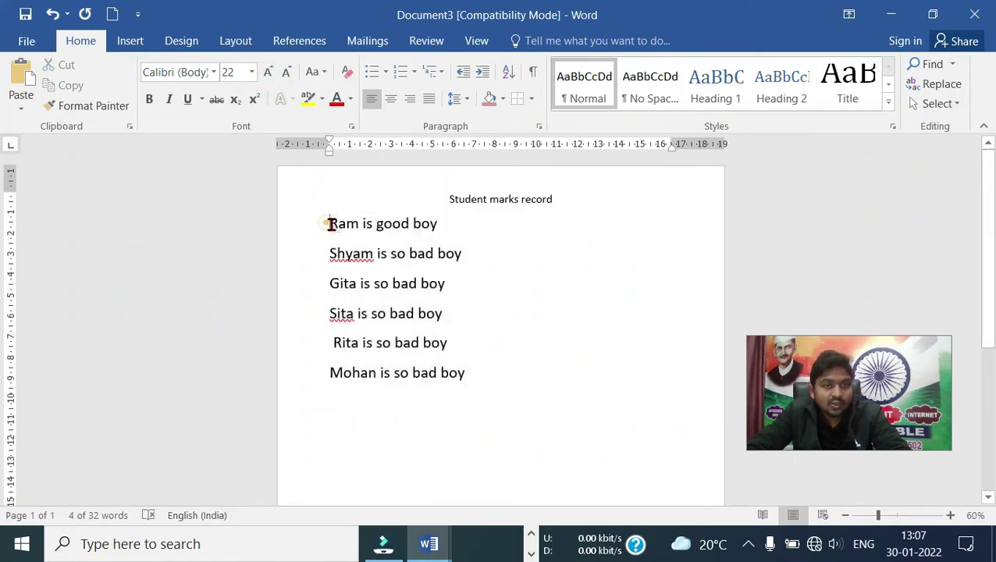
- Search the document for 'ra' in the Navigation pane and go to the Ram match
{"action": "left_click", "coordinate": [917, 68]}
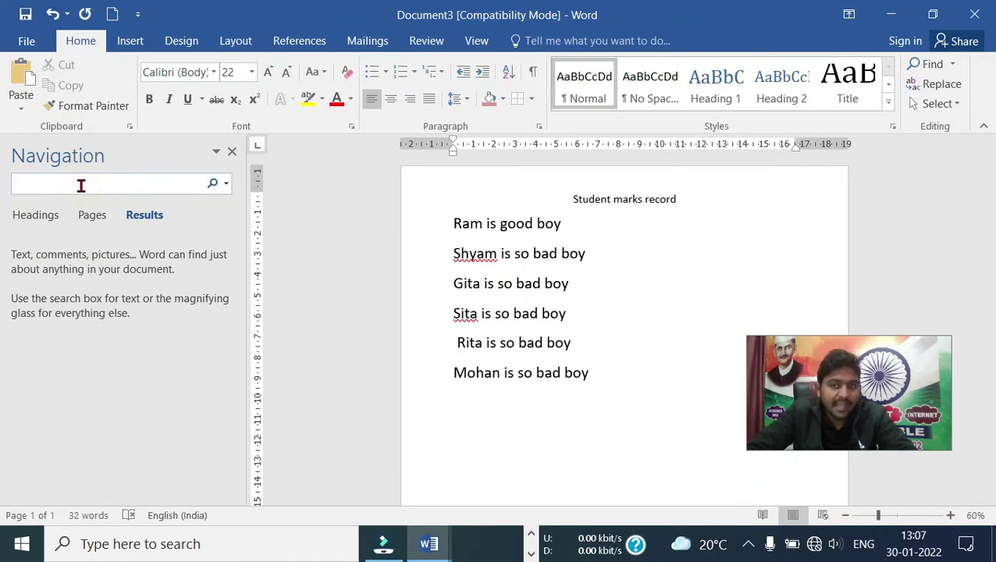
{"action": "type", "text": "ram"}
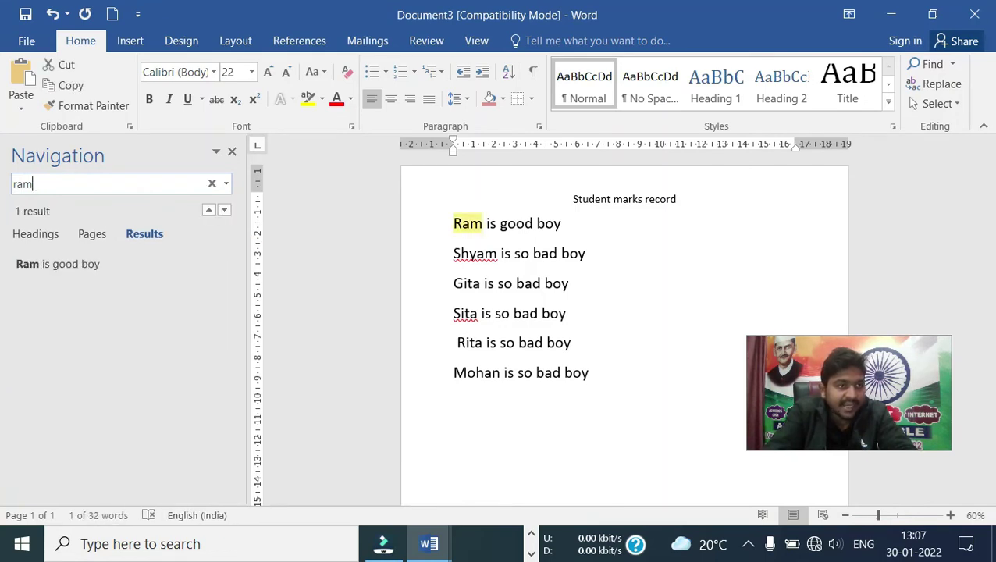
{"action": "key", "text": "Return"}
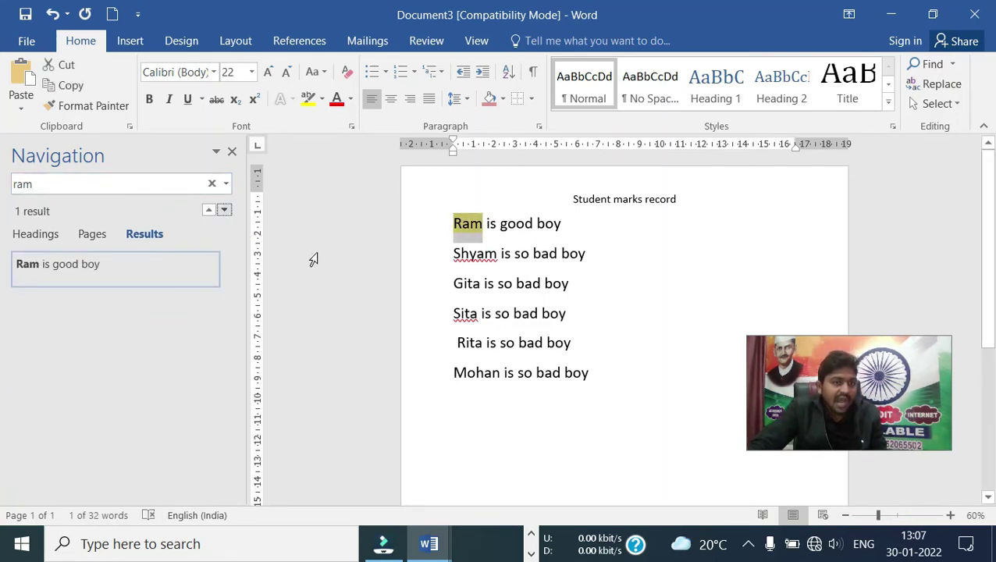
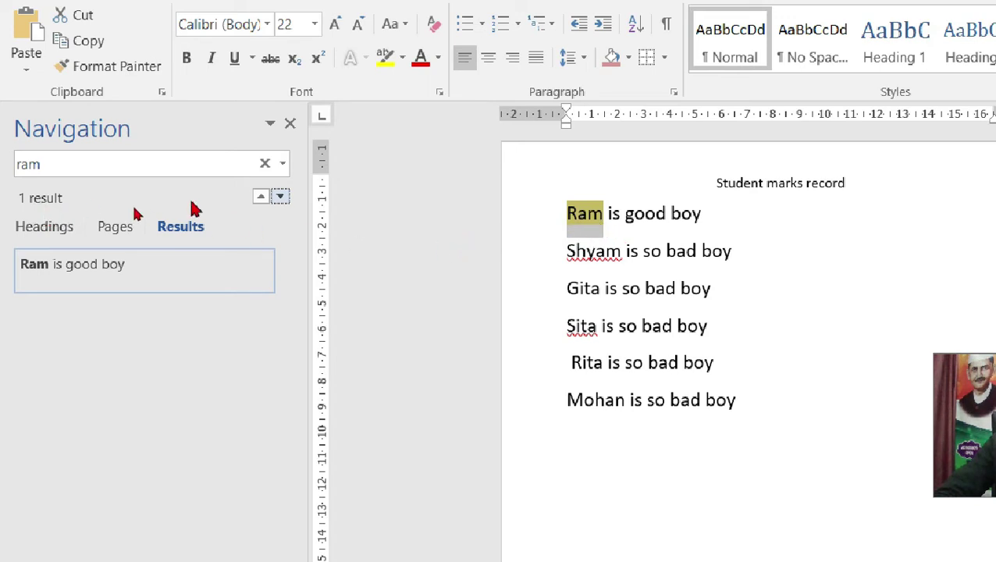
- Replace the search term 'ram' with 'bad' and jump to result 1 of 5
{"action": "left_click", "coordinate": [109, 164]}
{"action": "left_click", "coordinate": [69, 164]}
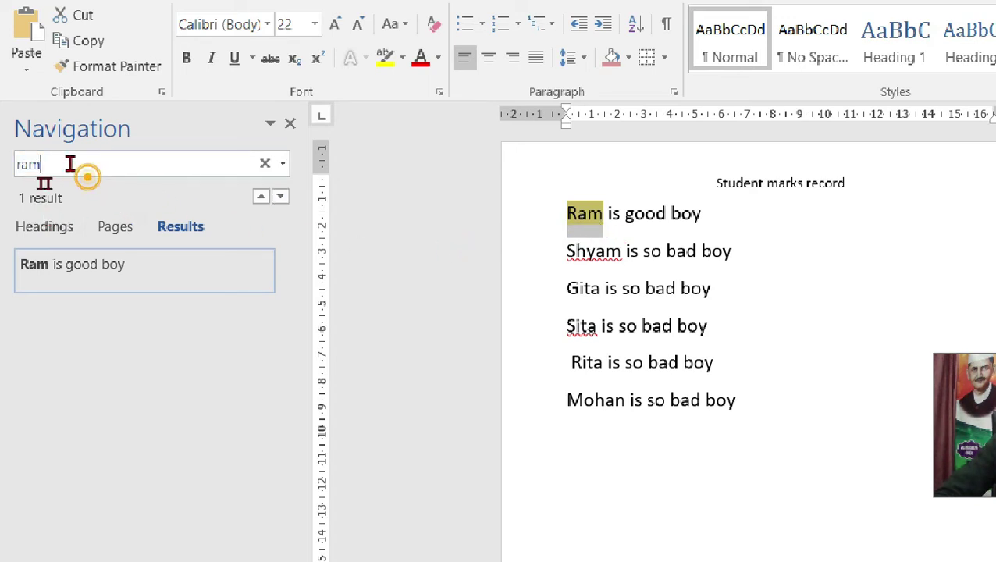
{"action": "left_click_drag", "start_coordinate": [69, 164], "coordinate": [2, 164]}
{"action": "type", "text": "bad"}
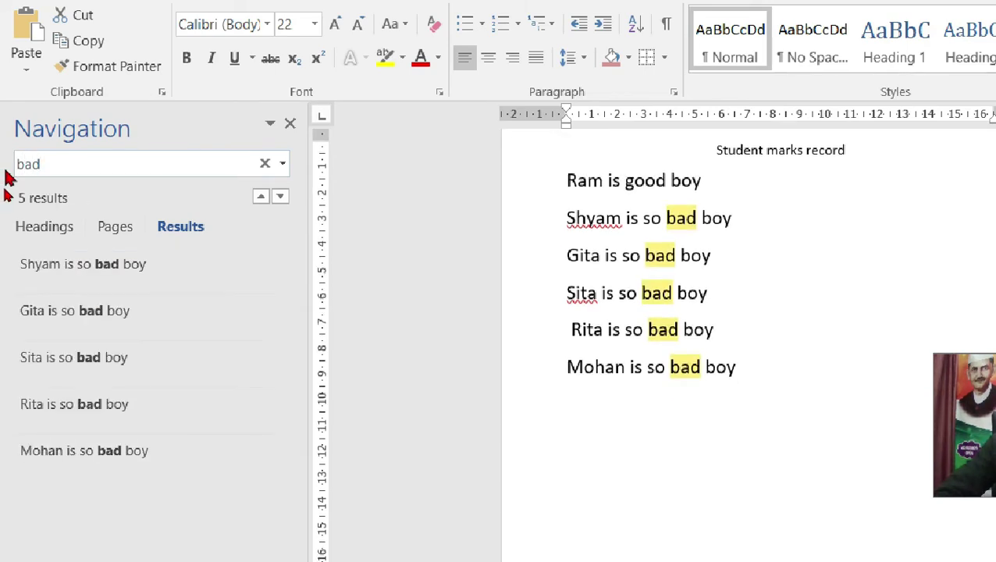
{"action": "key", "text": "Return"}
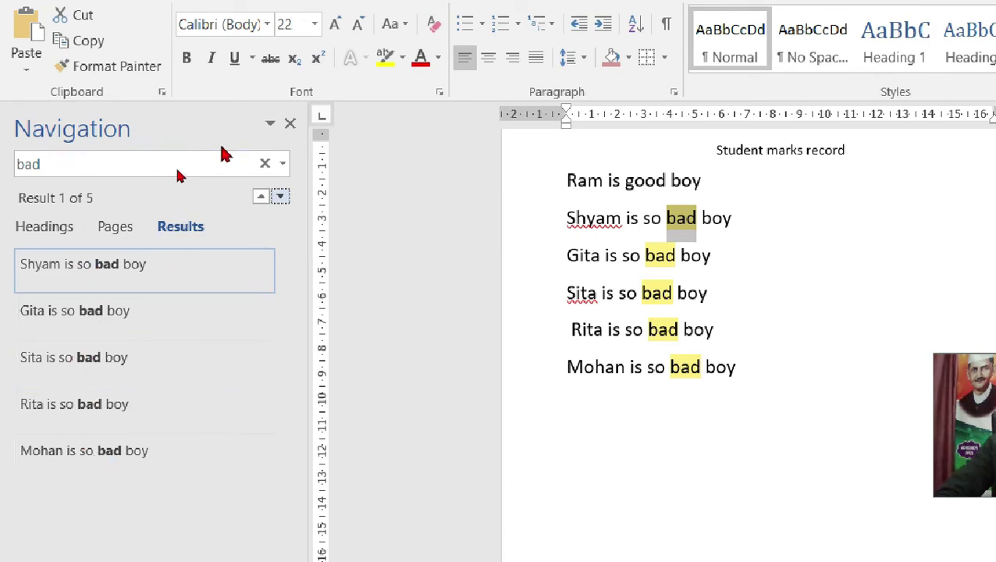
- Close the search pane and place the cursor at the start of the first 'My name is sohan verma' line
{"action": "left_click", "coordinate": [291, 125]}
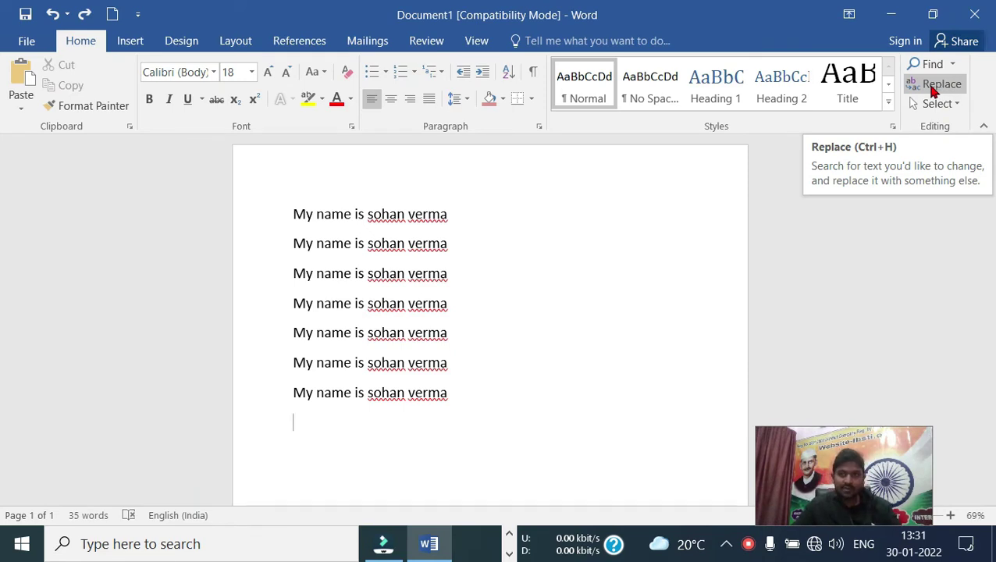
{"action": "left_click", "coordinate": [290, 213]}
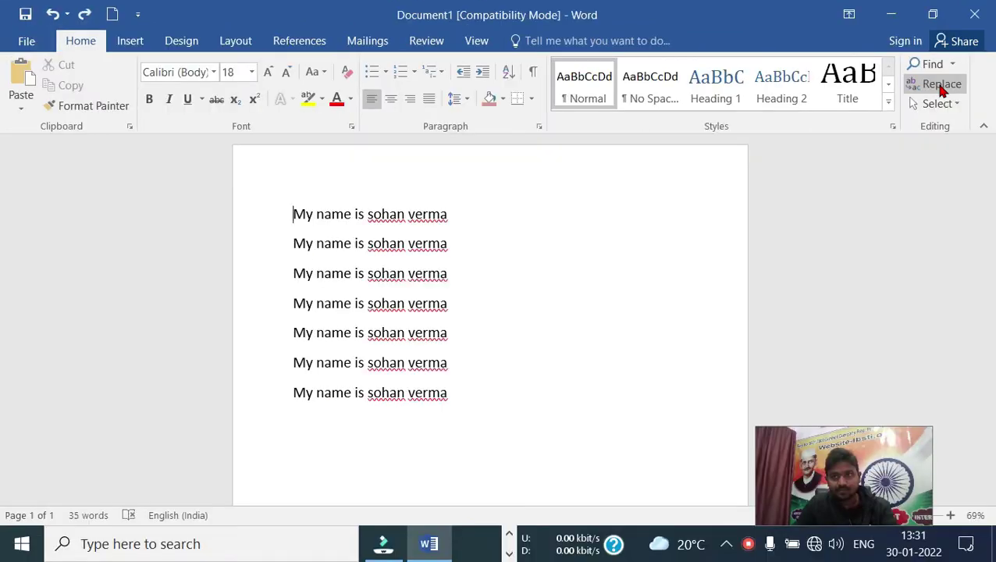
- In Find and Replace, set Find what to 'verma' and Replace with to 'sharma'
{"action": "left_click", "coordinate": [936, 85]}
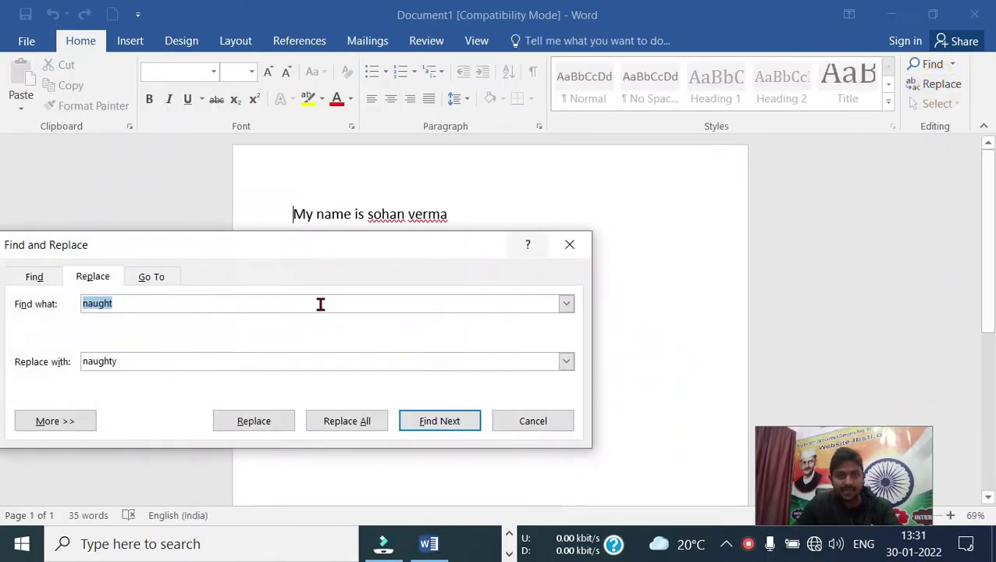
{"action": "mouse_move", "coordinate": [253, 248]}
{"action": "left_mouse_down"}
{"action": "mouse_move", "coordinate": [509, 6]}
{"action": "mouse_move", "coordinate": [458, 20]}
{"action": "mouse_move", "coordinate": [365, 7]}
{"action": "left_mouse_up"}
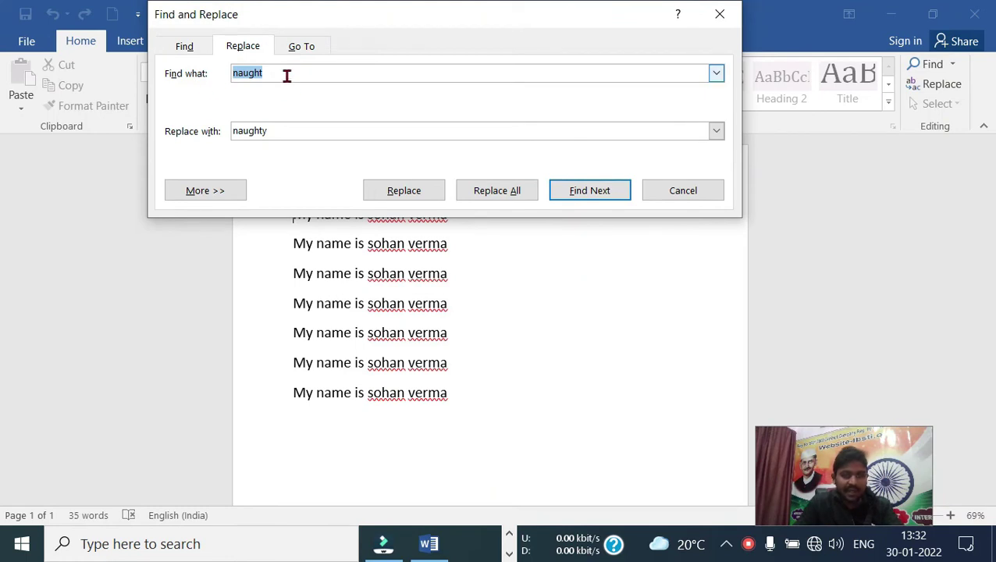
{"action": "key", "text": "BackSpace"}
{"action": "mouse_move", "coordinate": [367, 22]}
{"action": "left_mouse_down"}
{"action": "mouse_move", "coordinate": [316, 6]}
{"action": "mouse_move", "coordinate": [346, 21]}
{"action": "left_mouse_up"}
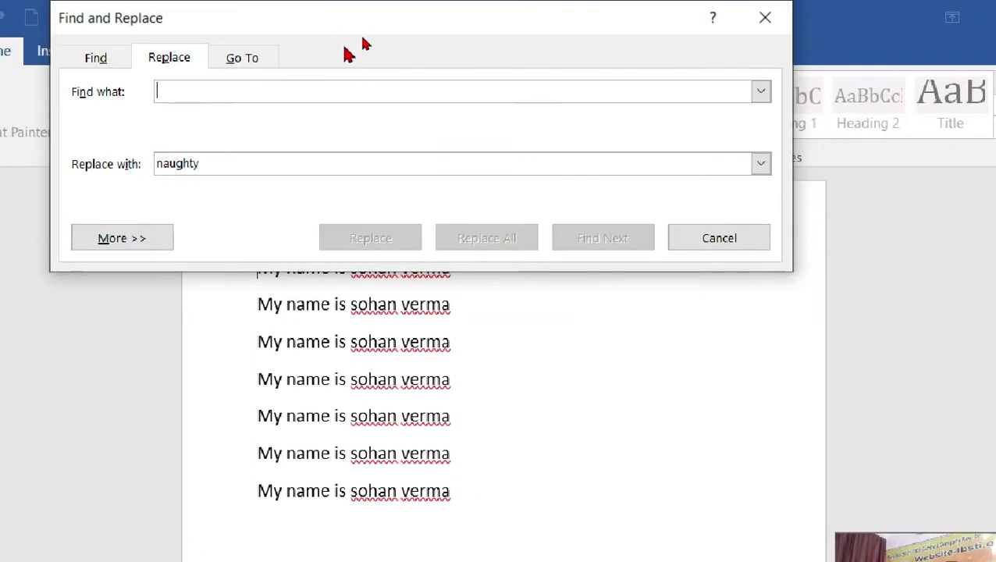
{"action": "left_click", "coordinate": [227, 93]}
{"action": "type", "text": "verma"}
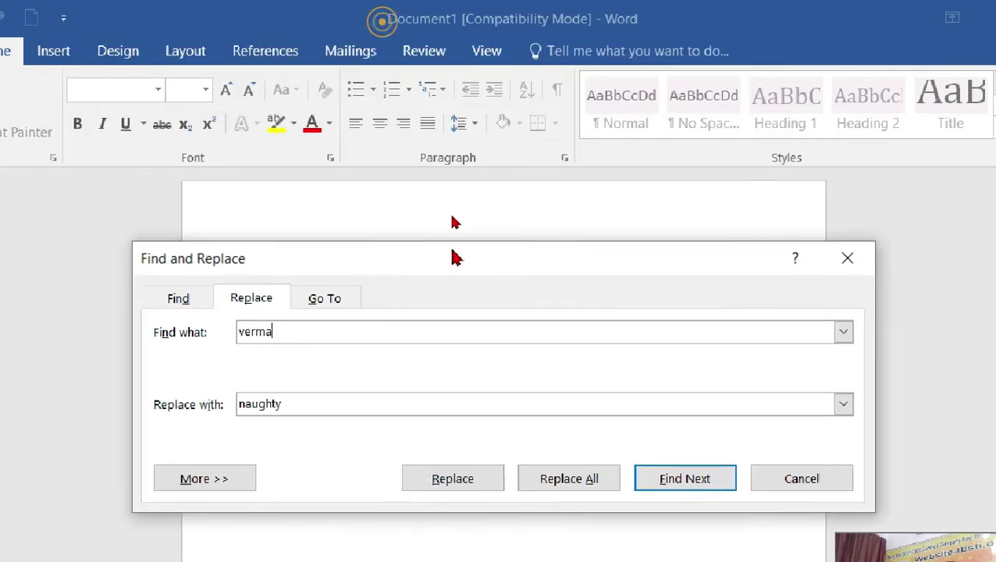
{"action": "left_click_drag", "start_coordinate": [390, 17], "coordinate": [484, 317]}
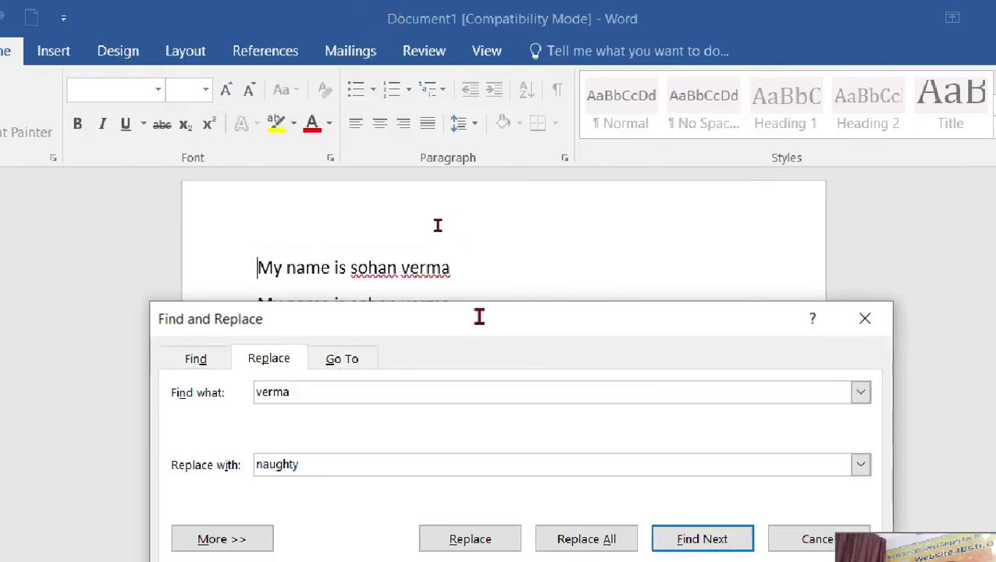
{"action": "left_click_drag", "start_coordinate": [331, 467], "coordinate": [258, 465]}
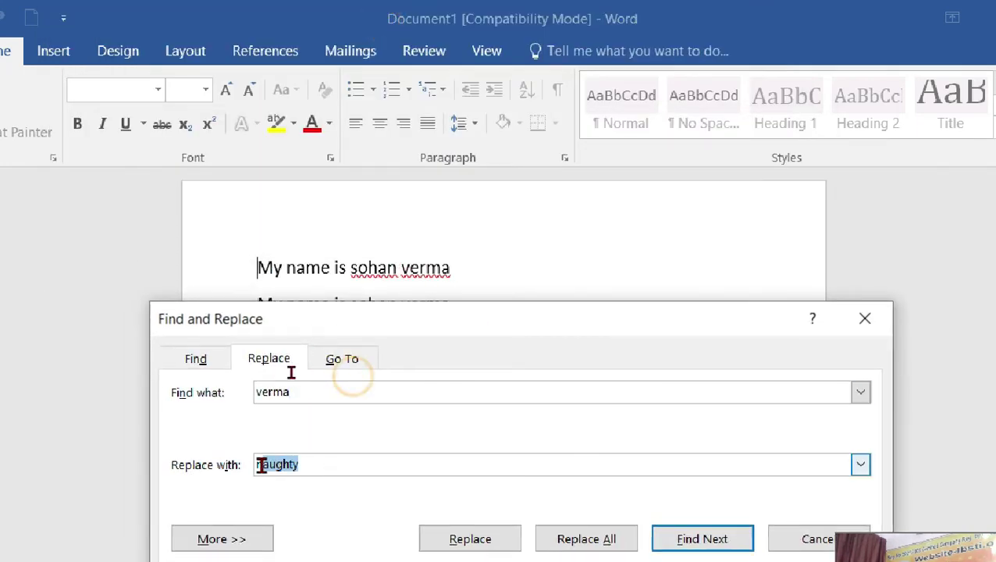
{"action": "type", "text": "sharma"}
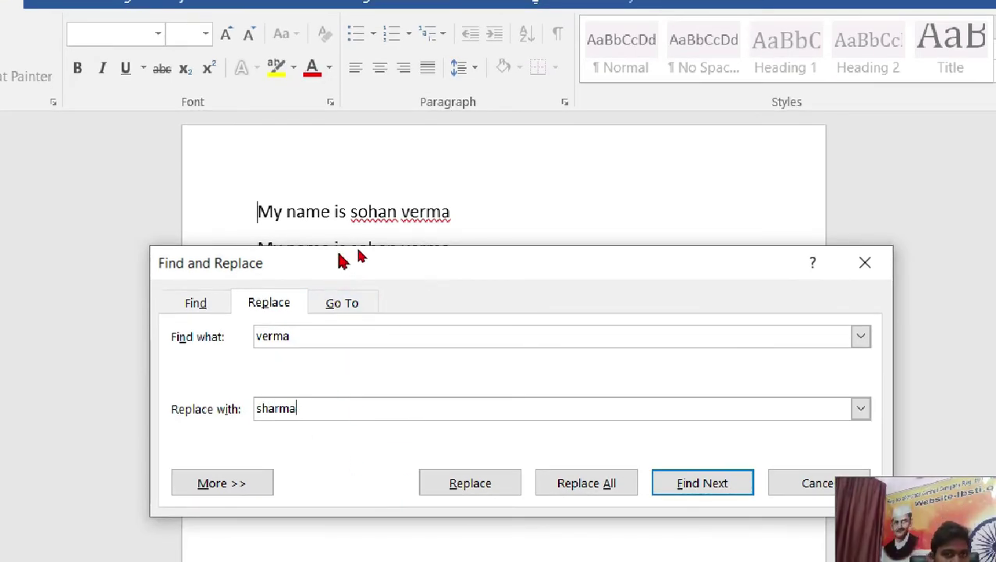
- Replace all seven occurrences of verma with sharma and close the dialog
{"action": "left_click_drag", "start_coordinate": [338, 262], "coordinate": [293, 300]}
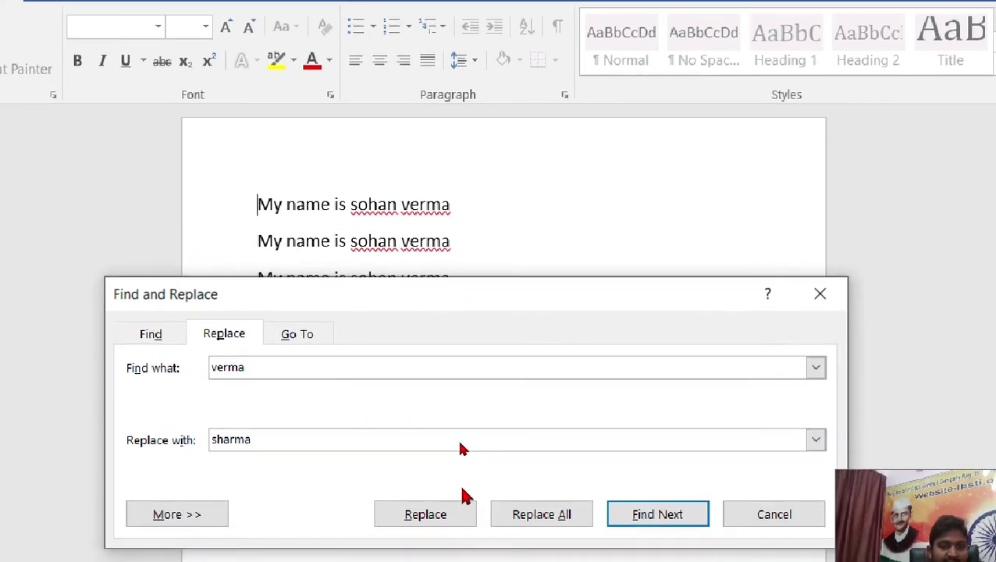
{"action": "left_click_drag", "start_coordinate": [402, 302], "coordinate": [386, 350]}
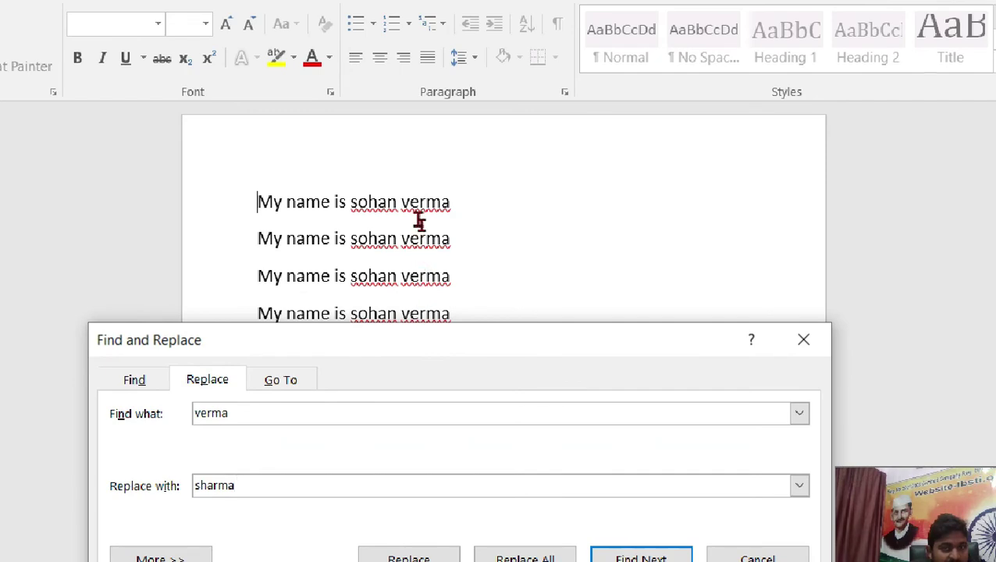
{"action": "mouse_move", "coordinate": [418, 344]}
{"action": "left_mouse_down"}
{"action": "mouse_move", "coordinate": [533, 78]}
{"action": "mouse_move", "coordinate": [503, 53]}
{"action": "left_mouse_up"}
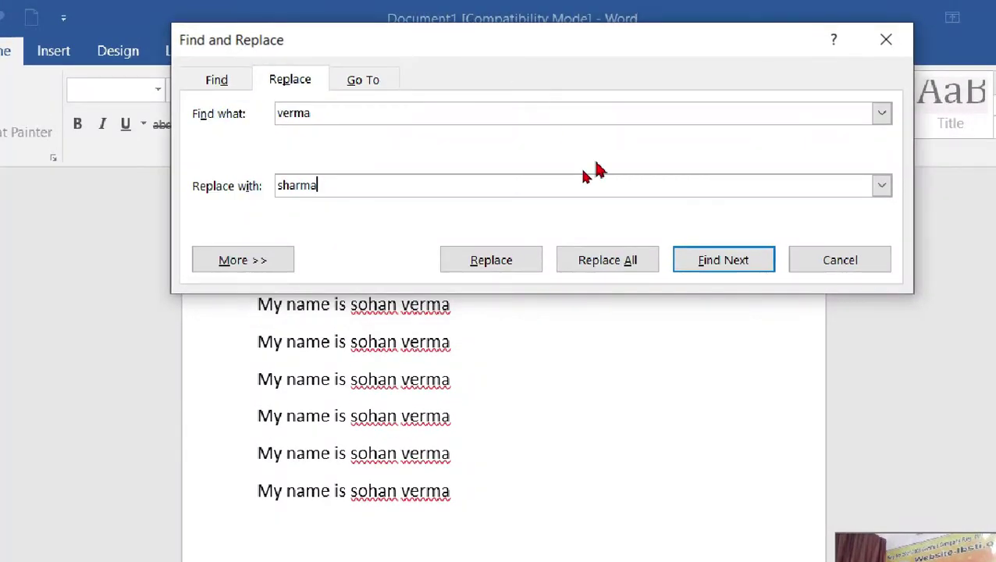
{"action": "left_click", "coordinate": [621, 269]}
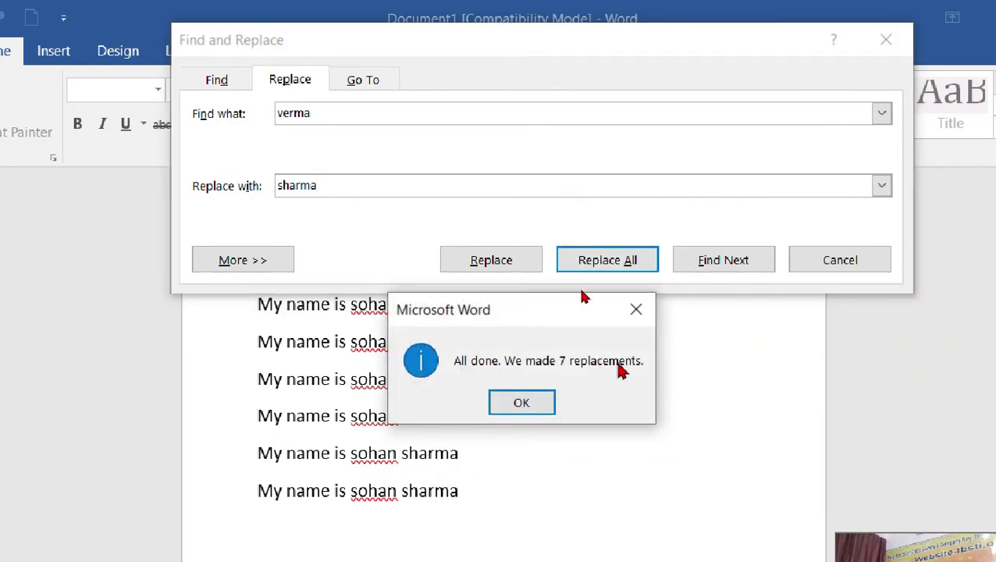
{"action": "left_click", "coordinate": [533, 404]}
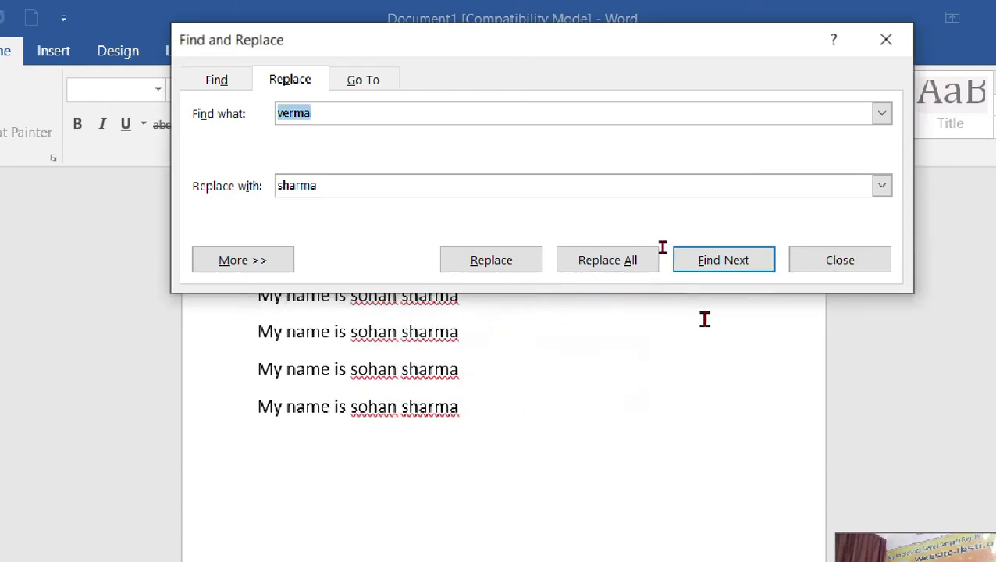
{"action": "left_click", "coordinate": [842, 267]}
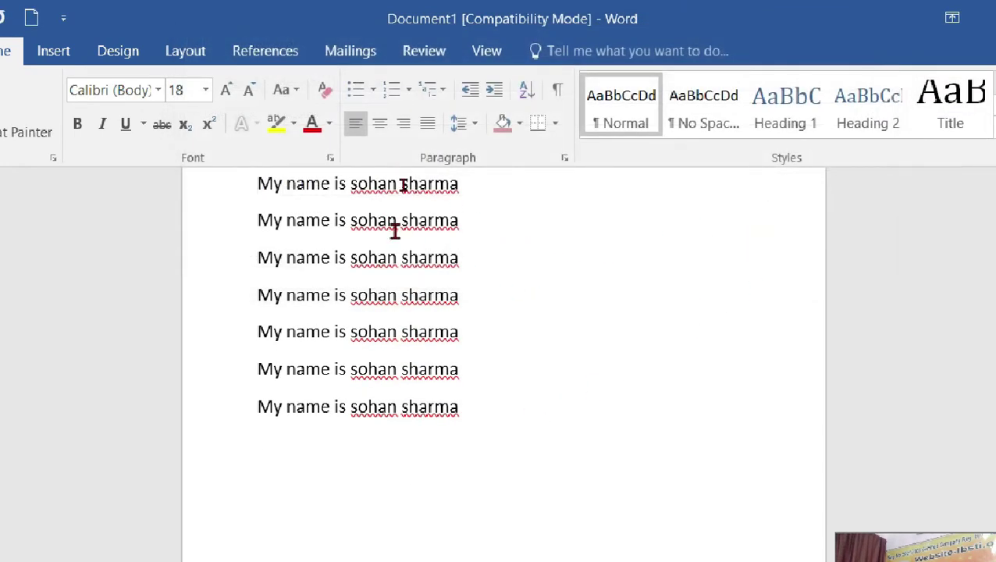
- Undo the verma-to-sharma Replace All with Ctrl+Z, restoring all seven lines
{"action": "scroll", "coordinate": [398, 234], "scroll_direction": "up", "scroll_amount": 2}
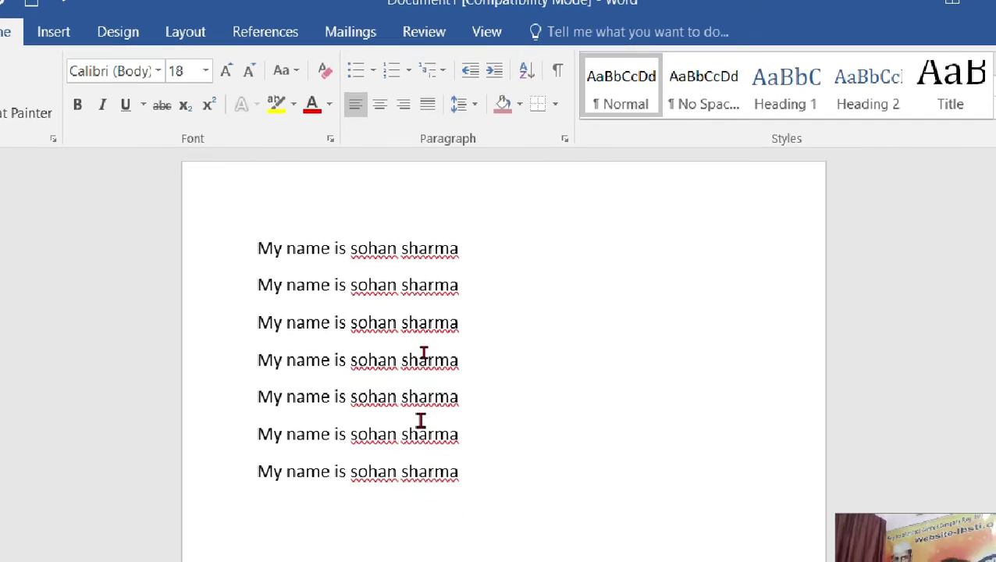
{"action": "left_click", "coordinate": [460, 429]}
{"action": "key", "text": "ctrl+z"}
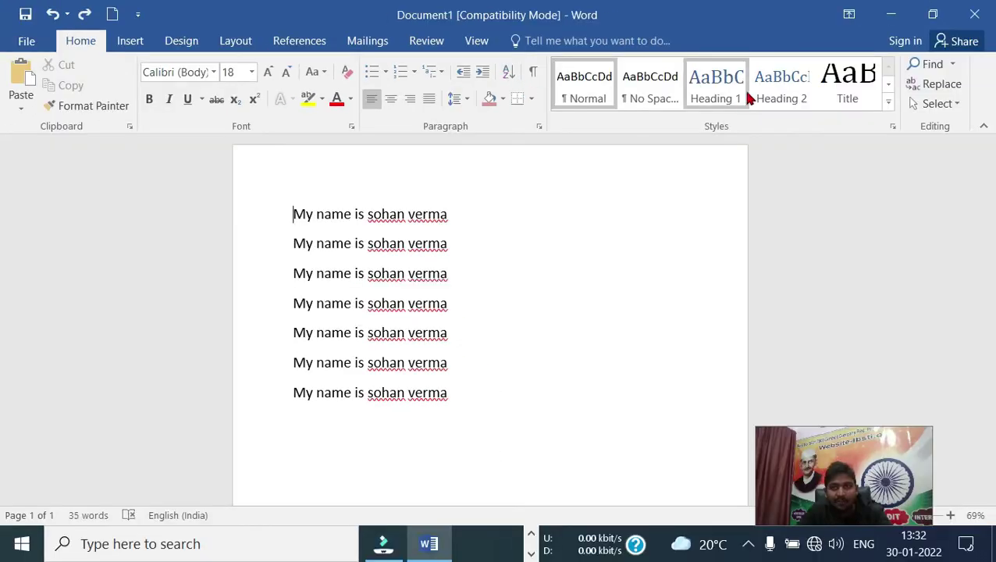
- Skip the verma on lines 1 and 2 and change line 3's verma to sharma
{"action": "left_click", "coordinate": [937, 83]}
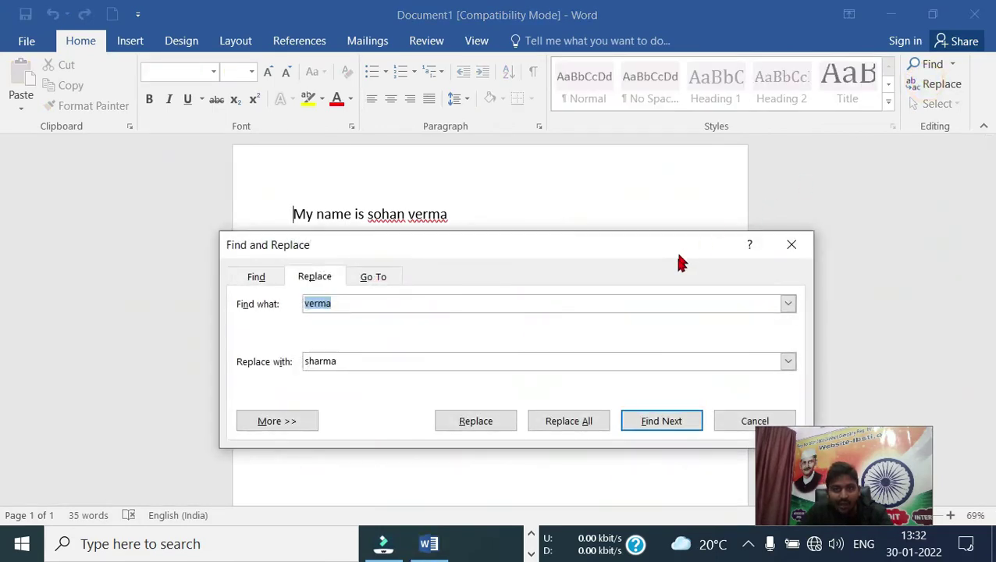
{"action": "left_click_drag", "start_coordinate": [683, 256], "coordinate": [769, 446]}
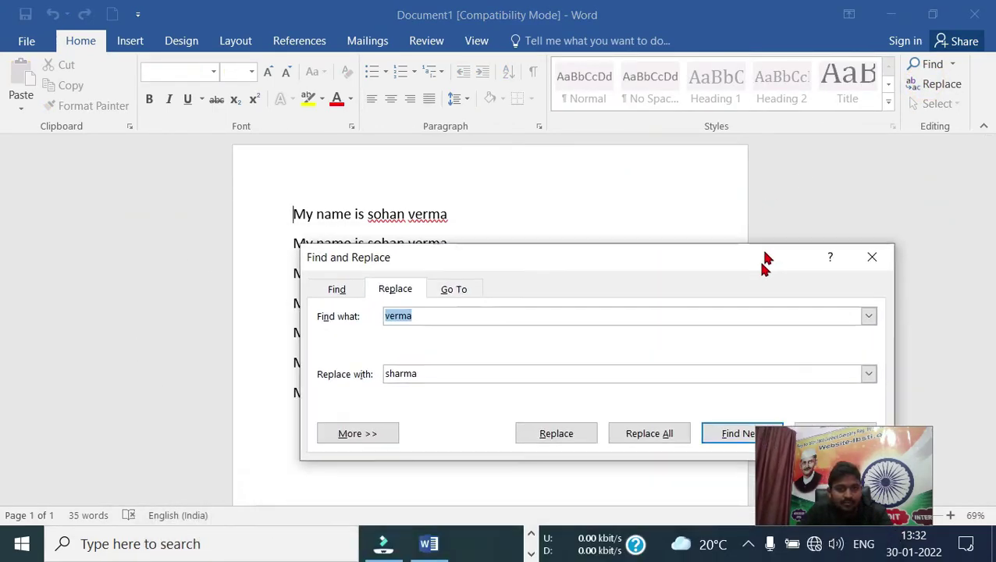
{"action": "left_click_drag", "start_coordinate": [769, 445], "coordinate": [768, 27]}
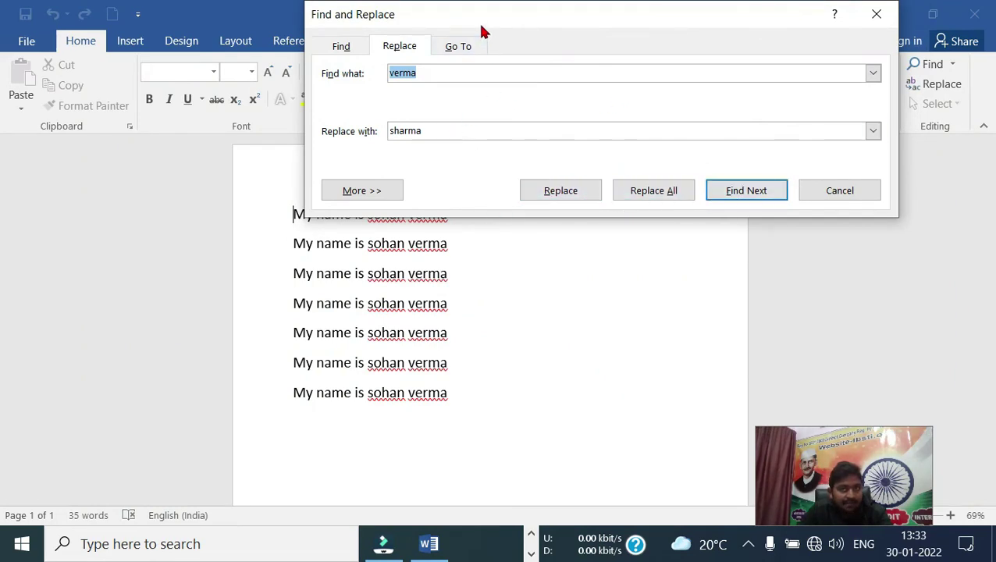
{"action": "left_click_drag", "start_coordinate": [481, 31], "coordinate": [452, 7]}
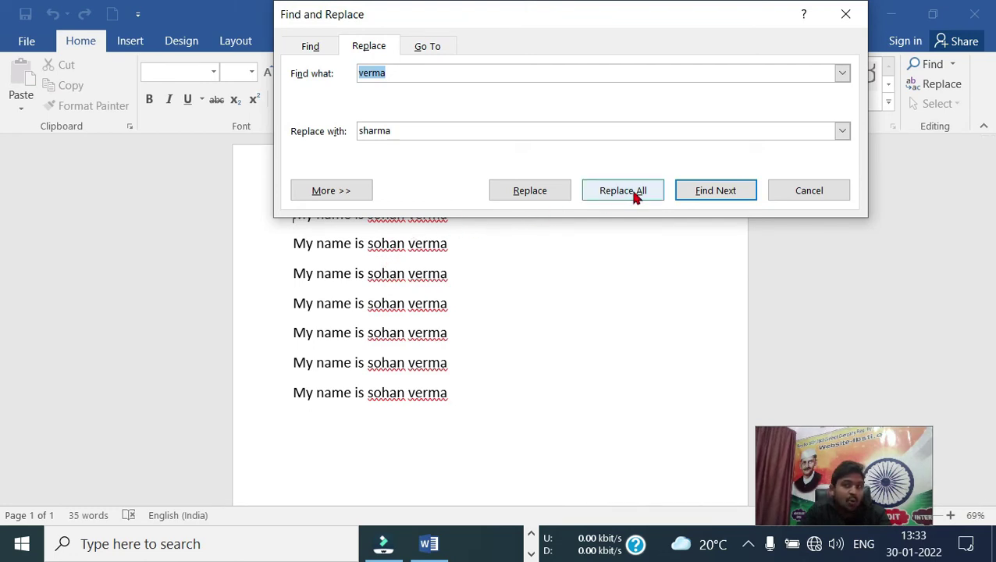
{"action": "left_click", "coordinate": [702, 195]}
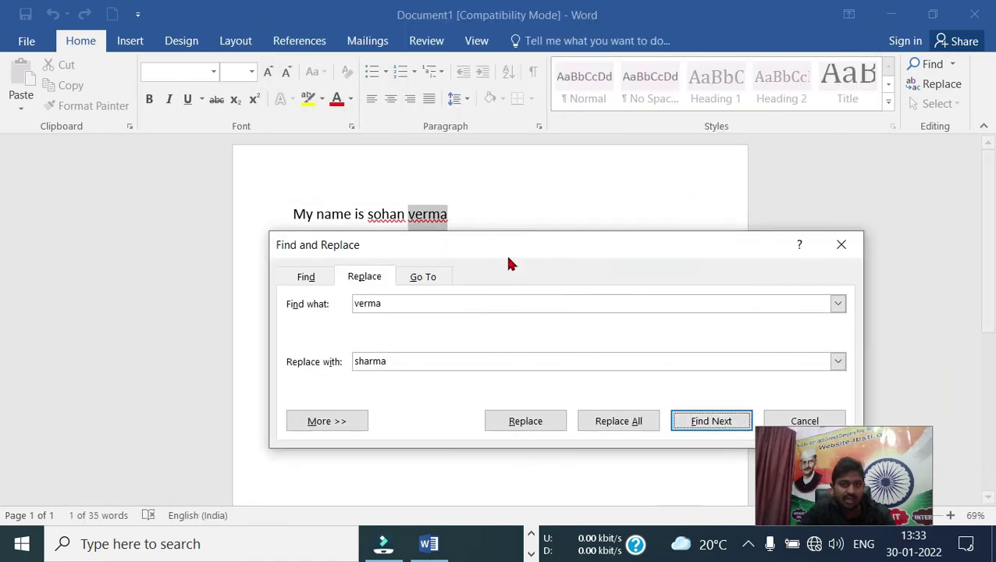
{"action": "mouse_move", "coordinate": [506, 251]}
{"action": "left_mouse_down"}
{"action": "mouse_move", "coordinate": [405, 328]}
{"action": "mouse_move", "coordinate": [350, 352]}
{"action": "left_mouse_up"}
{"action": "left_click", "coordinate": [542, 514]}
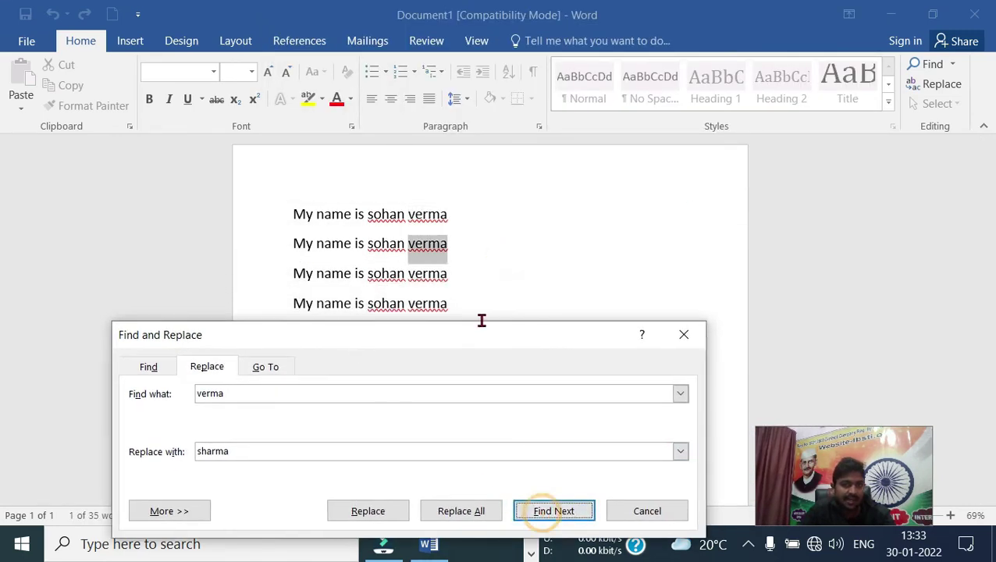
{"action": "left_click", "coordinate": [551, 510]}
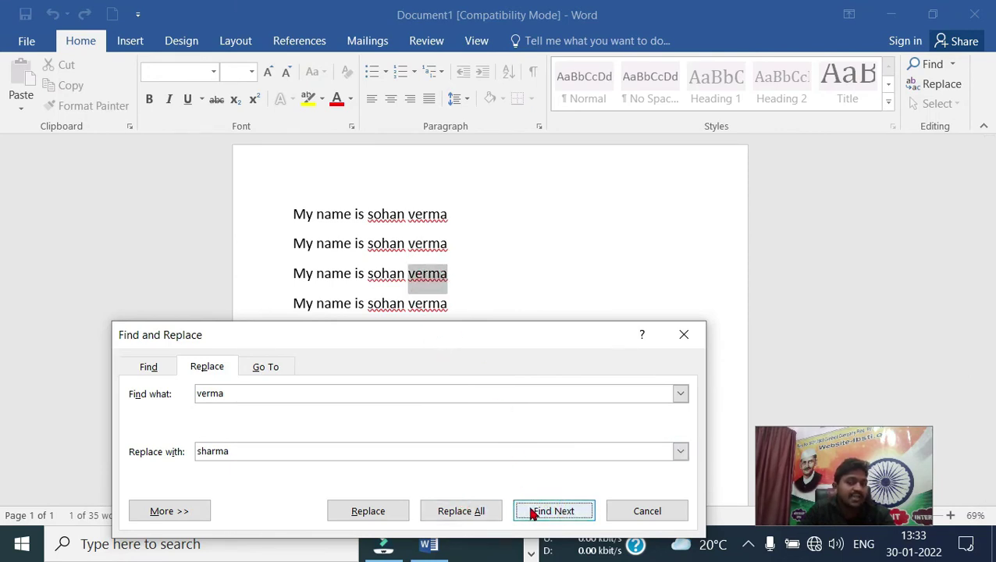
{"action": "left_click", "coordinate": [378, 512]}
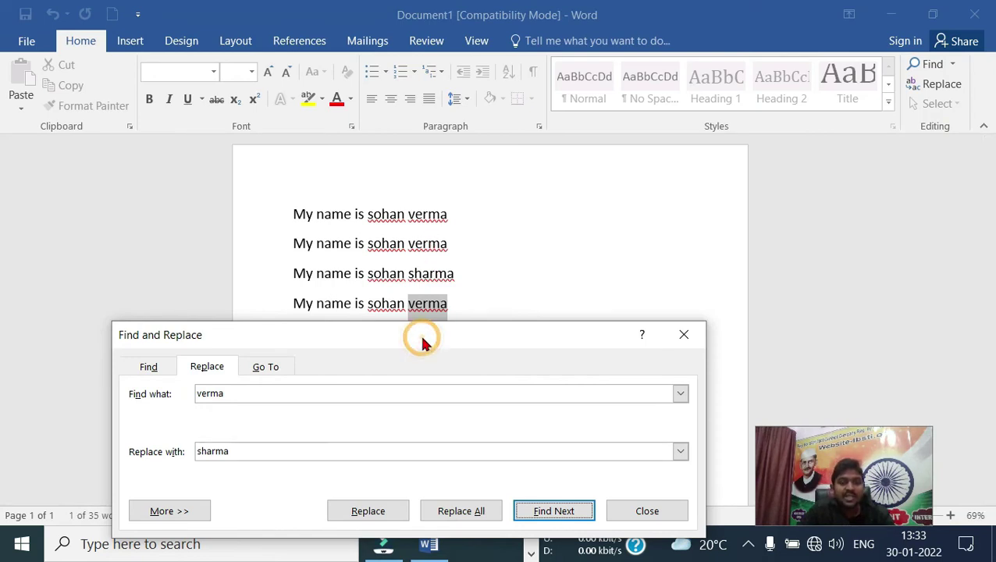
- Skip line 4's verma, change lines 5 and 6 to sharma, and close the dialog
{"action": "left_click_drag", "start_coordinate": [422, 342], "coordinate": [530, 52]}
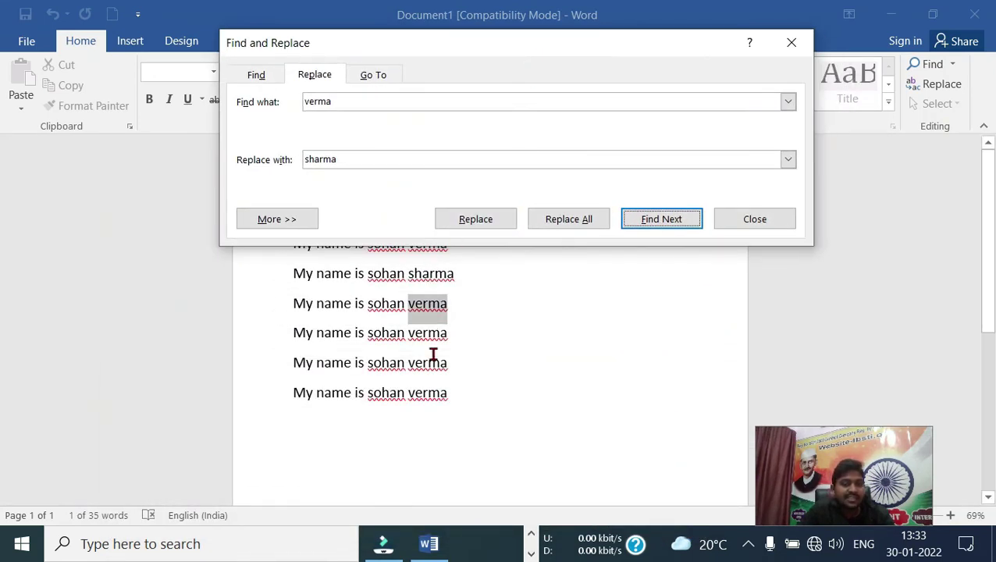
{"action": "left_click", "coordinate": [665, 222]}
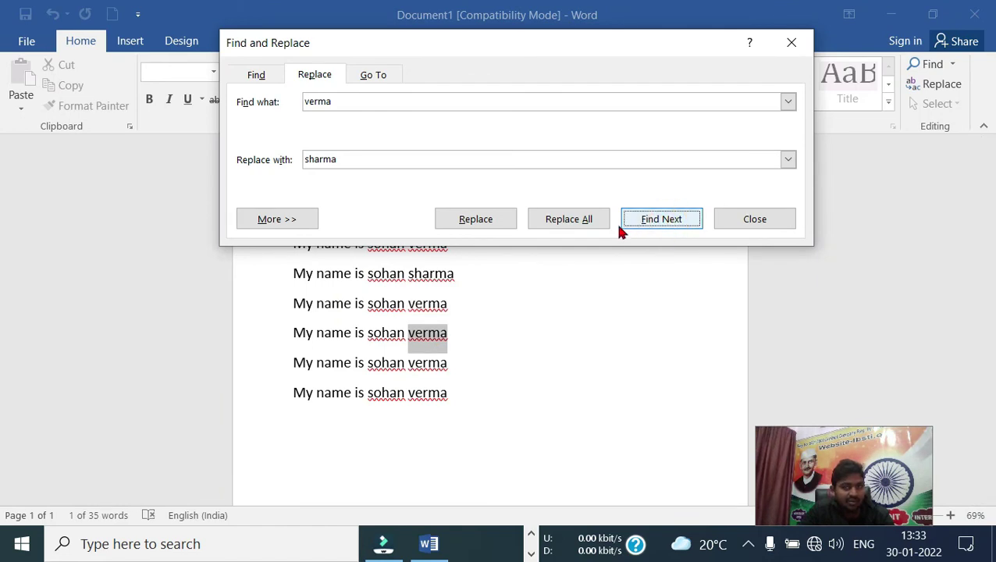
{"action": "left_click", "coordinate": [476, 221]}
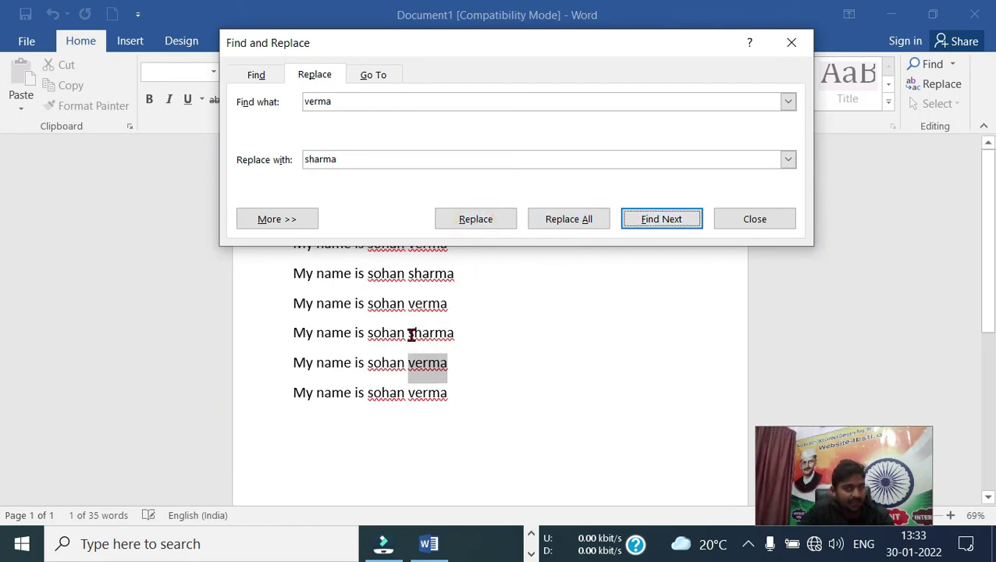
{"action": "left_click", "coordinate": [471, 225]}
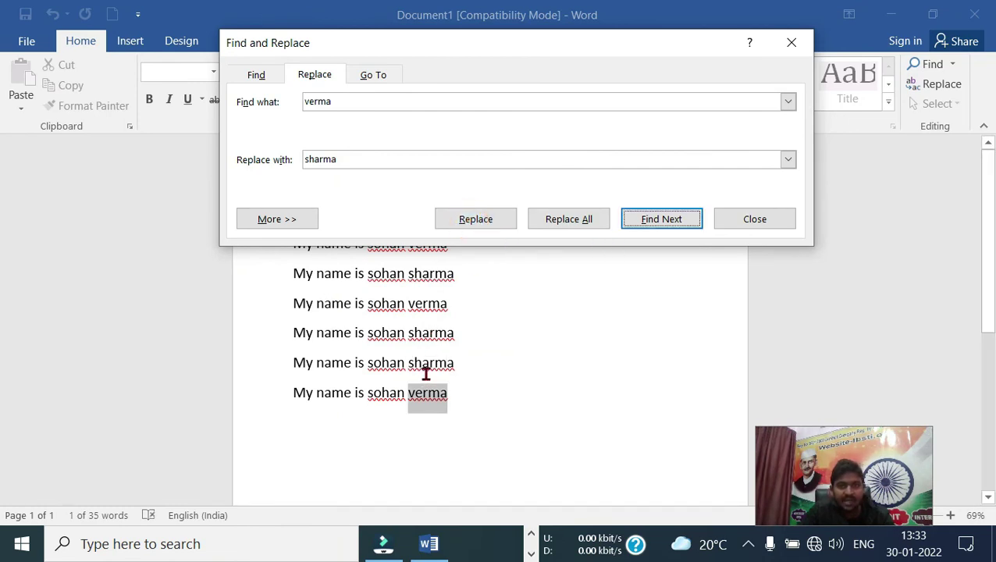
{"action": "left_click", "coordinate": [769, 224]}
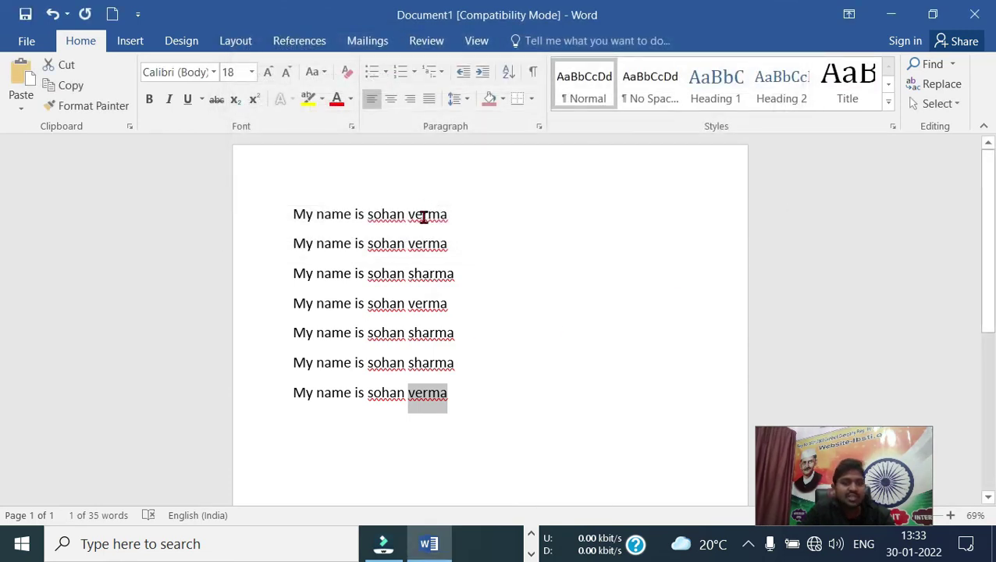
{"action": "left_click_drag", "start_coordinate": [411, 273], "coordinate": [465, 280]}
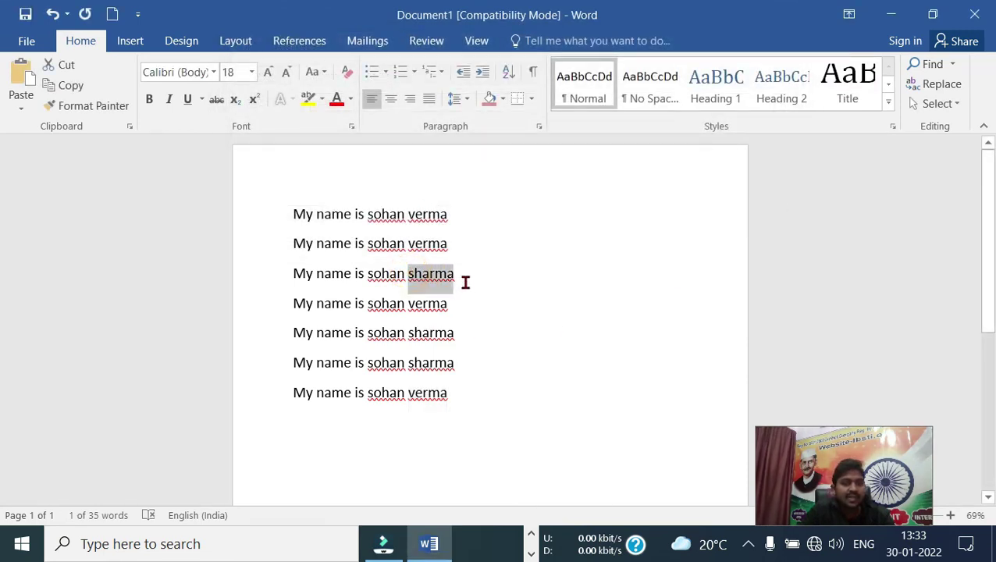
{"action": "left_click_drag", "start_coordinate": [407, 335], "coordinate": [460, 337]}
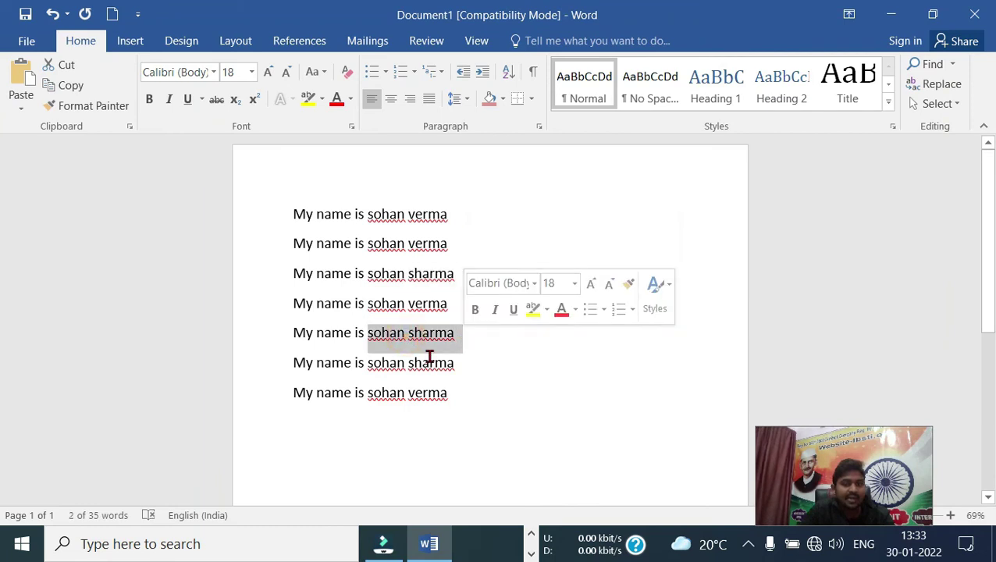
{"action": "left_click_drag", "start_coordinate": [407, 363], "coordinate": [453, 365]}
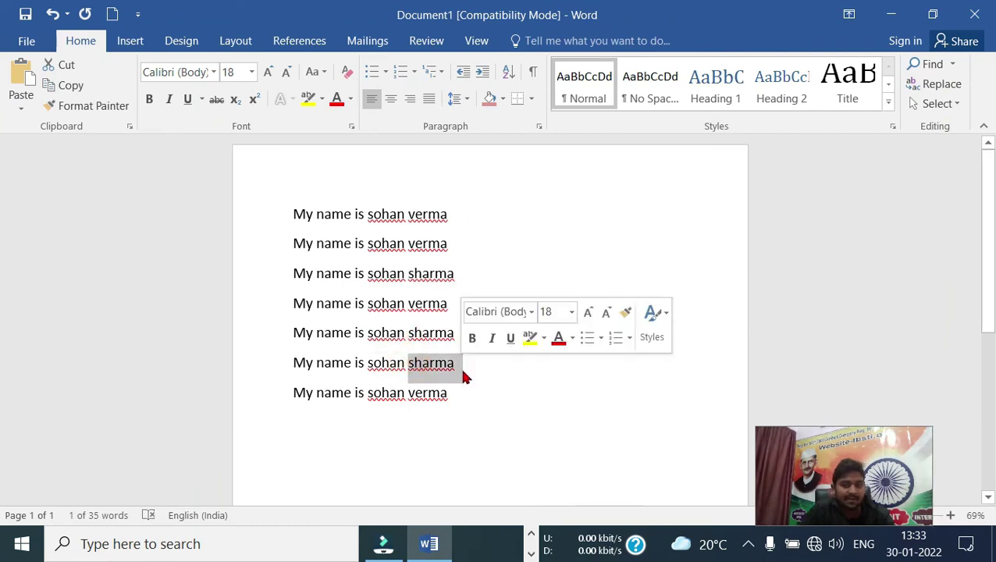
{"action": "left_click", "coordinate": [461, 367]}
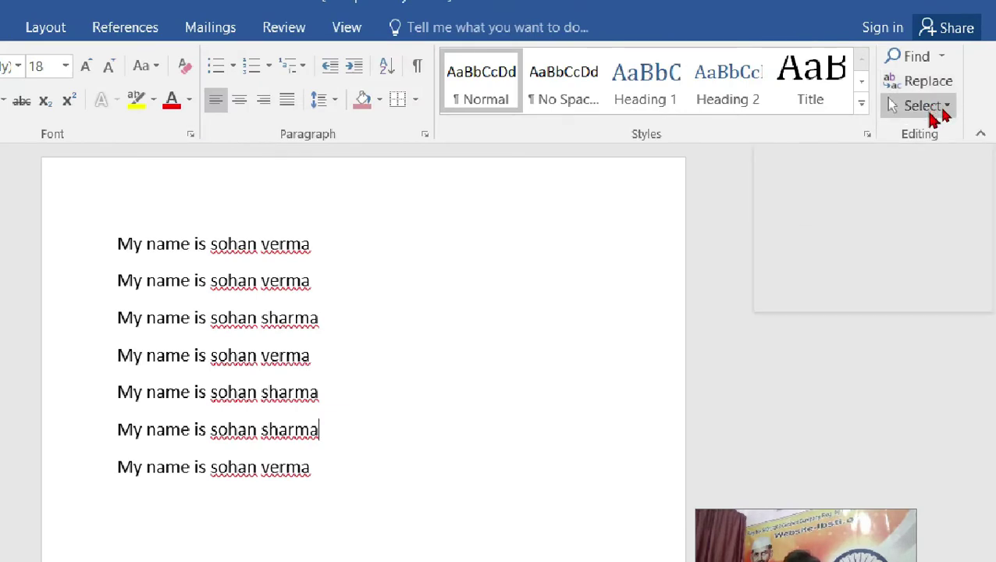
{"action": "left_click", "coordinate": [942, 110]}
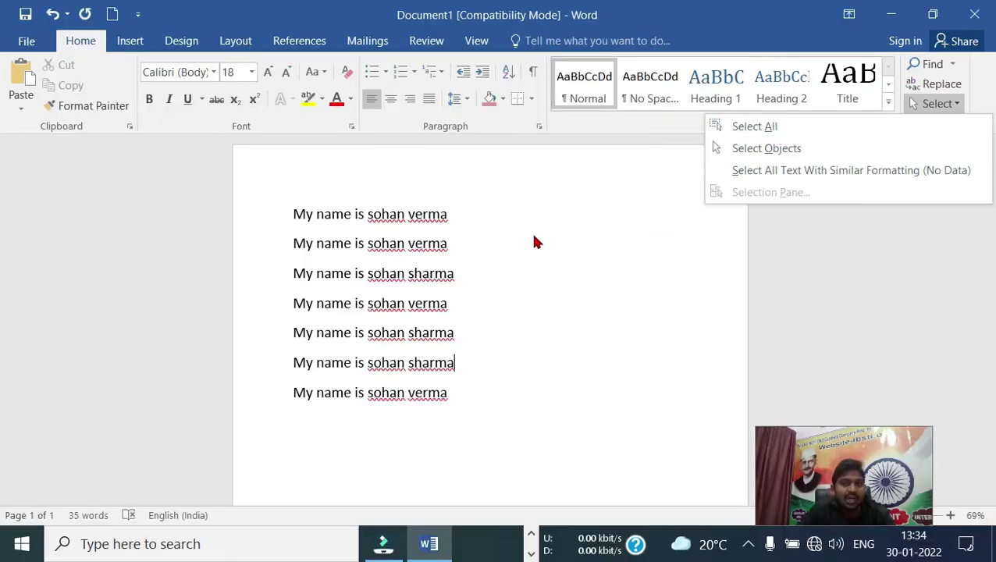
{"action": "left_click", "coordinate": [397, 282]}
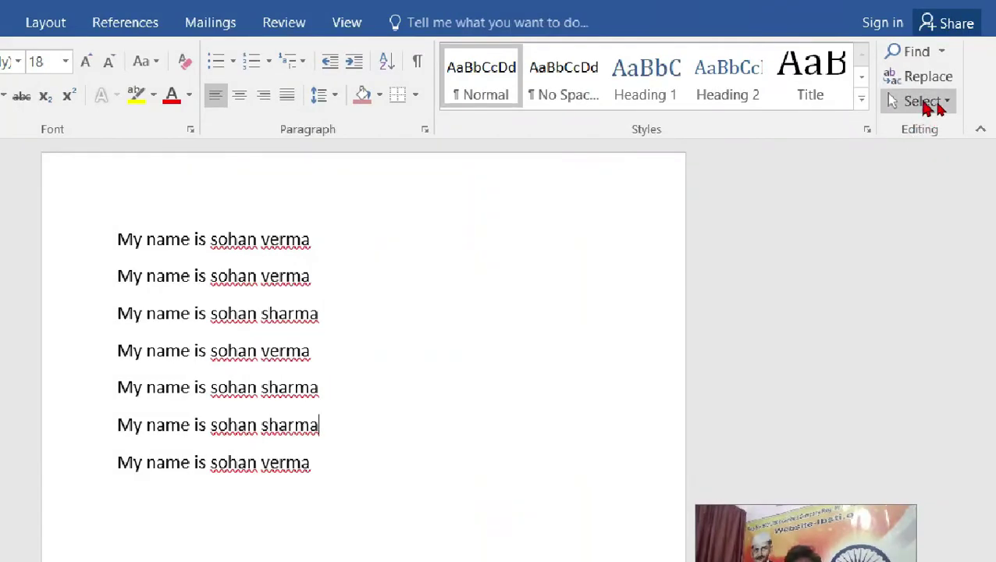
{"action": "left_click", "coordinate": [929, 105]}
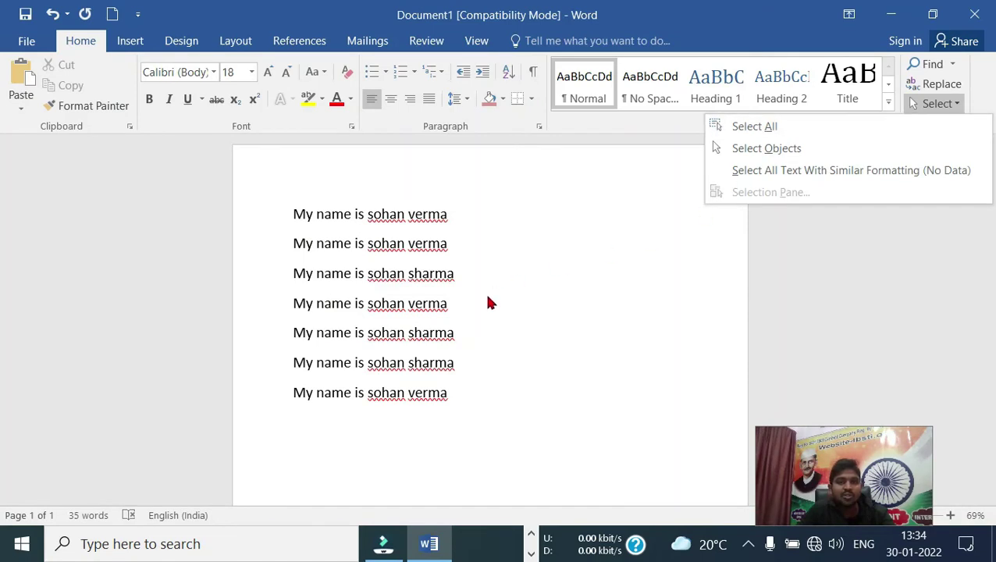
{"action": "left_click", "coordinate": [487, 295]}
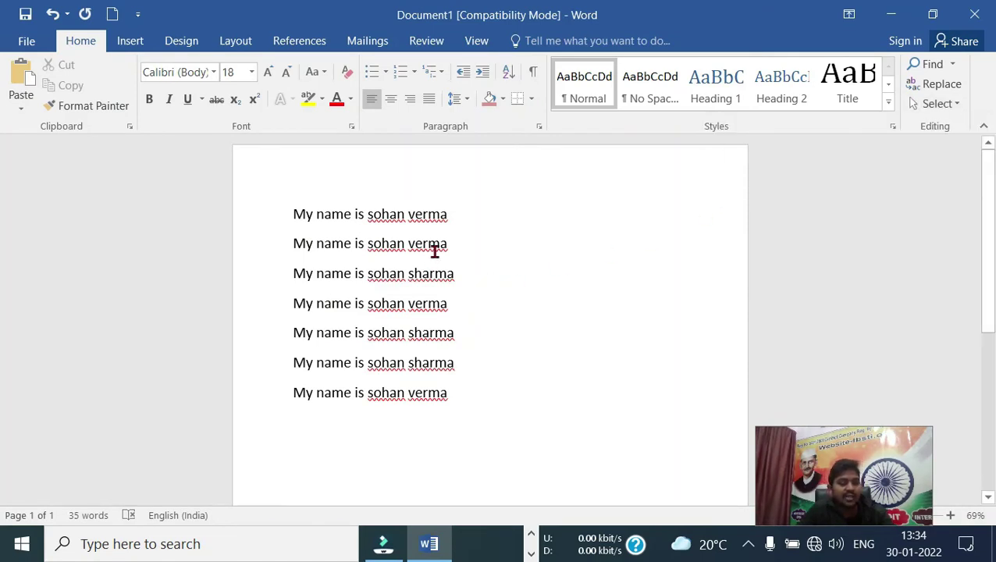
{"action": "key", "text": "ctrl+a"}
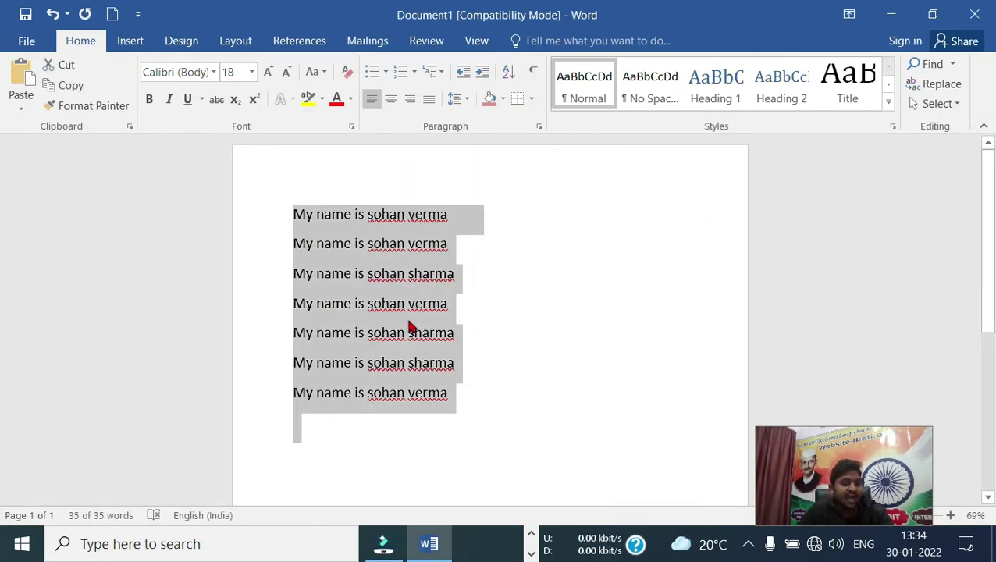
{"action": "left_click", "coordinate": [676, 291]}
{"action": "left_click", "coordinate": [936, 106]}
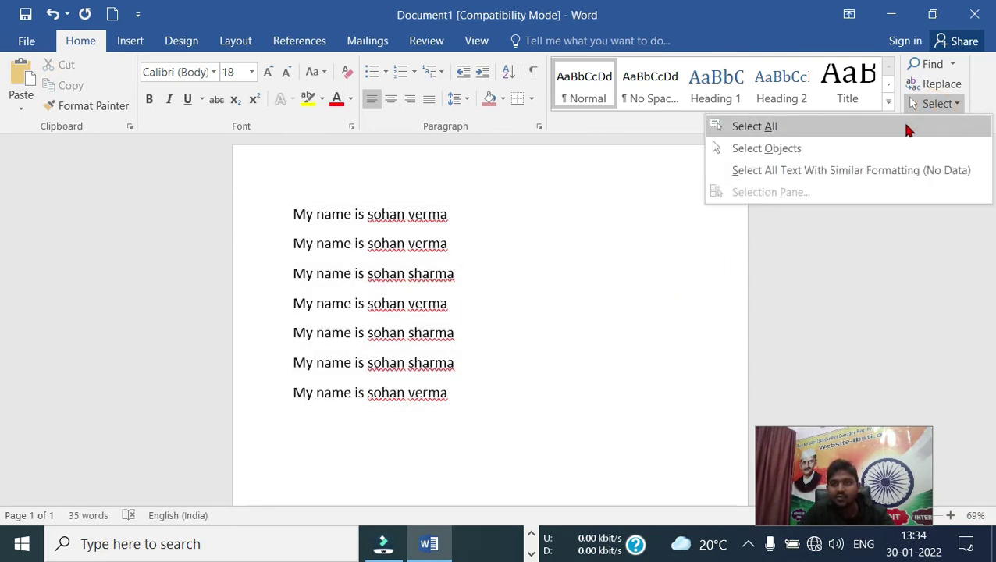
{"action": "left_click", "coordinate": [906, 127]}
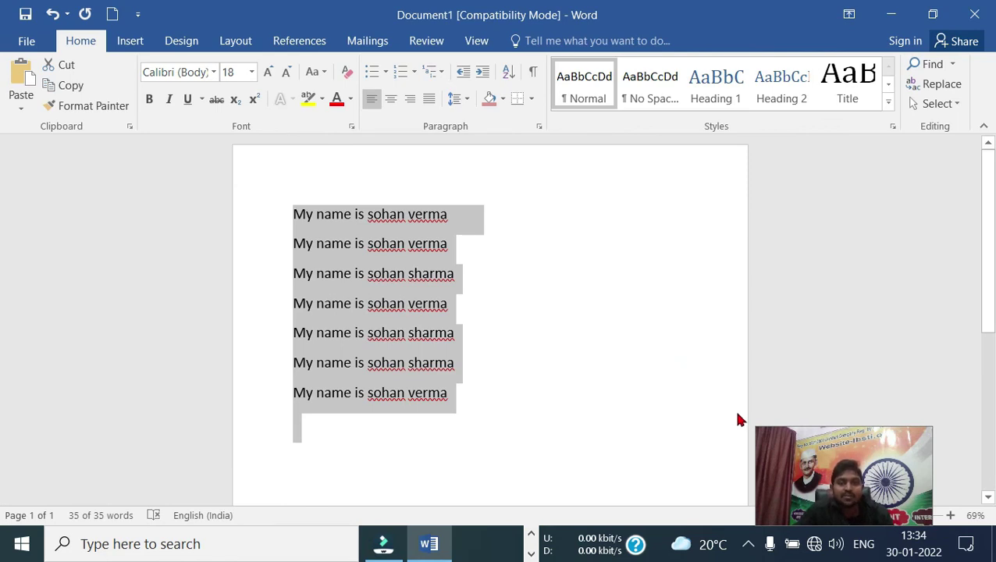
{"action": "left_click", "coordinate": [449, 214]}
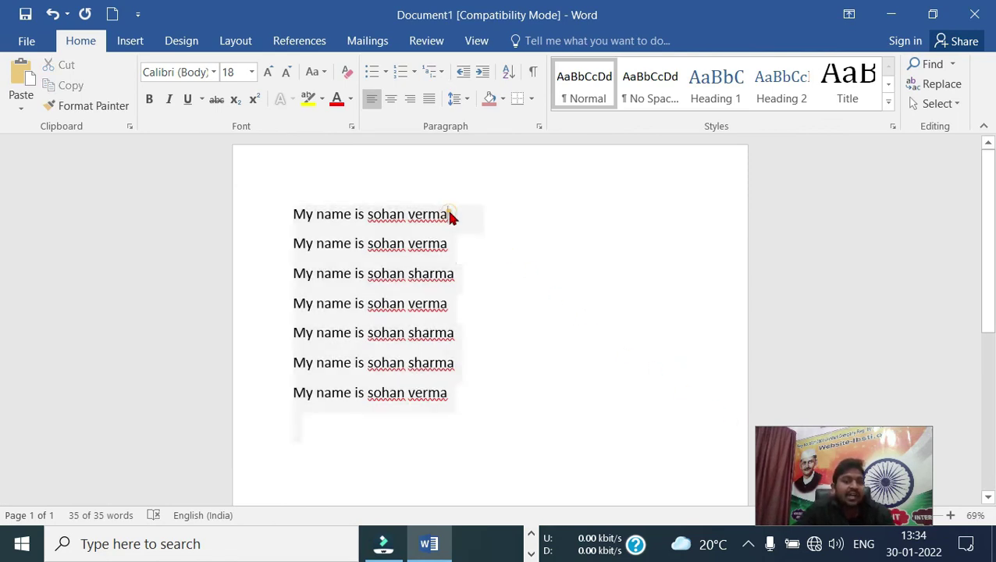